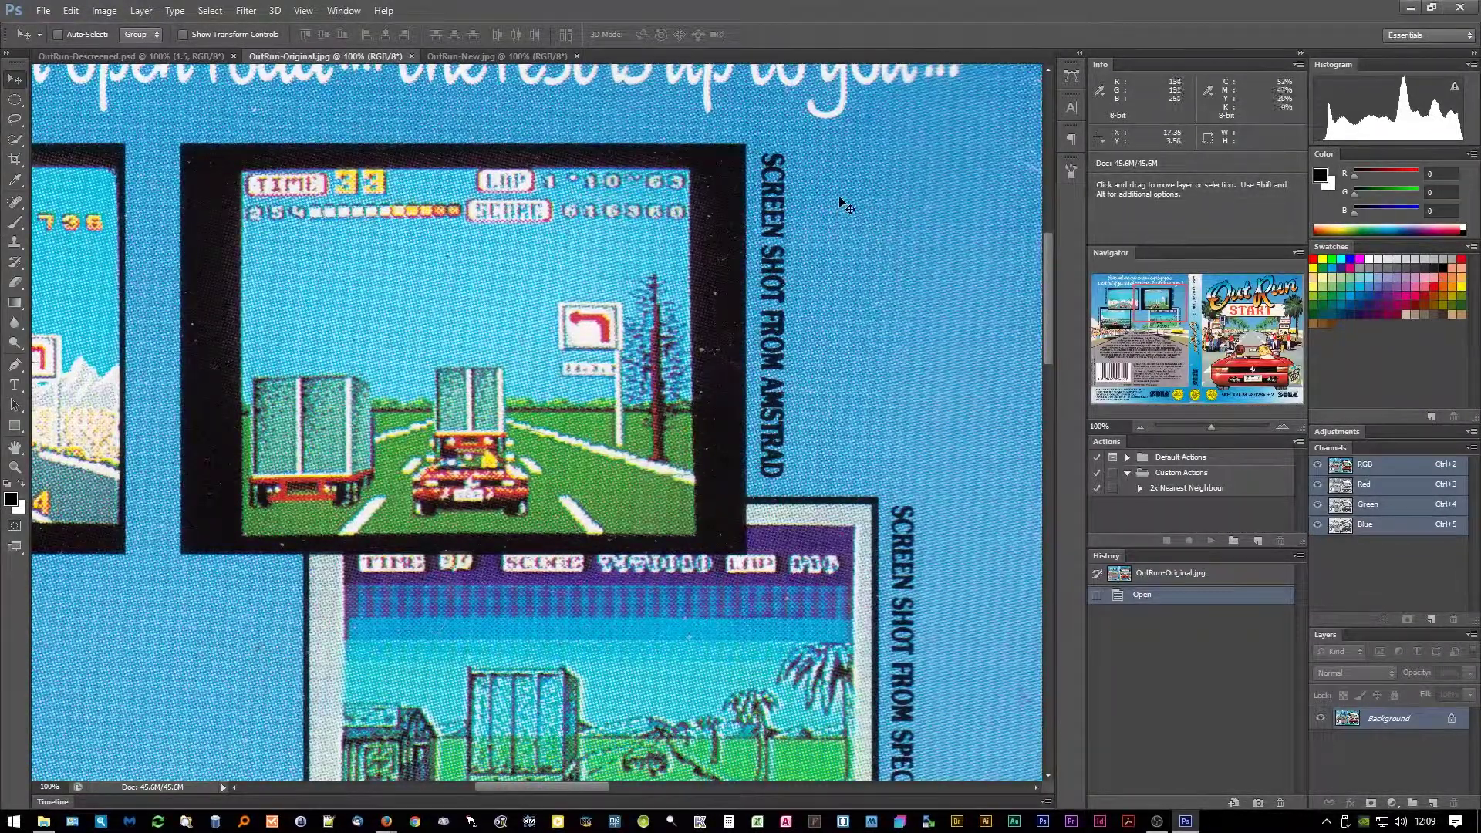
Switch to the OutRun-Descreened.psd document tab in place of the original scan.
{"action": "left_click", "coordinate": [179, 57]}
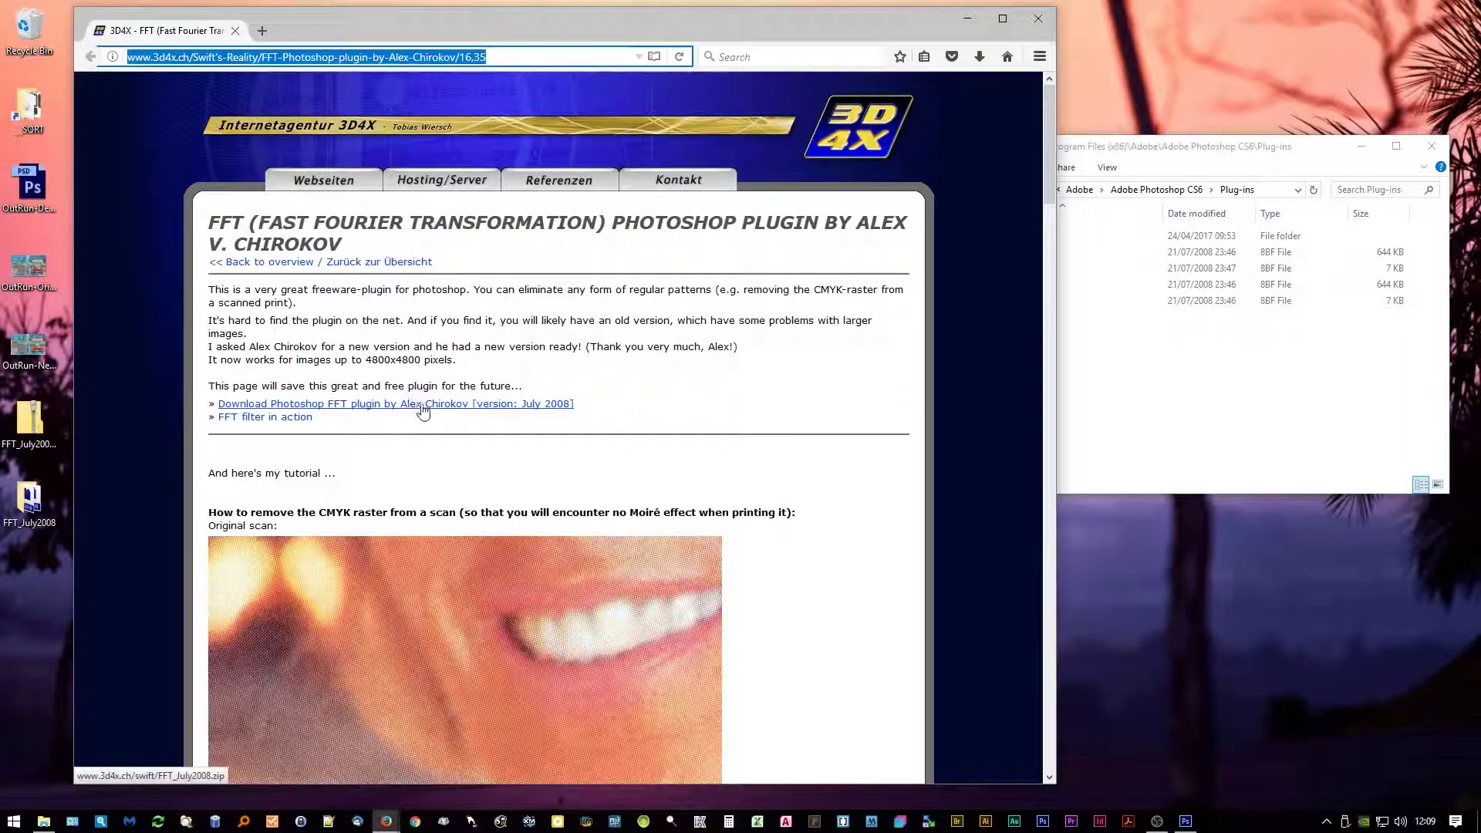
Minimize the Firefox window showing the FFT plugin download page.
{"action": "left_click", "coordinate": [966, 17]}
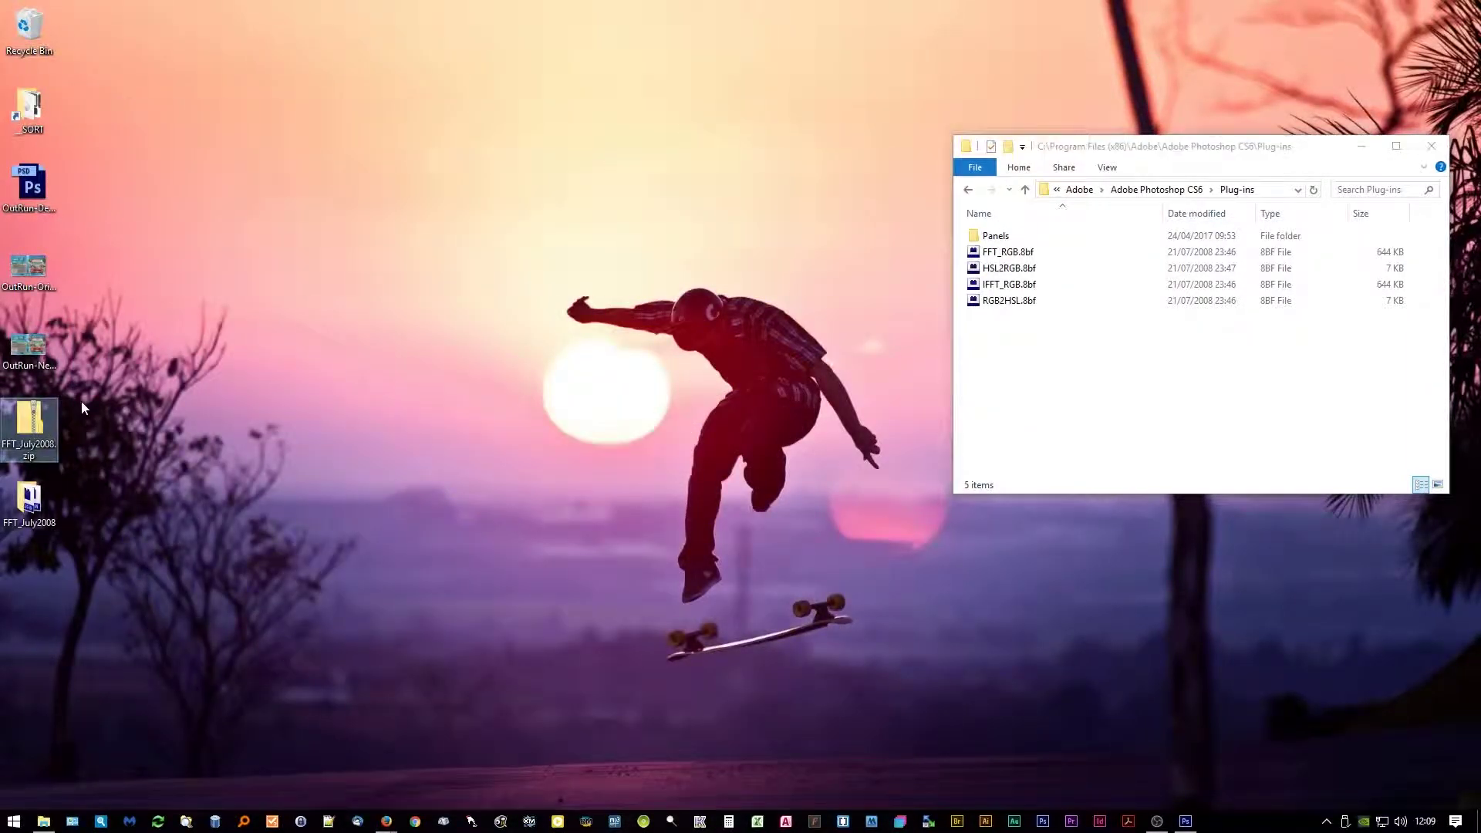
Open the unzipped FFT_July2008 folder and compare its files with those in Plug-ins.
{"action": "double_click", "coordinate": [29, 500]}
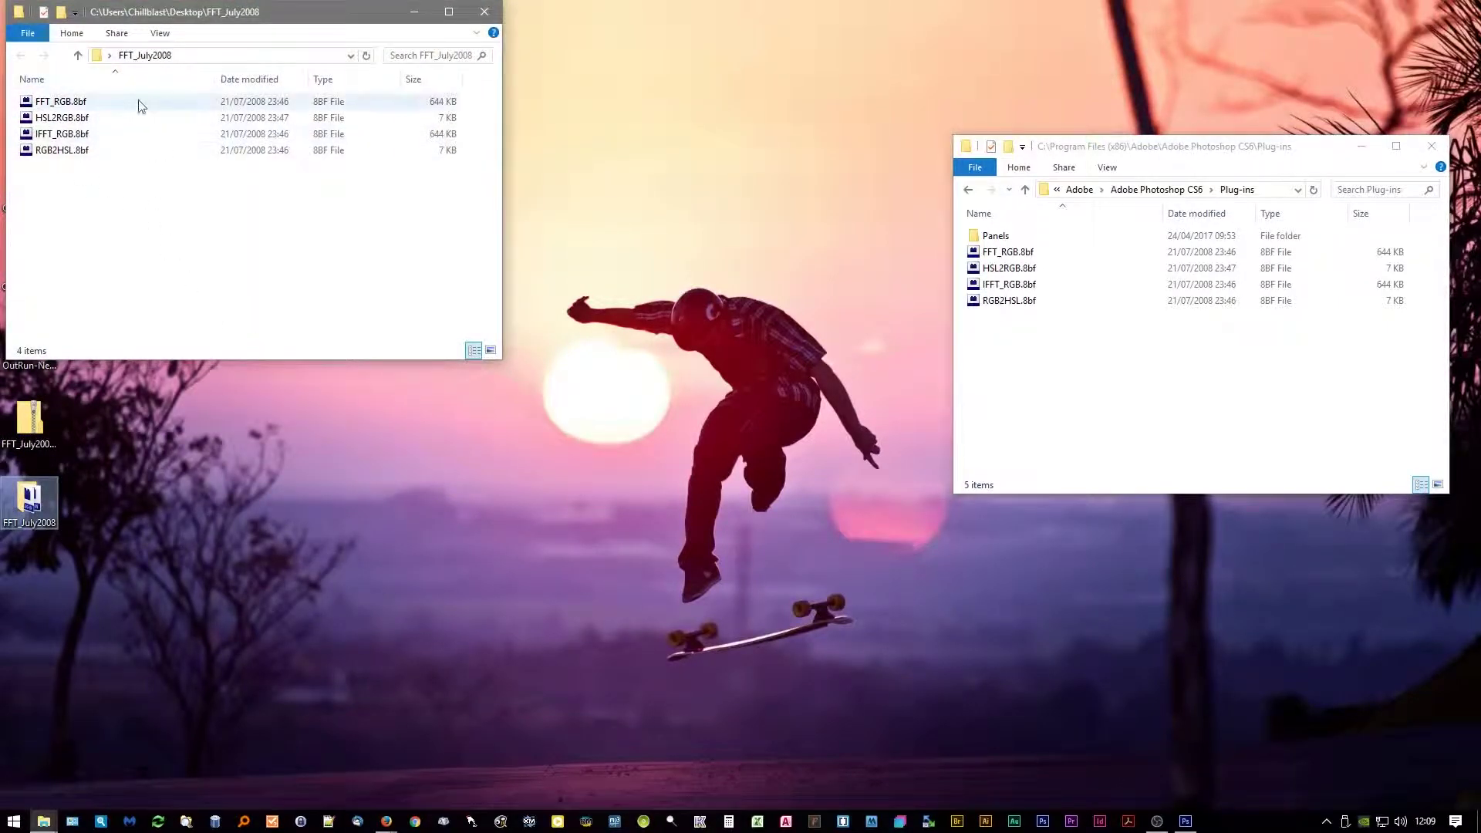
{"action": "left_click", "coordinate": [1118, 154]}
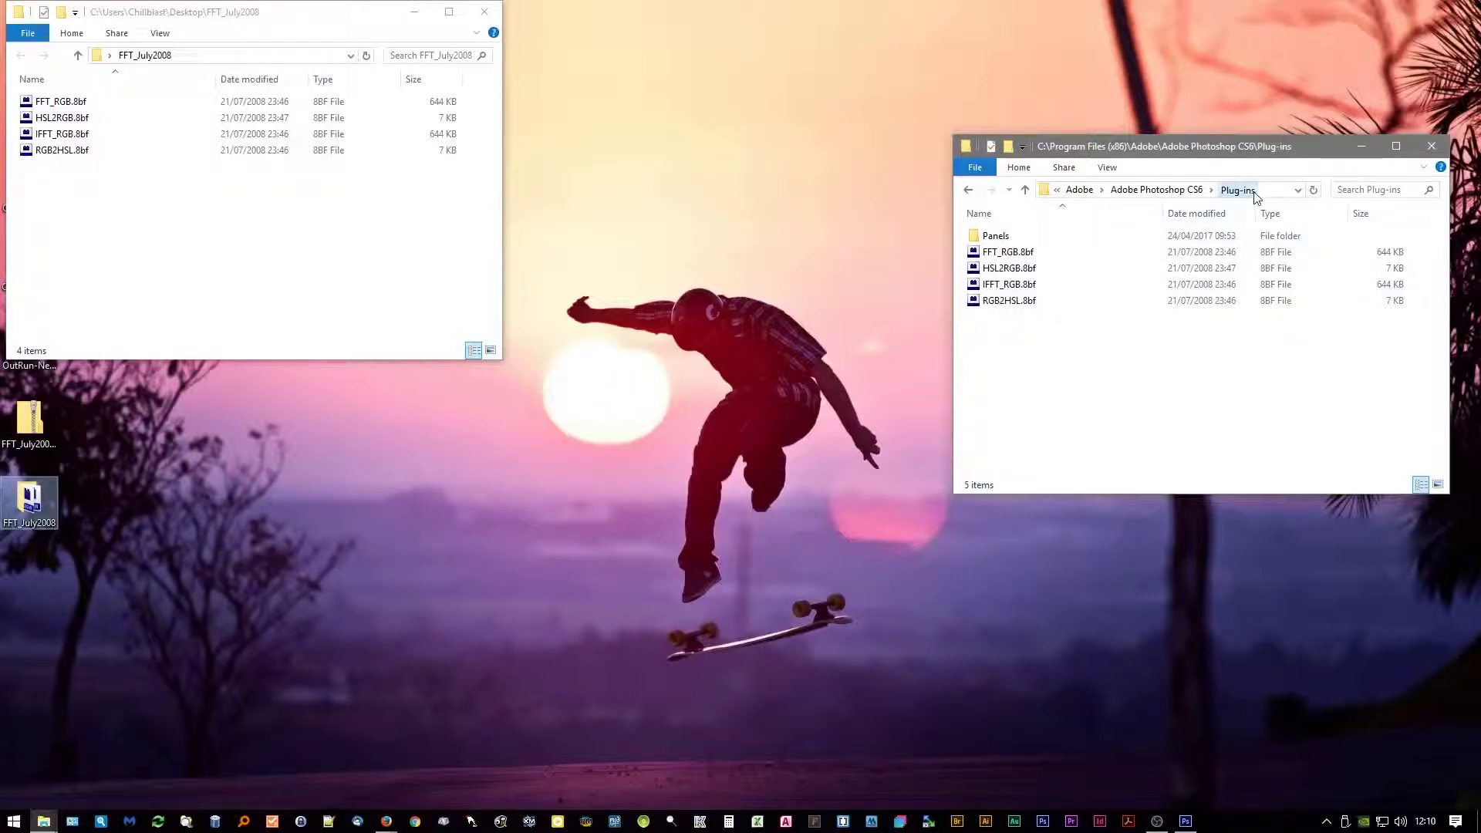
{"action": "left_click_drag", "start_coordinate": [1048, 357], "coordinate": [1026, 253]}
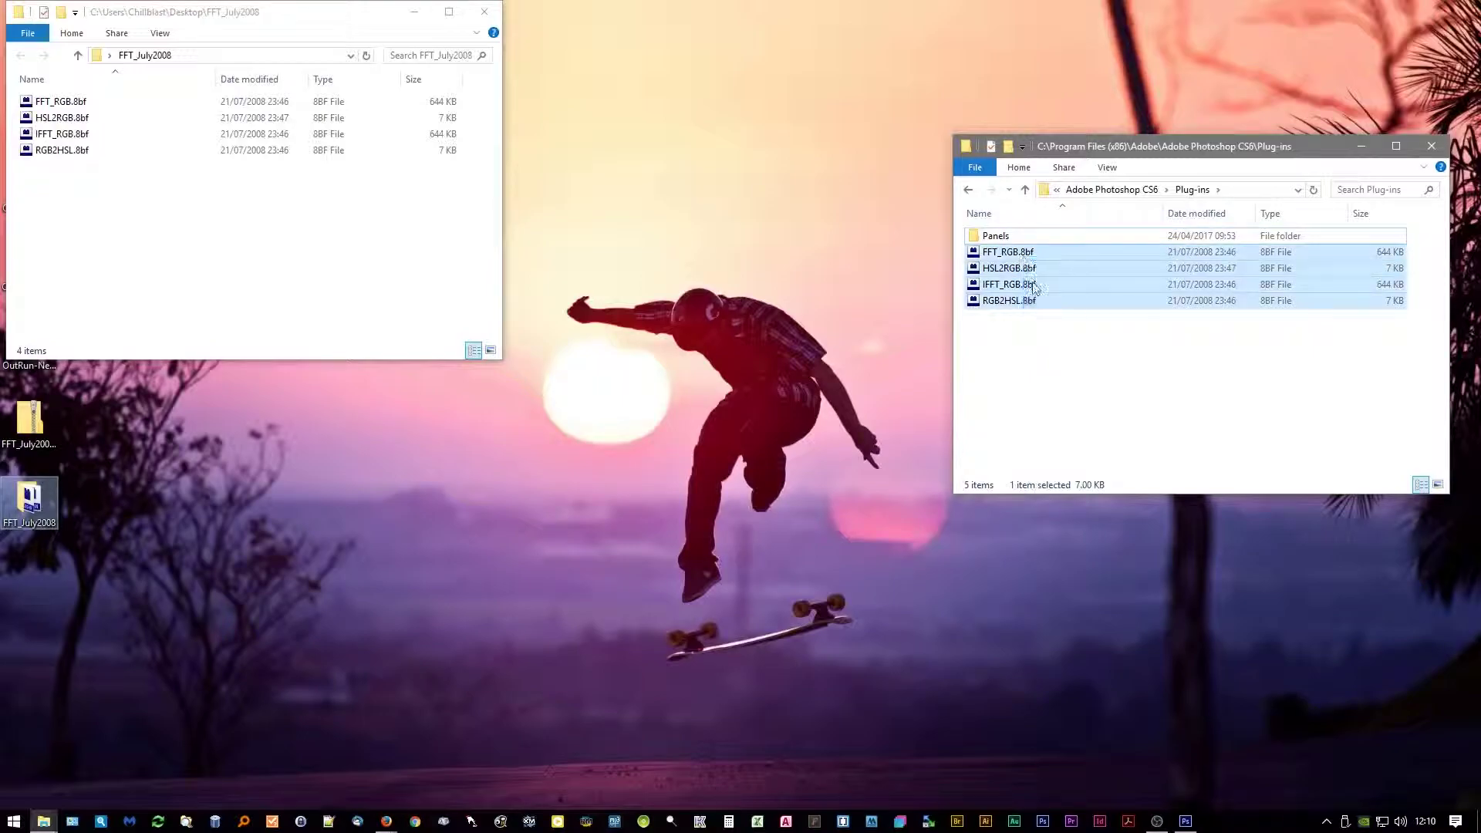
{"action": "left_click", "coordinate": [127, 174]}
{"action": "key", "text": "ctrl+a"}
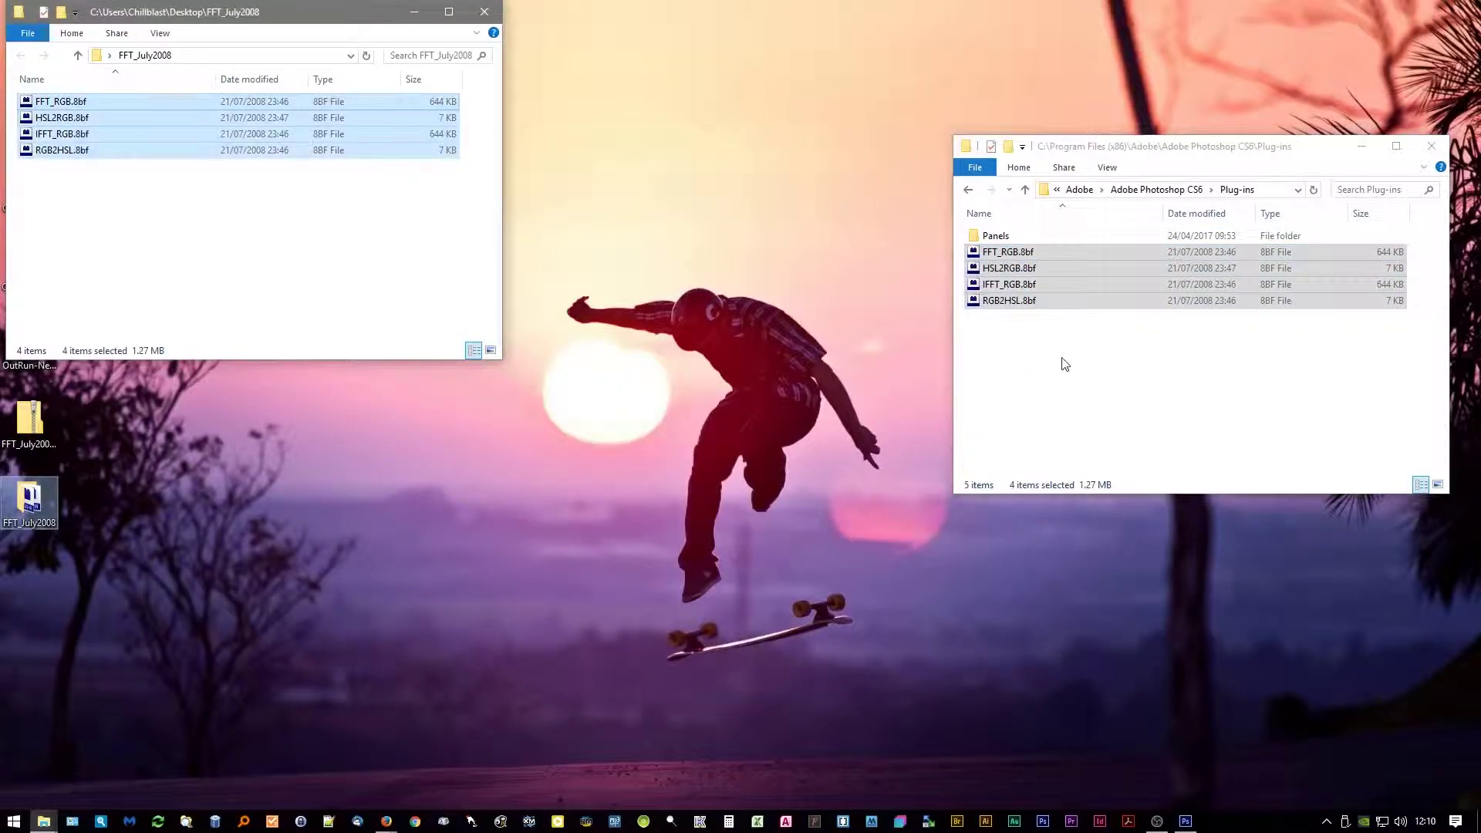
{"action": "left_click", "coordinate": [1064, 364]}
Close the FFT_July2008 and Plug-ins folders and return to Photoshop.
{"action": "left_click", "coordinate": [485, 12]}
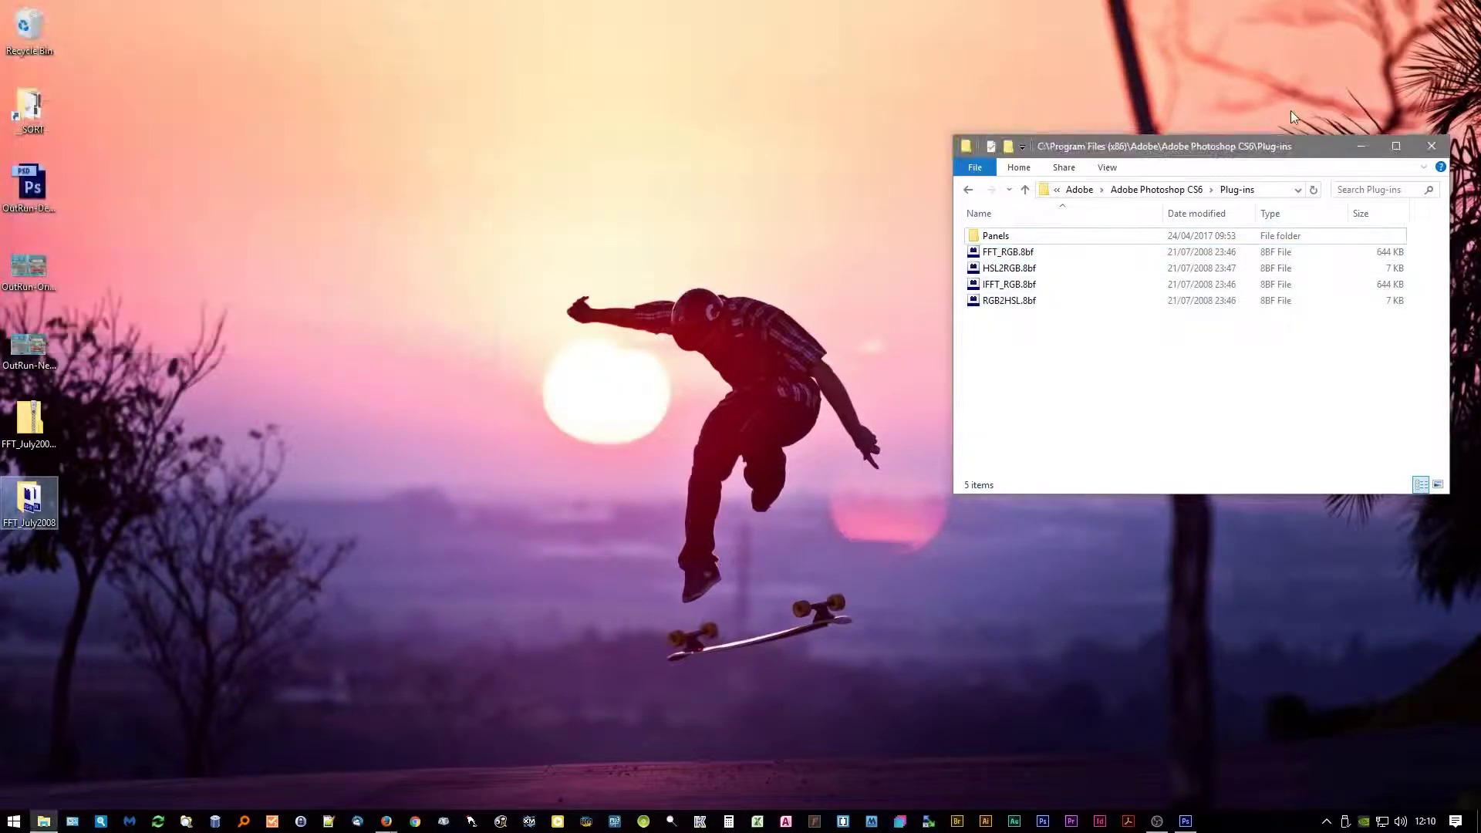
{"action": "left_click", "coordinate": [1433, 147]}
{"action": "left_click", "coordinate": [1192, 820]}
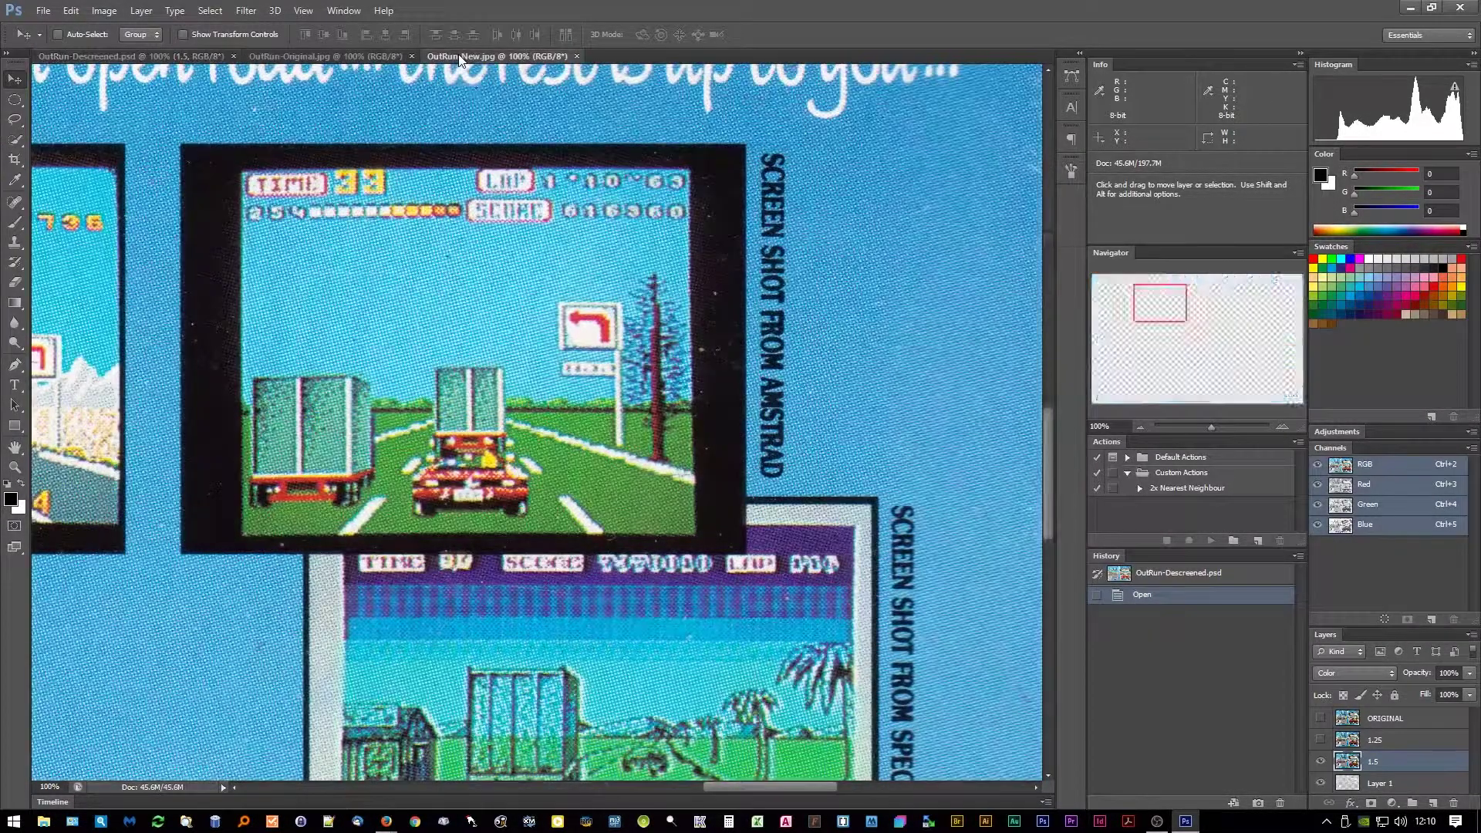
In OutRun-New.jpg, duplicate the image twice, delete Background, hide Layer 1 copy, select Layer 1.
{"action": "left_click", "coordinate": [459, 57]}
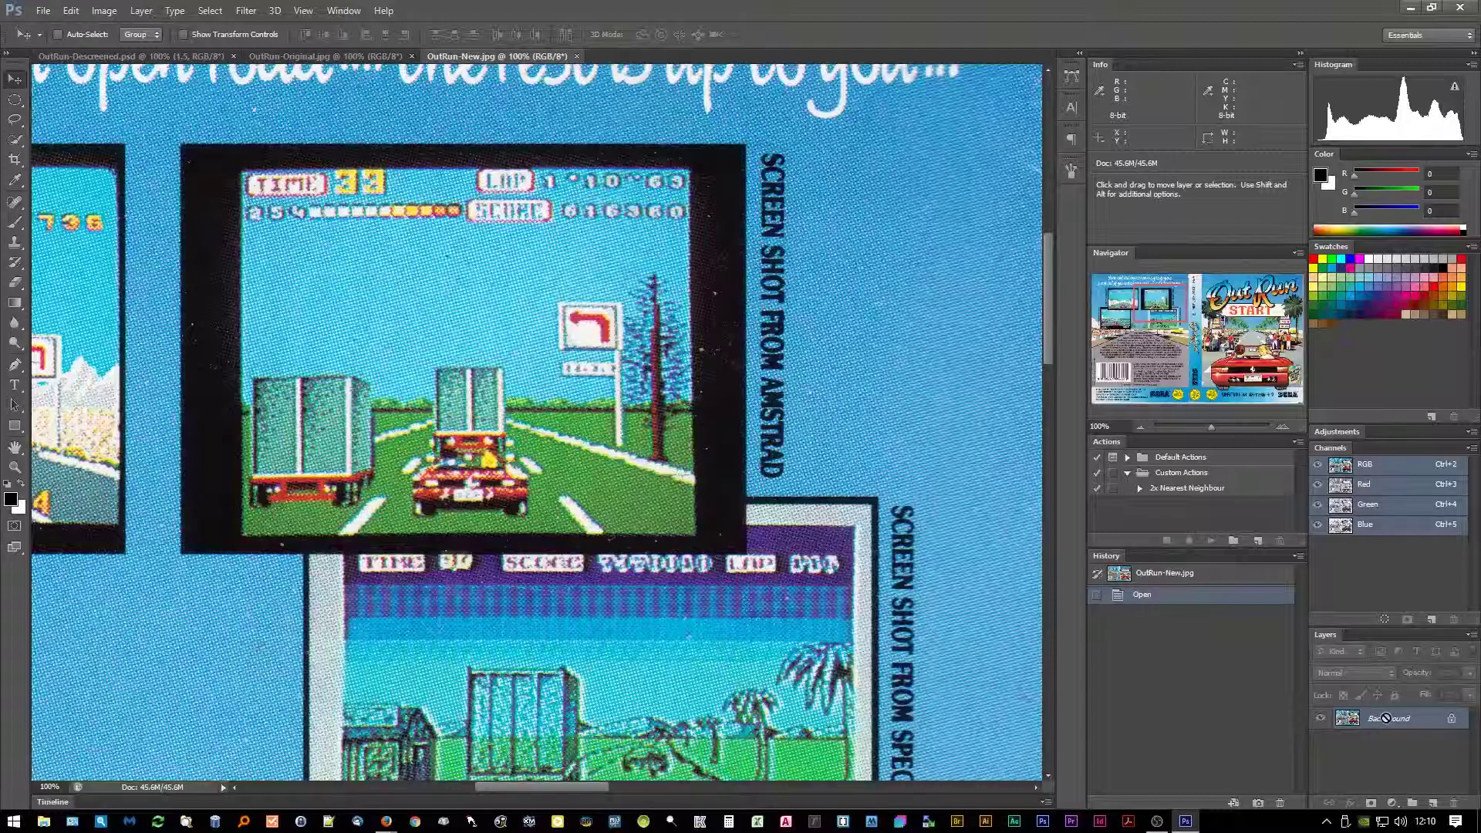
{"action": "key", "text": "ctrl+j"}
{"action": "key", "text": "ctrl+j"}
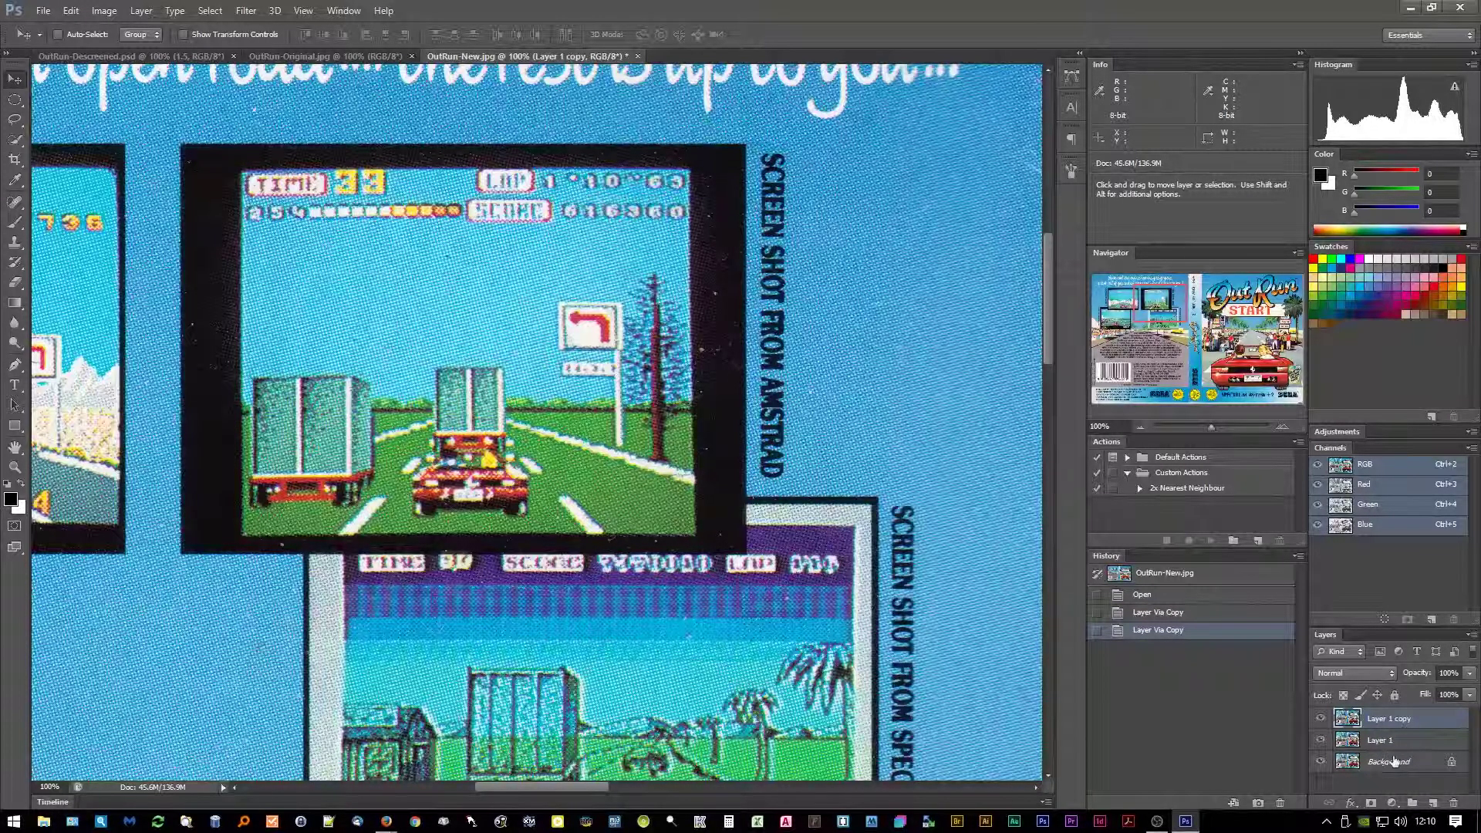
{"action": "left_click_drag", "start_coordinate": [1394, 763], "coordinate": [1452, 802]}
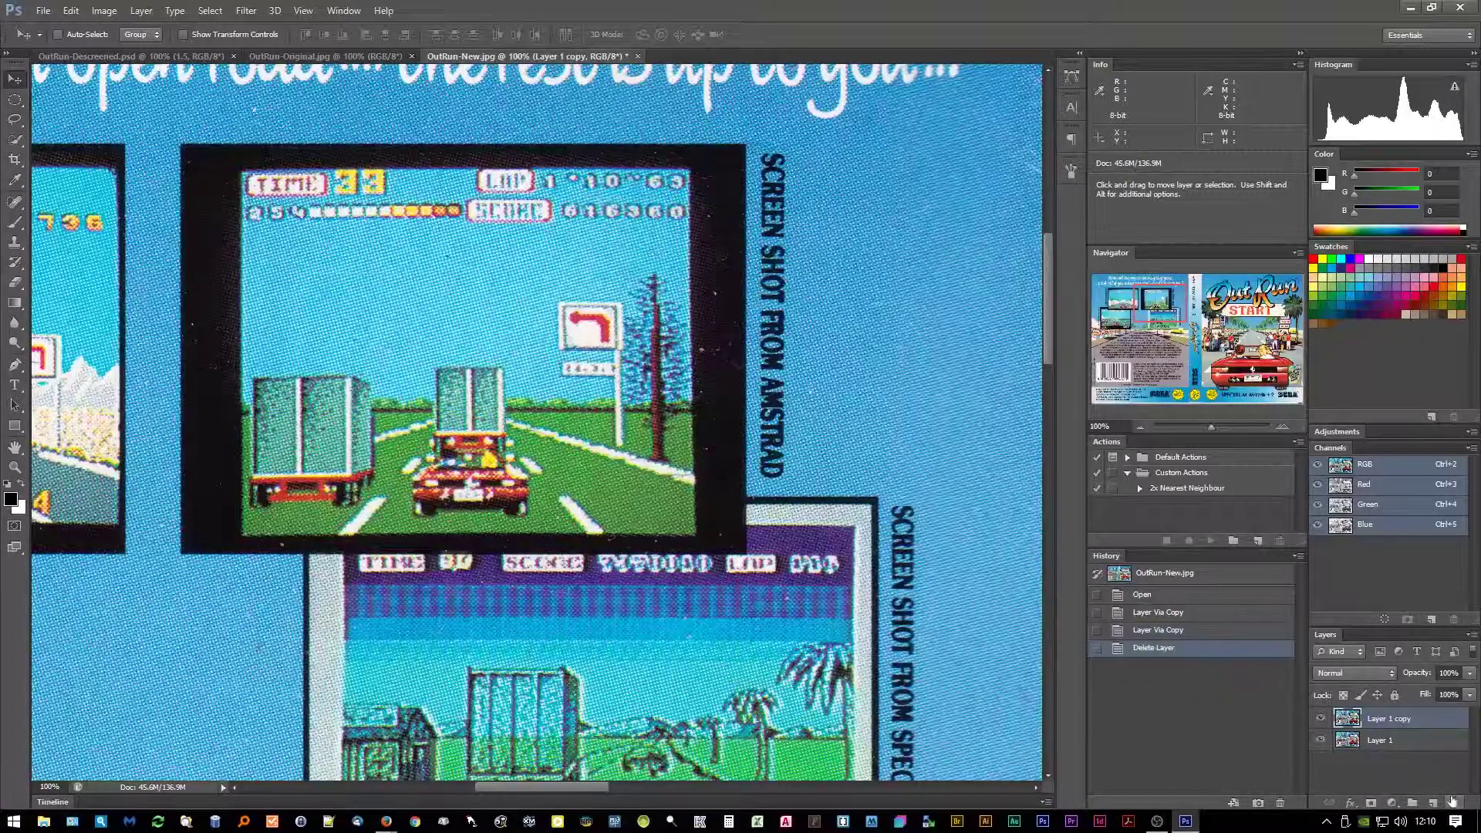
{"action": "left_click", "coordinate": [1321, 718]}
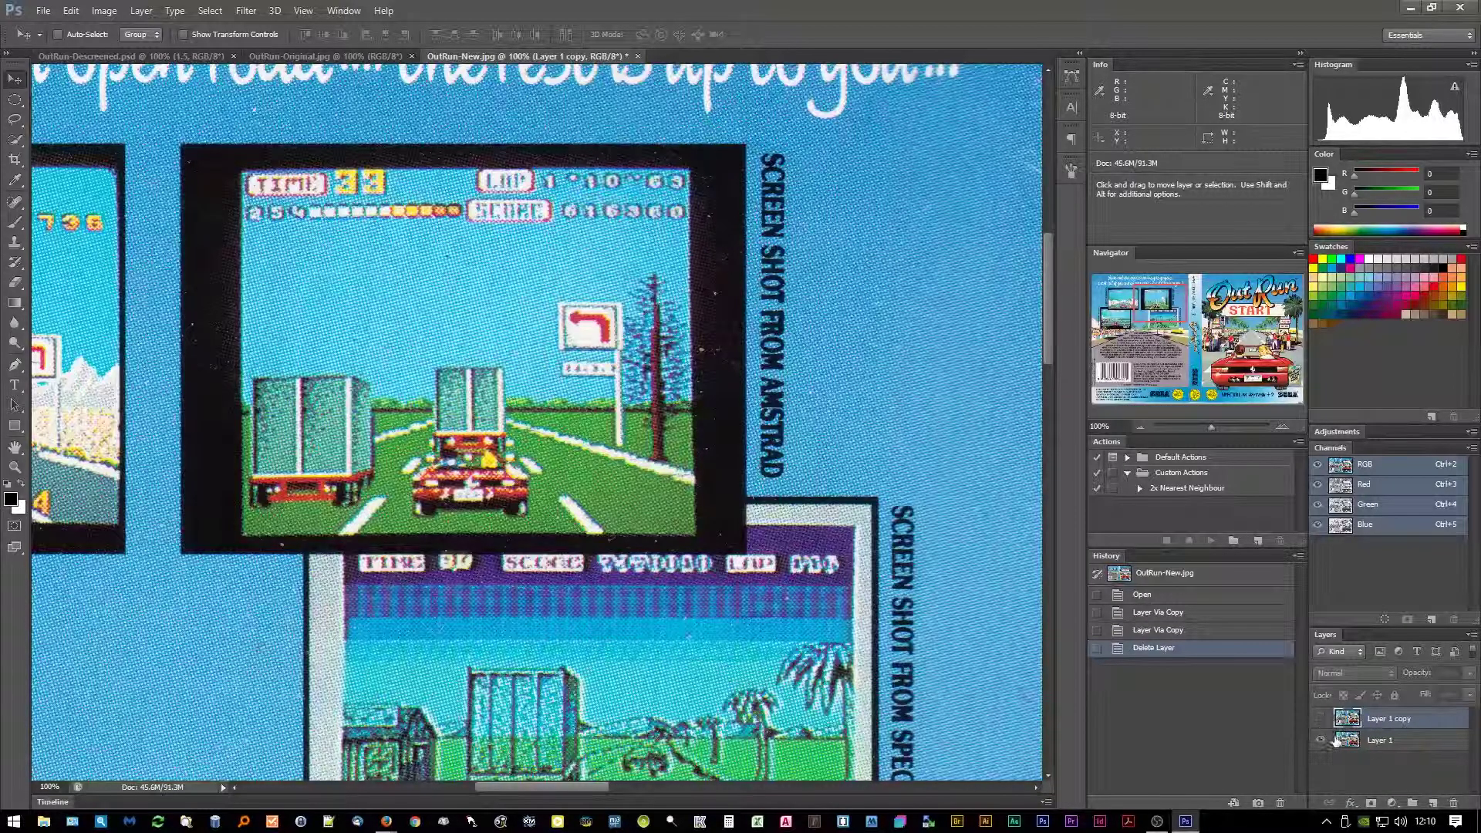
{"action": "left_click", "coordinate": [1347, 741]}
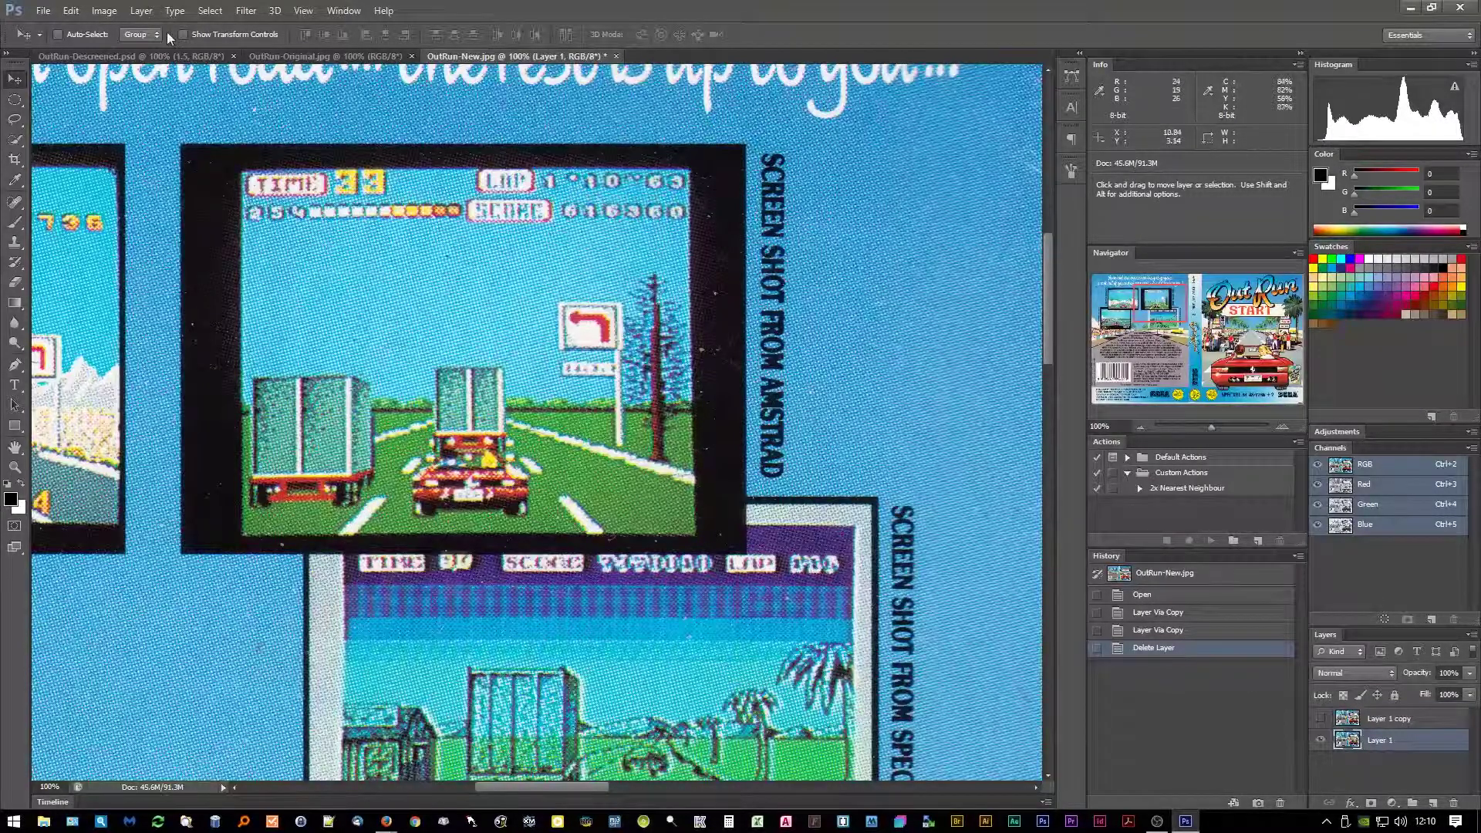
Apply the forward FFT filter to Layer 1.
{"action": "left_click", "coordinate": [247, 11]}
{"action": "mouse_move", "coordinate": [316, 334]}
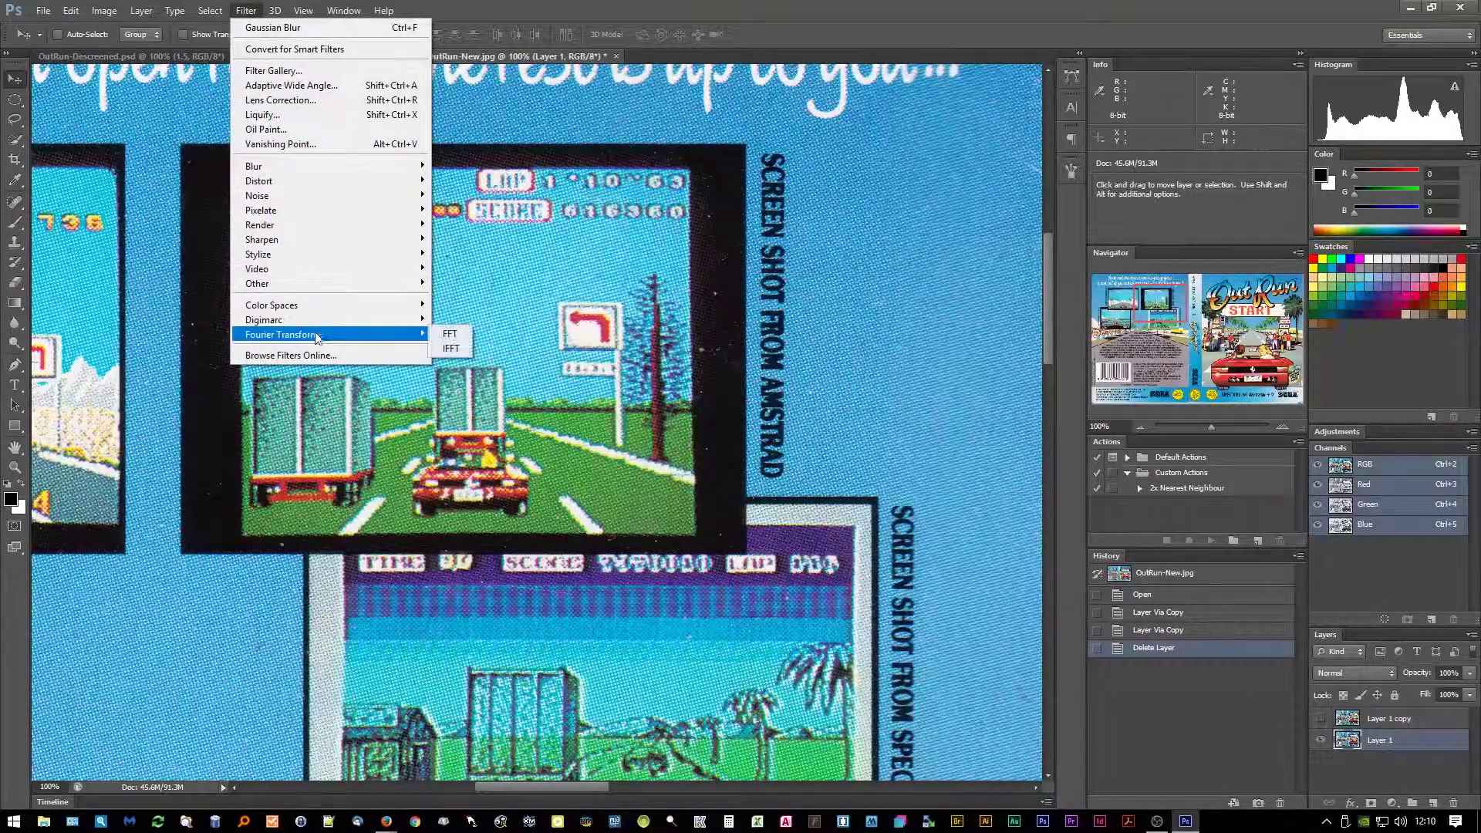
{"action": "left_click", "coordinate": [451, 334]}
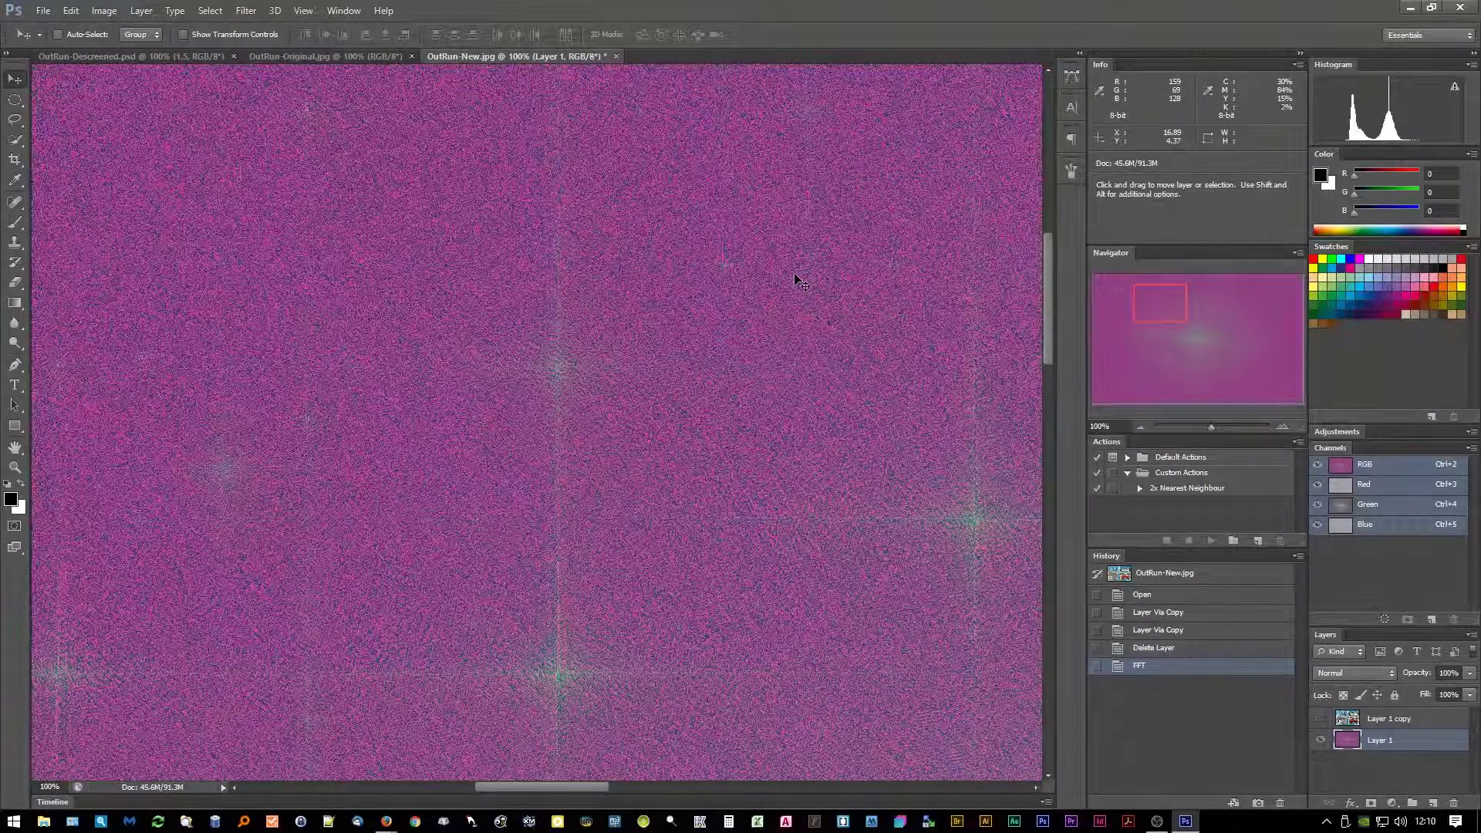
Fit the FFT spectrum to the window and display only its Green channel.
{"action": "key", "text": "ctrl+0"}
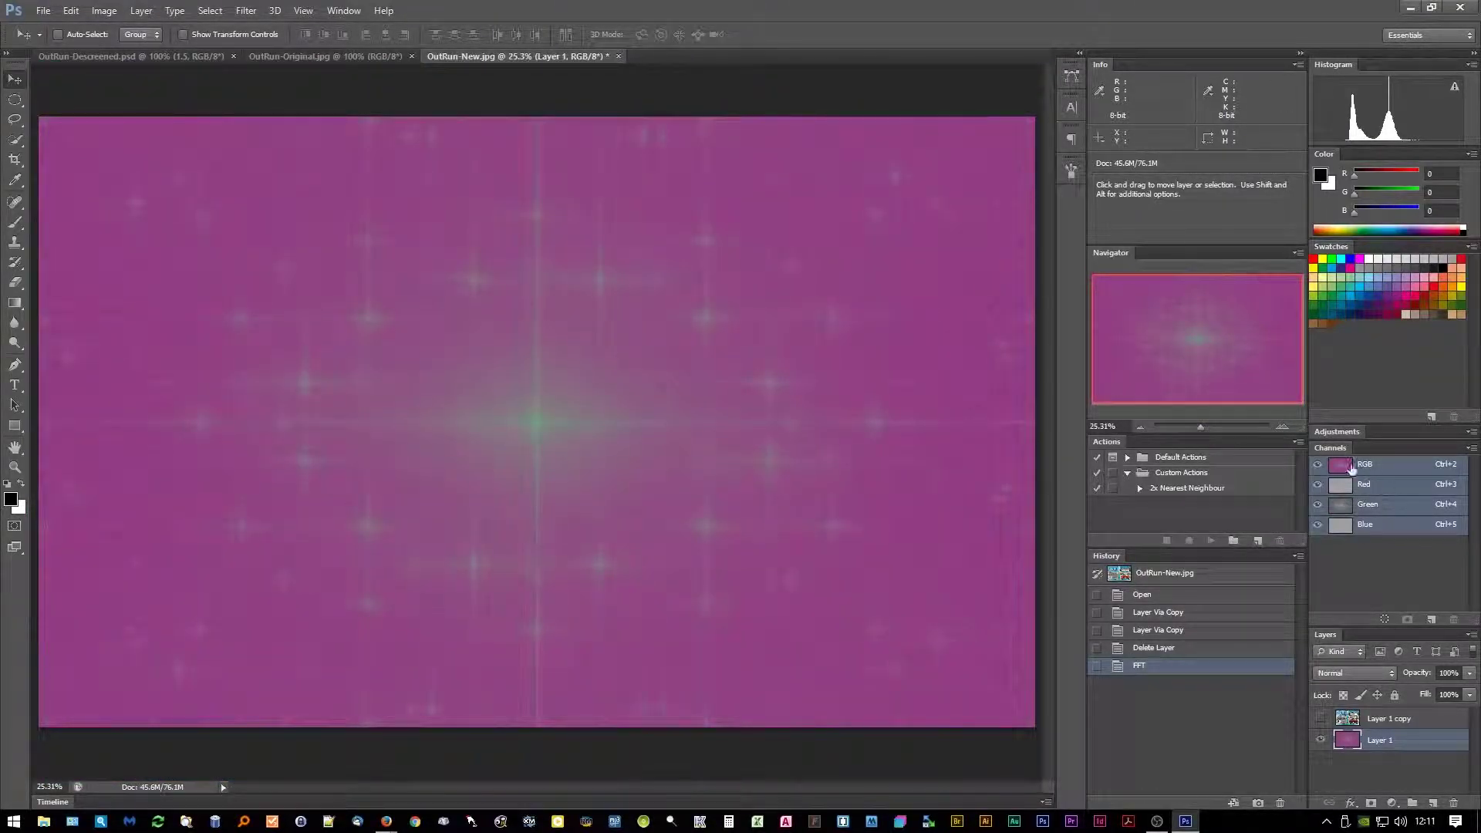
{"action": "left_click", "coordinate": [344, 11]}
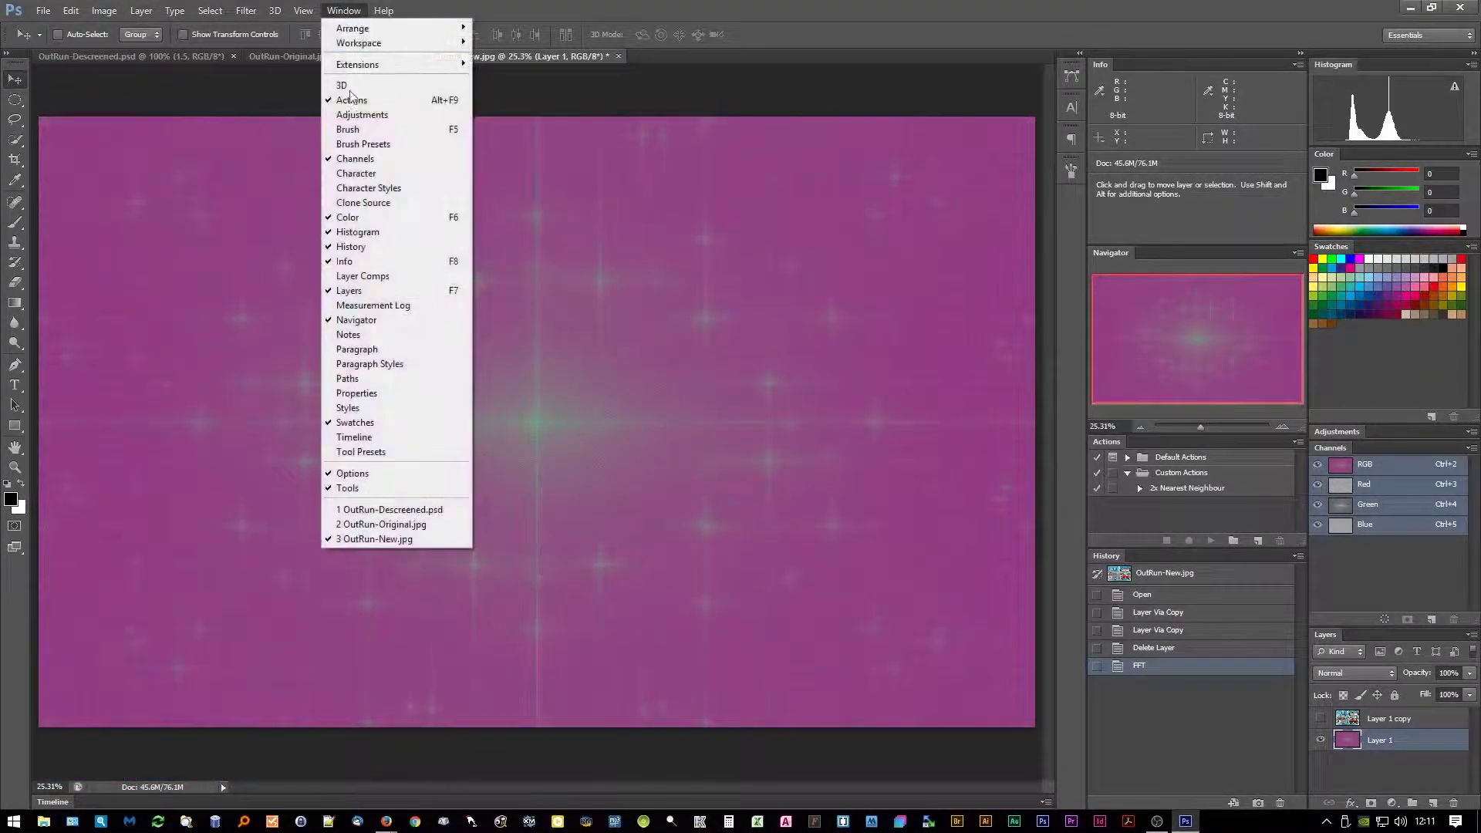
{"action": "left_click", "coordinate": [1344, 511]}
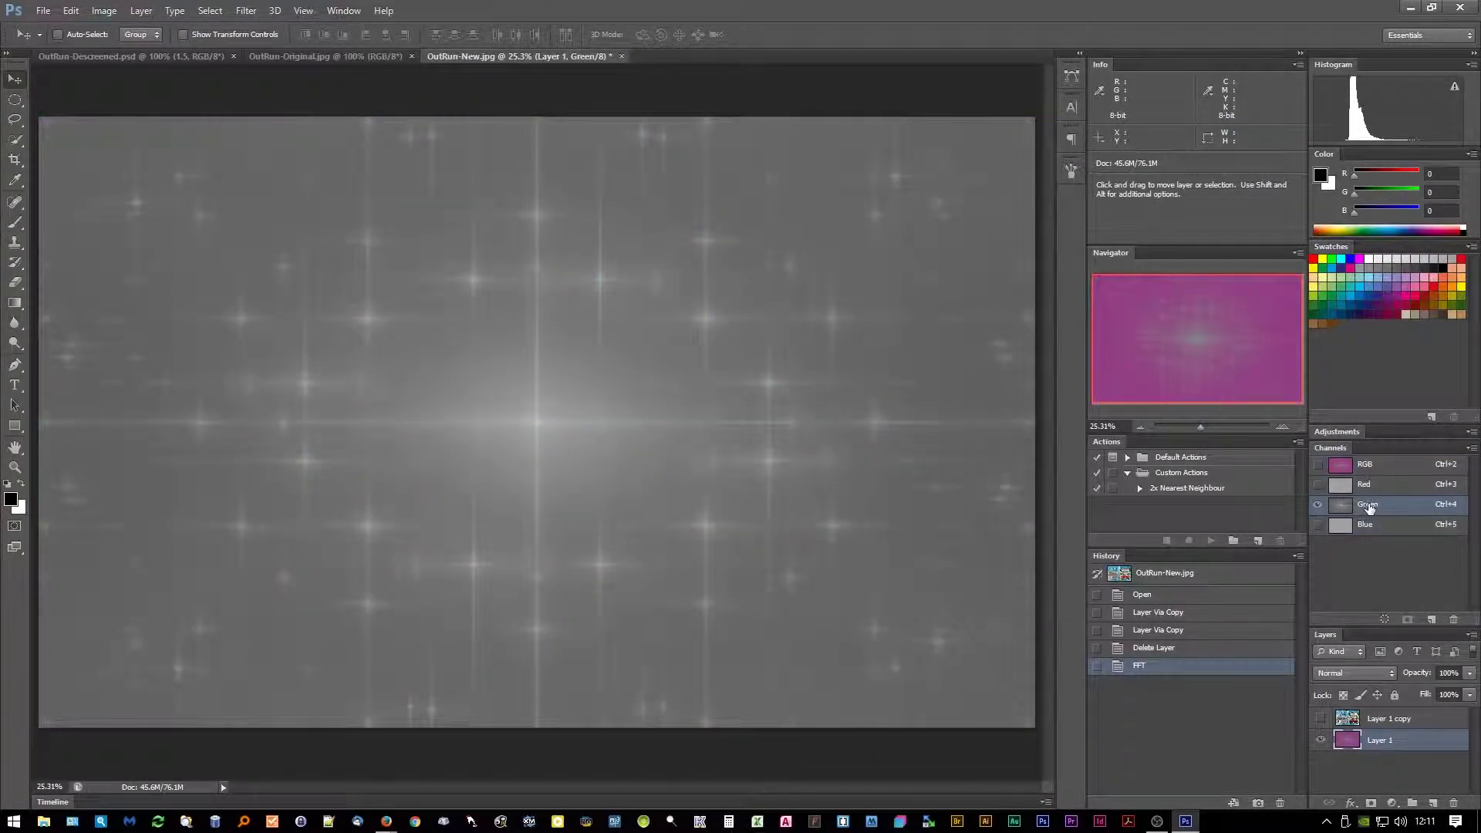
With a black 137 px brush, paint out the bright peaks surrounding the spectrum's centre.
{"action": "left_click", "coordinate": [14, 223]}
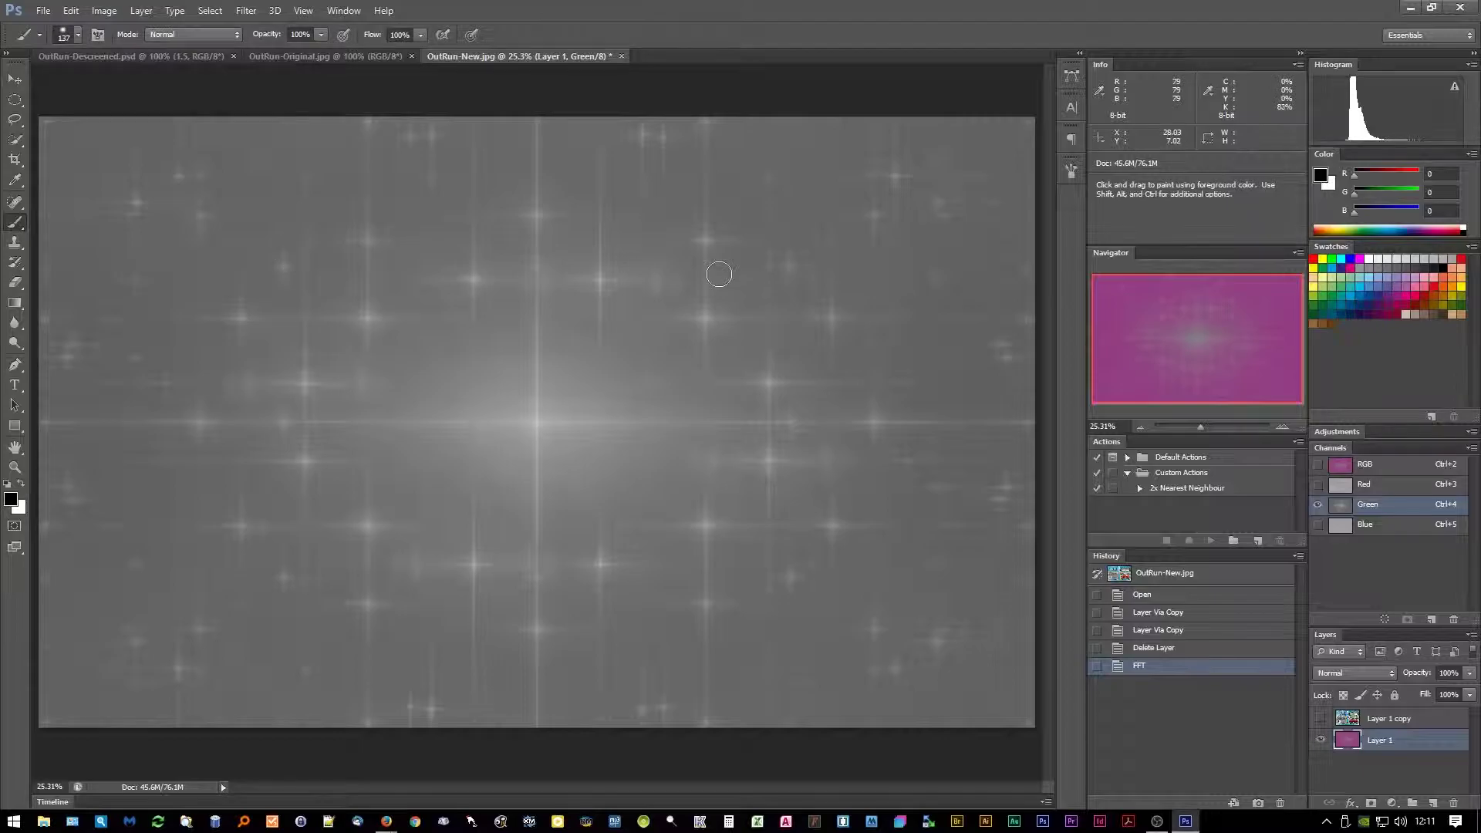
{"action": "left_click", "coordinate": [704, 240]}
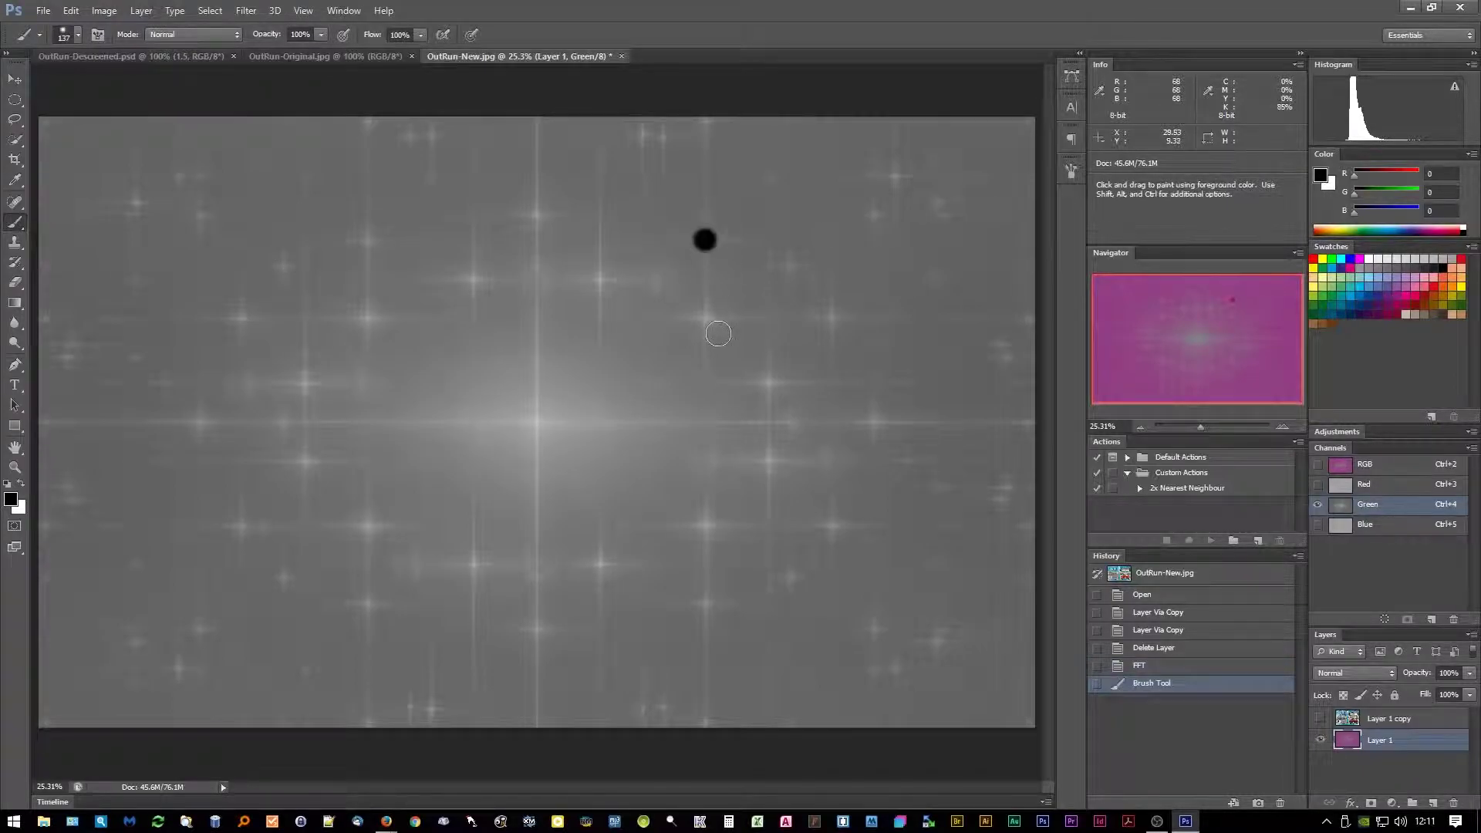
{"action": "left_click", "coordinate": [704, 314]}
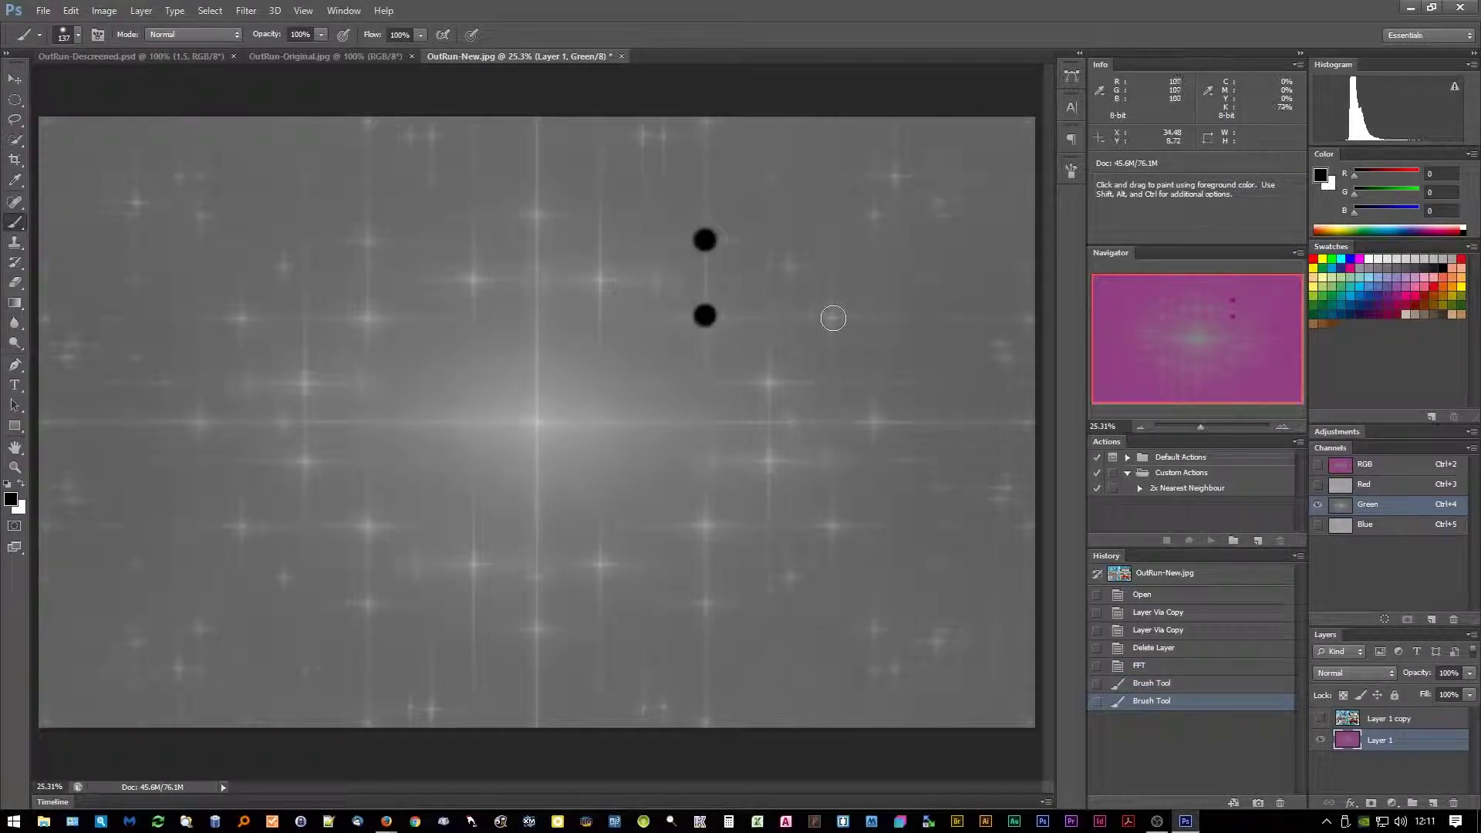
{"action": "left_click", "coordinate": [833, 318]}
{"action": "left_click", "coordinate": [786, 264]}
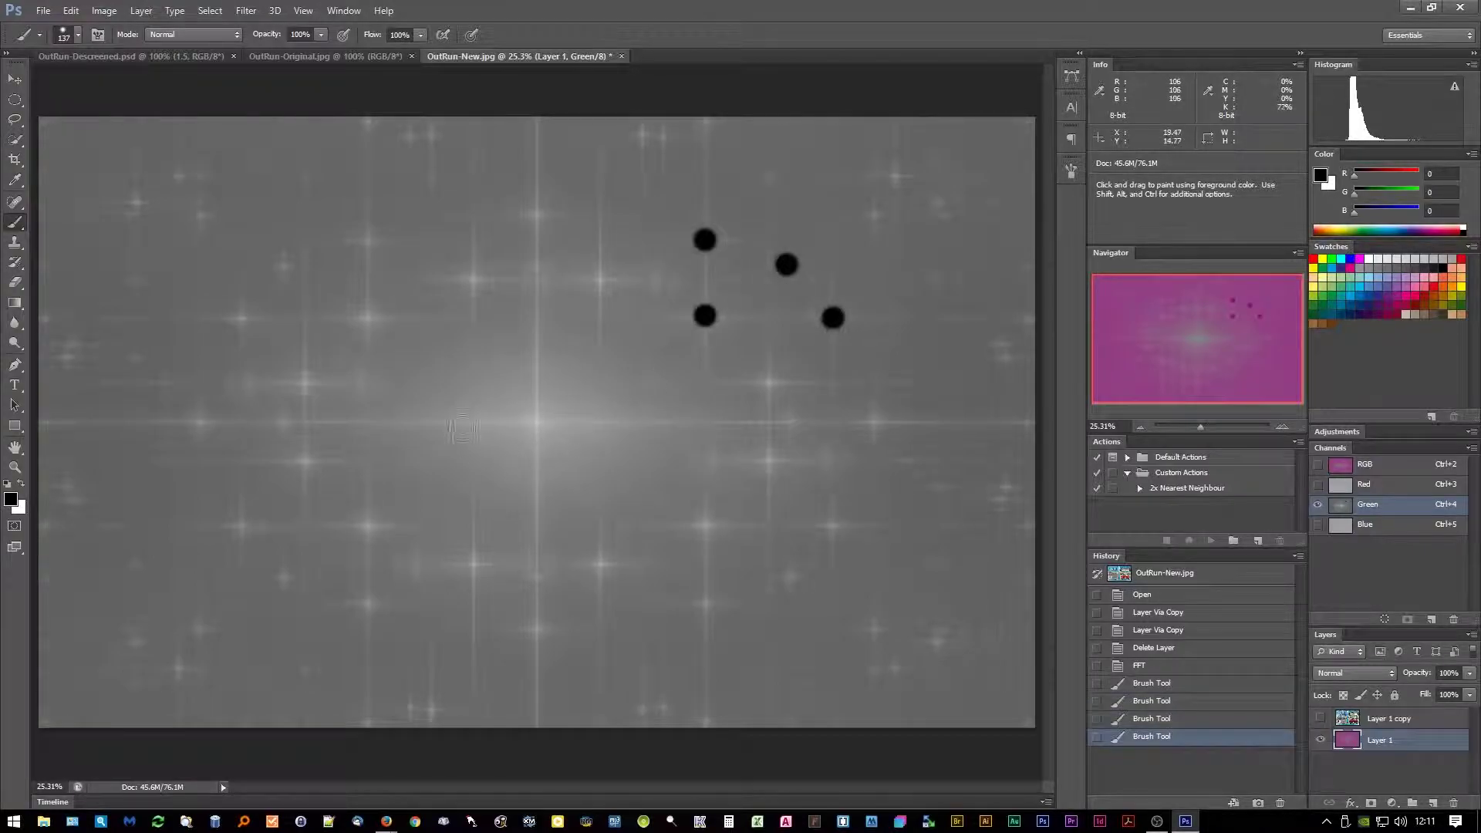
{"action": "left_click", "coordinate": [769, 382]}
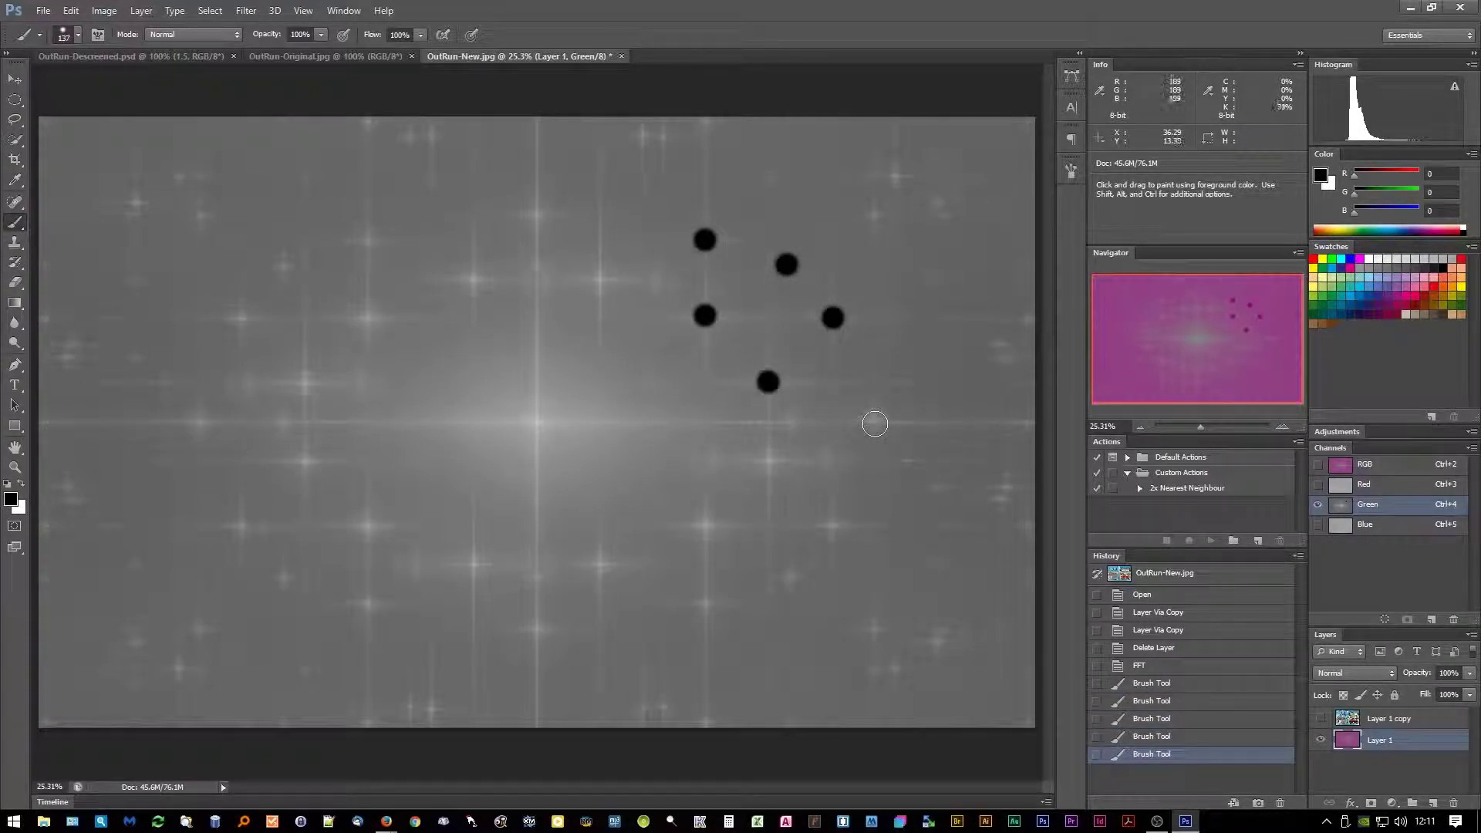
{"action": "left_click", "coordinate": [874, 420]}
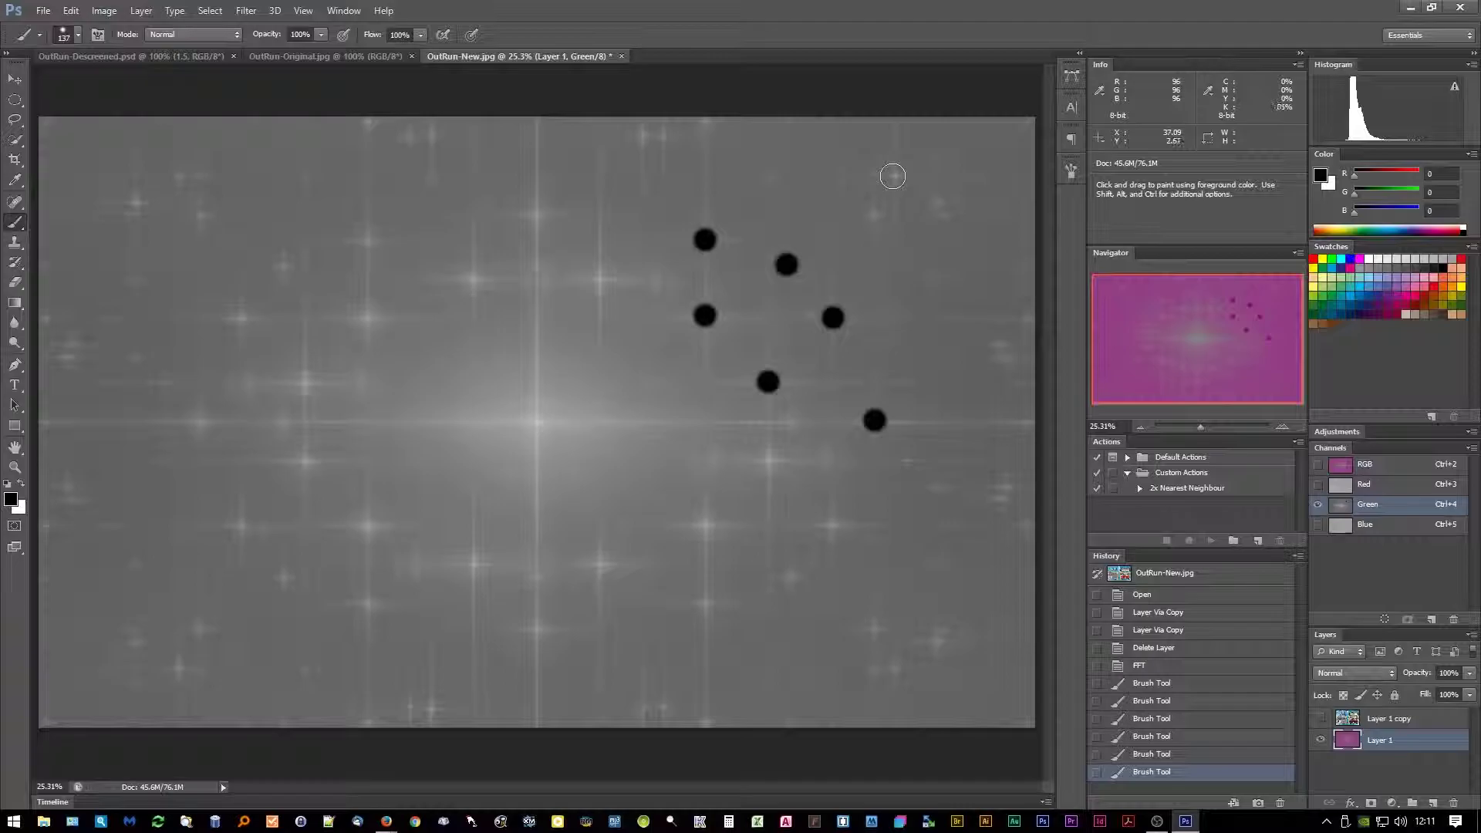
{"action": "left_click", "coordinate": [895, 176]}
{"action": "left_click", "coordinate": [938, 200]}
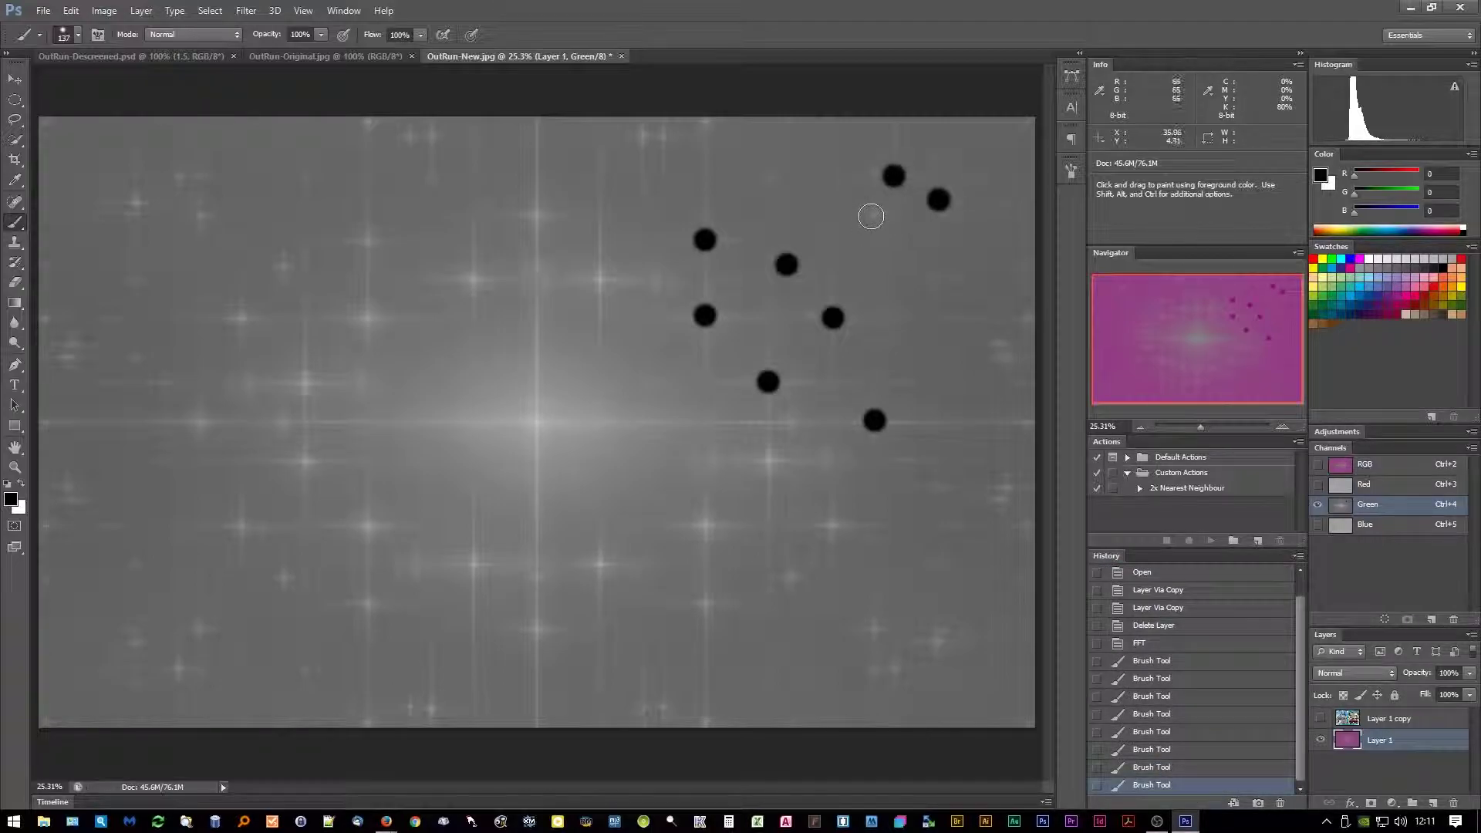
{"action": "left_click", "coordinate": [871, 215]}
{"action": "left_click", "coordinate": [768, 176]}
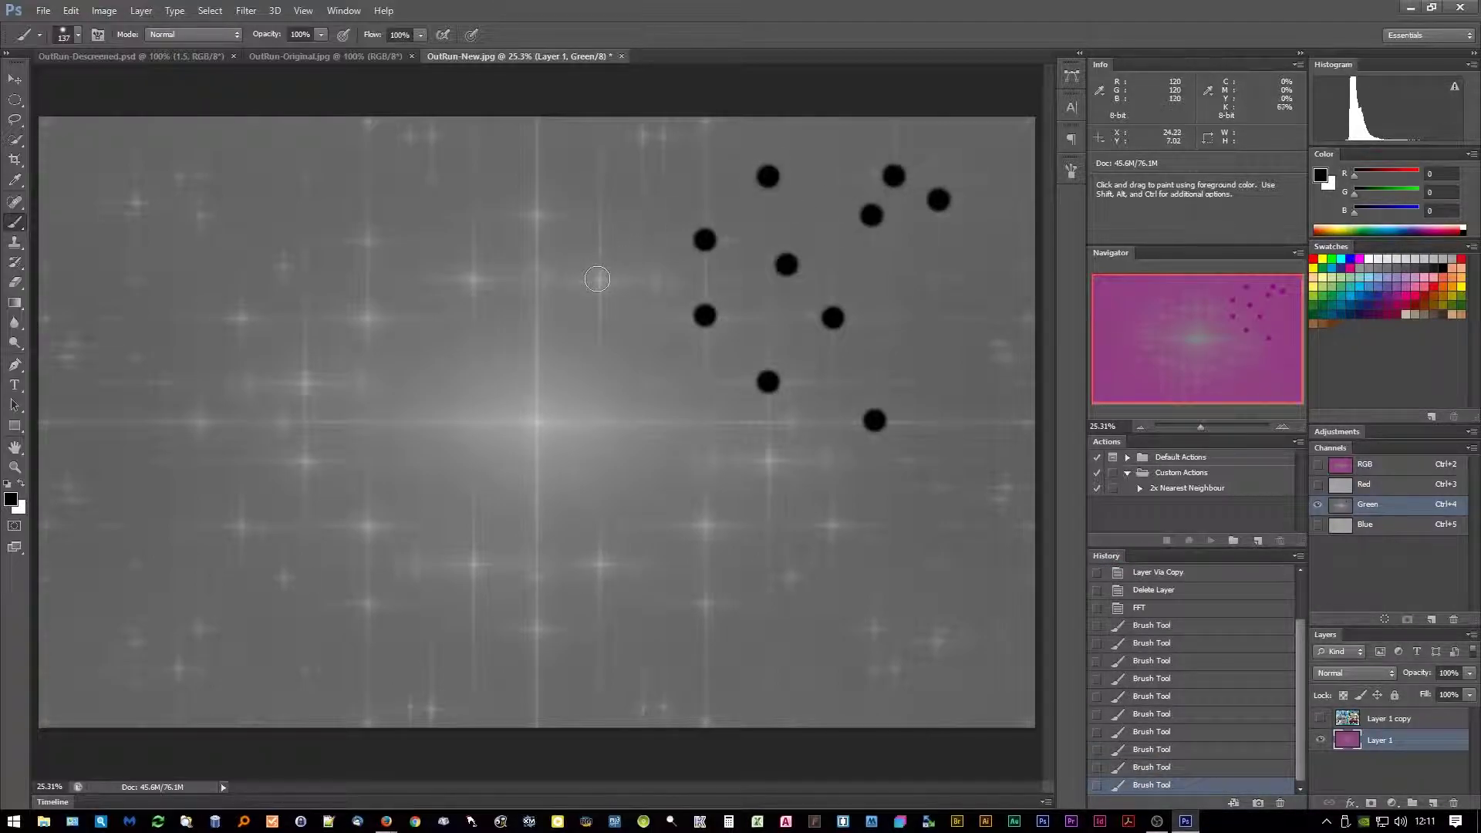
{"action": "left_click", "coordinate": [599, 280]}
{"action": "left_click", "coordinate": [471, 278]}
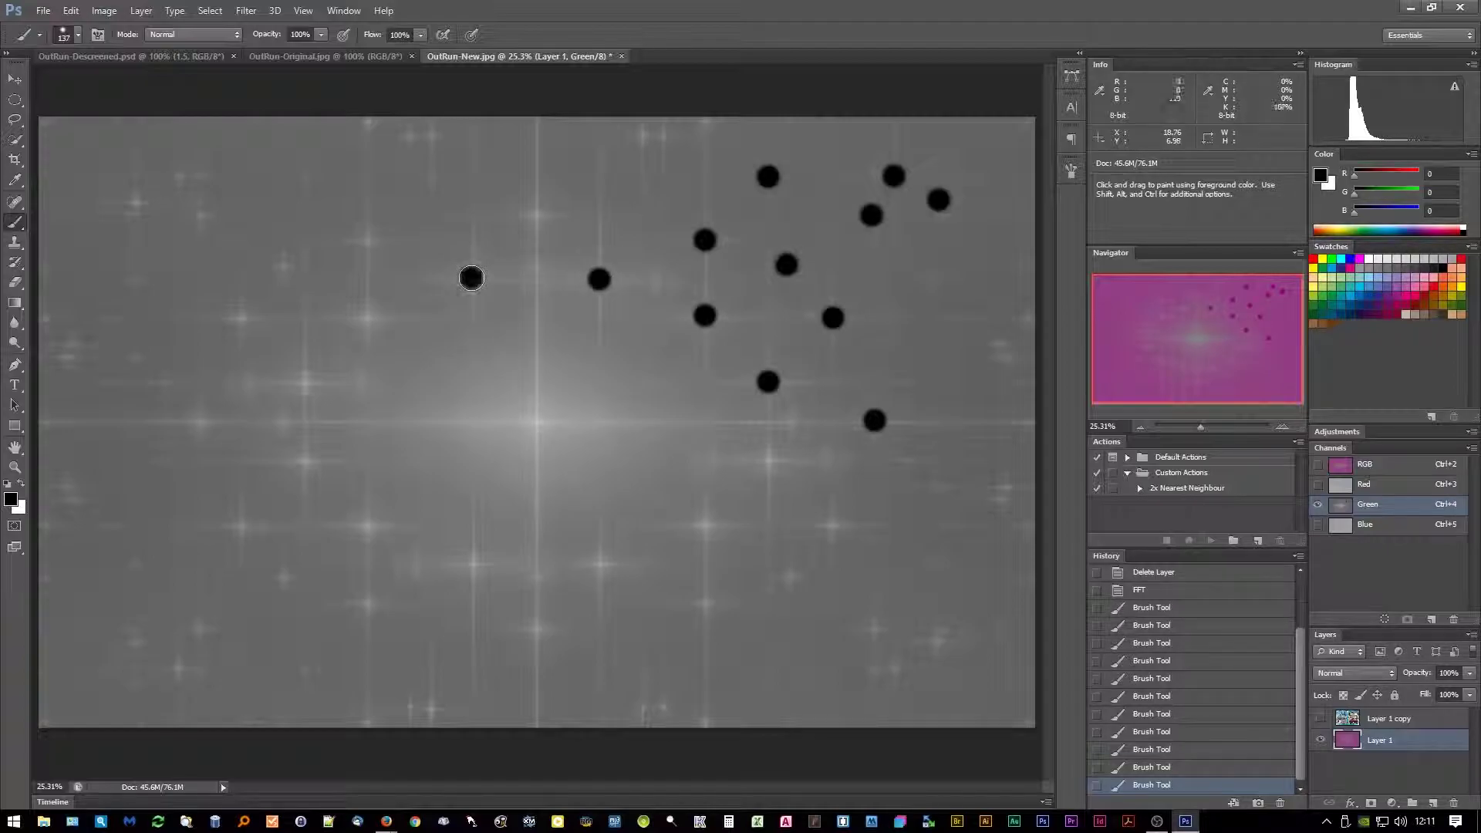
{"action": "left_click", "coordinate": [367, 239]}
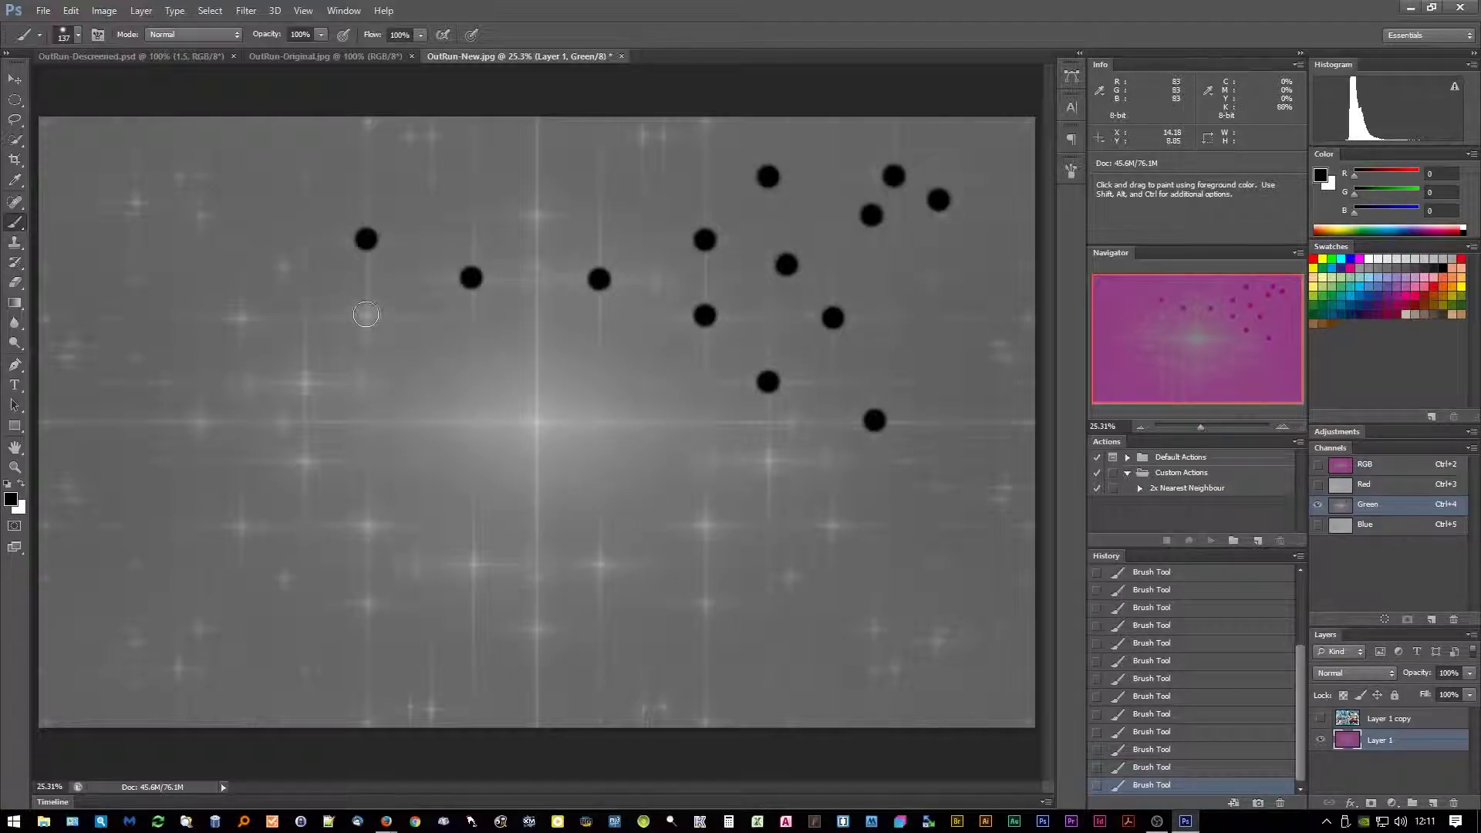
{"action": "left_click", "coordinate": [366, 317]}
{"action": "left_click", "coordinate": [536, 214]}
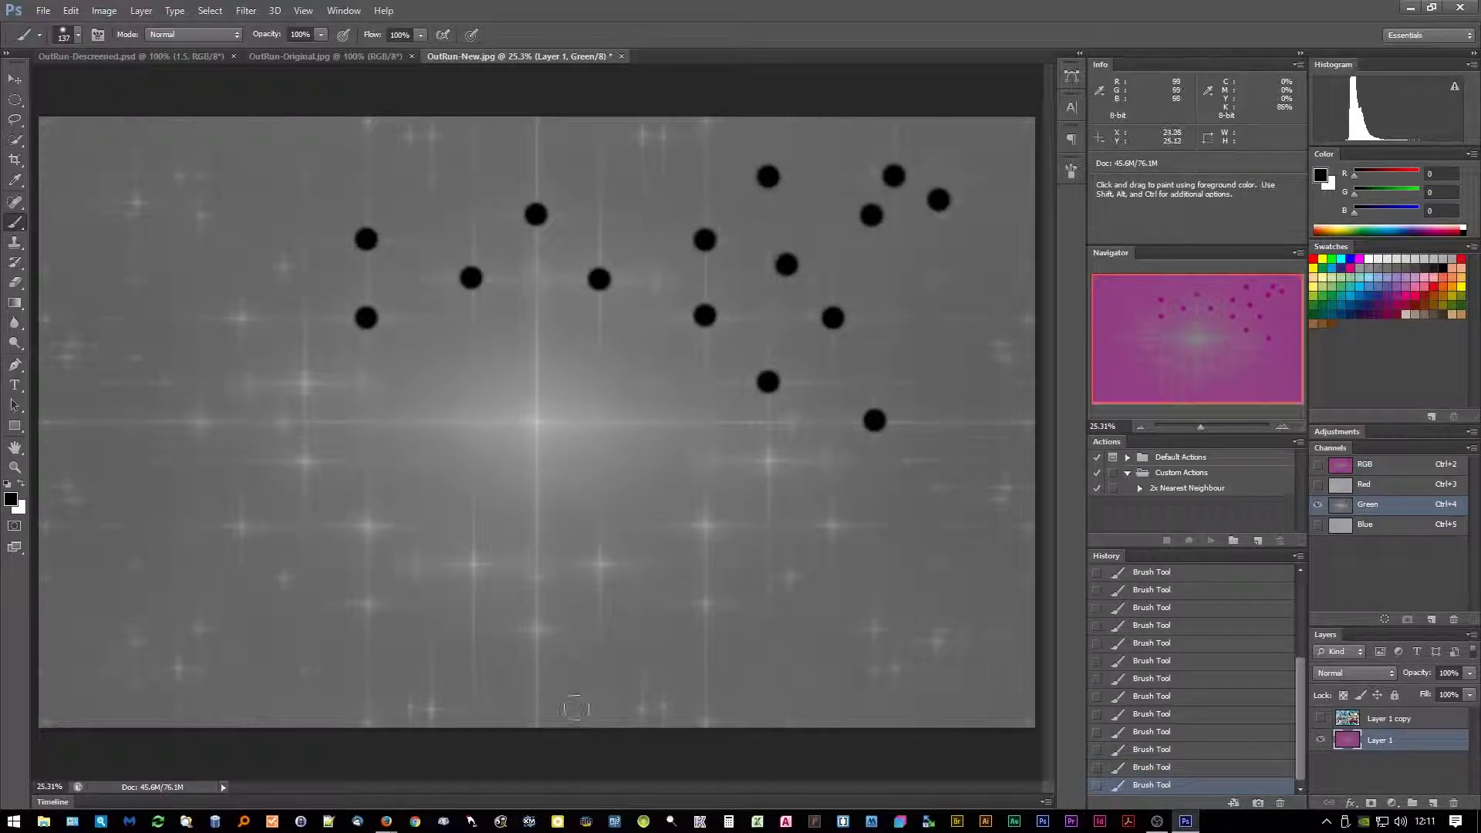
{"action": "left_click", "coordinate": [536, 629]}
{"action": "left_click", "coordinate": [599, 564]}
{"action": "left_click", "coordinate": [705, 525]}
{"action": "left_click", "coordinate": [832, 523]}
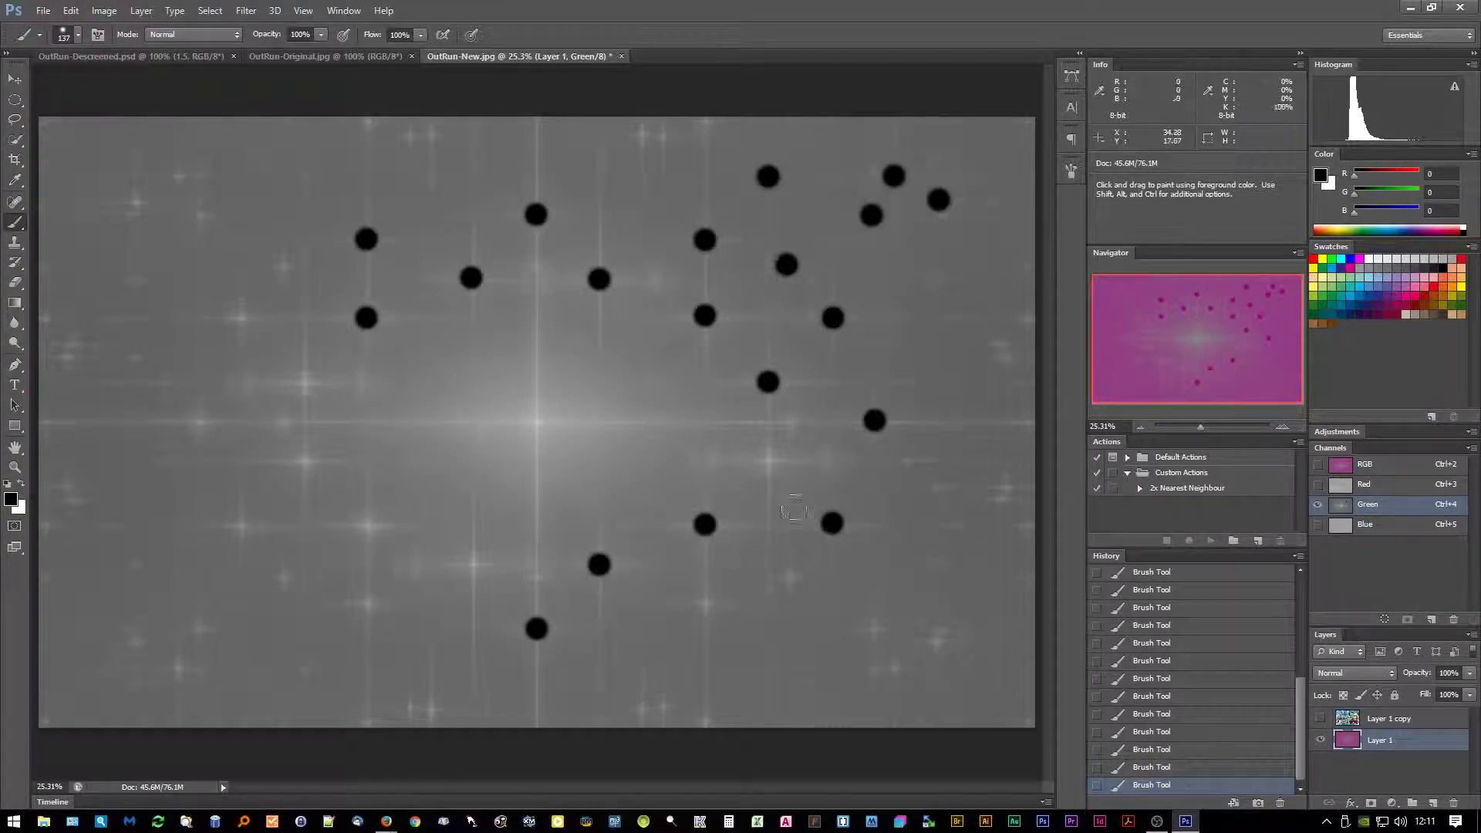
{"action": "left_click", "coordinate": [767, 460]}
{"action": "left_click", "coordinate": [873, 627]}
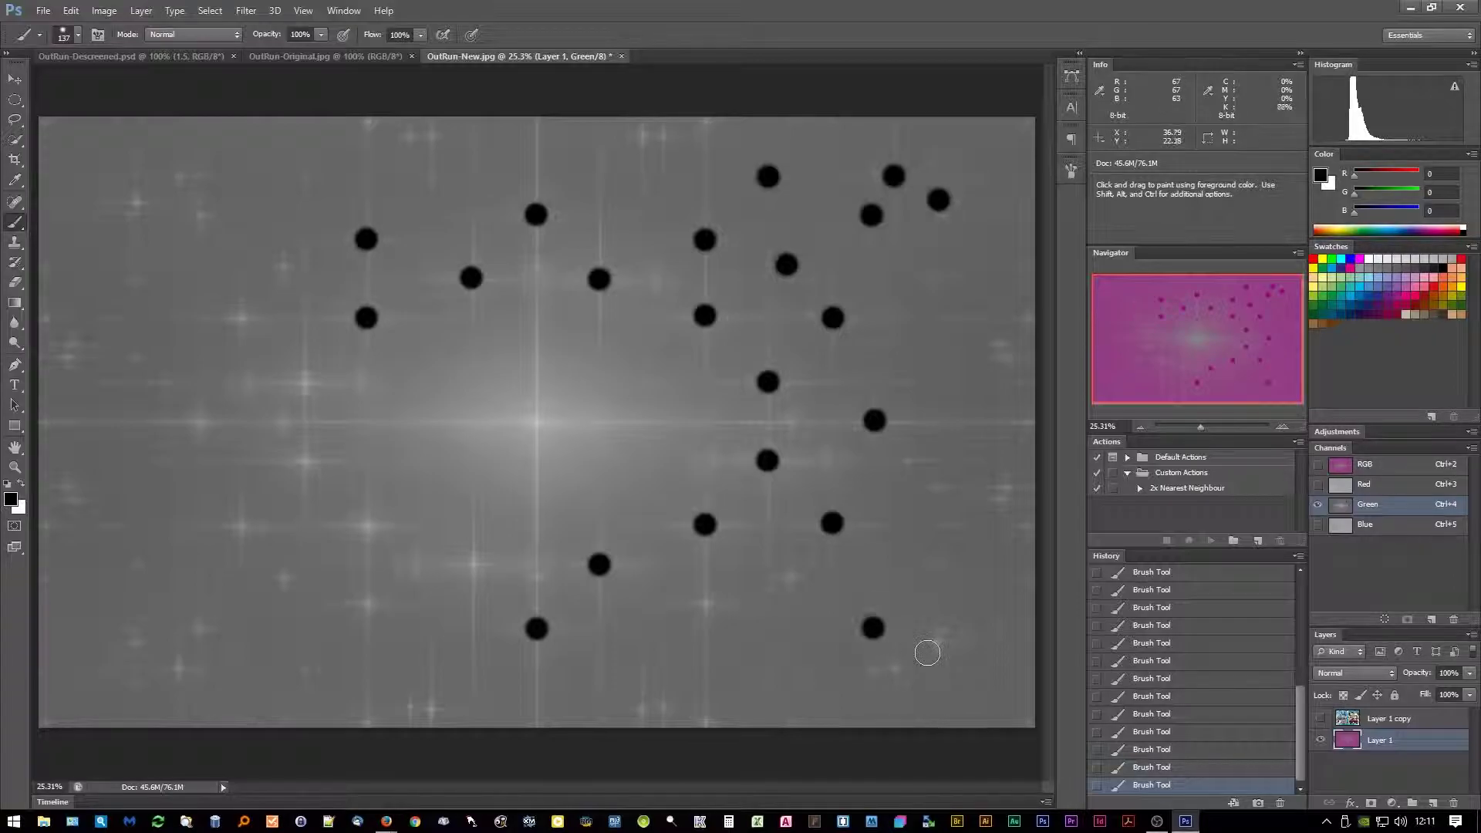
{"action": "left_click", "coordinate": [939, 639]}
Adjust the brush settings, then black out peaks on the left side and along the top edge.
{"action": "right_click", "coordinate": [502, 326]}
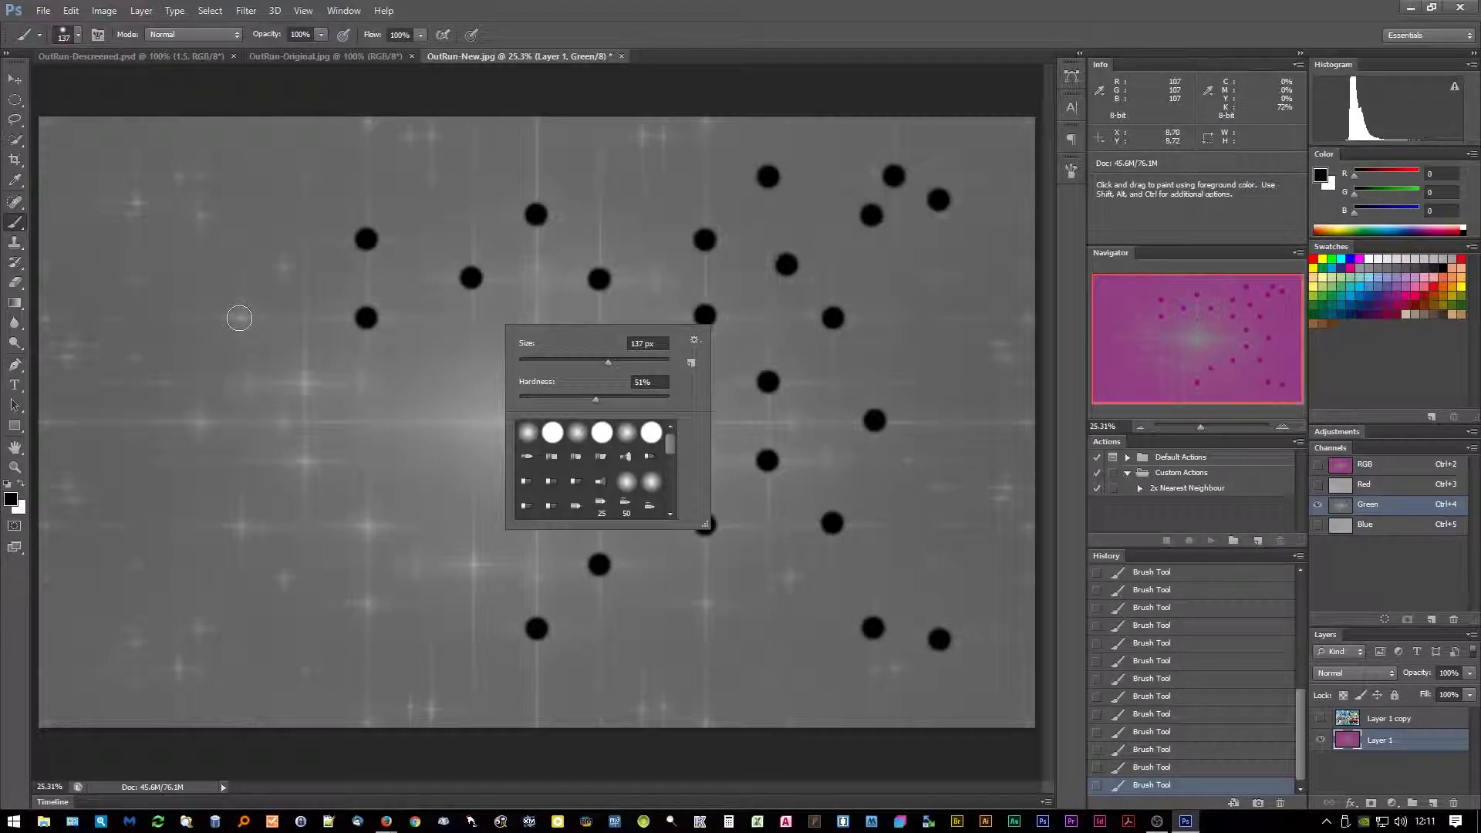
{"action": "left_click", "coordinate": [239, 317]}
{"action": "left_click", "coordinate": [305, 381]}
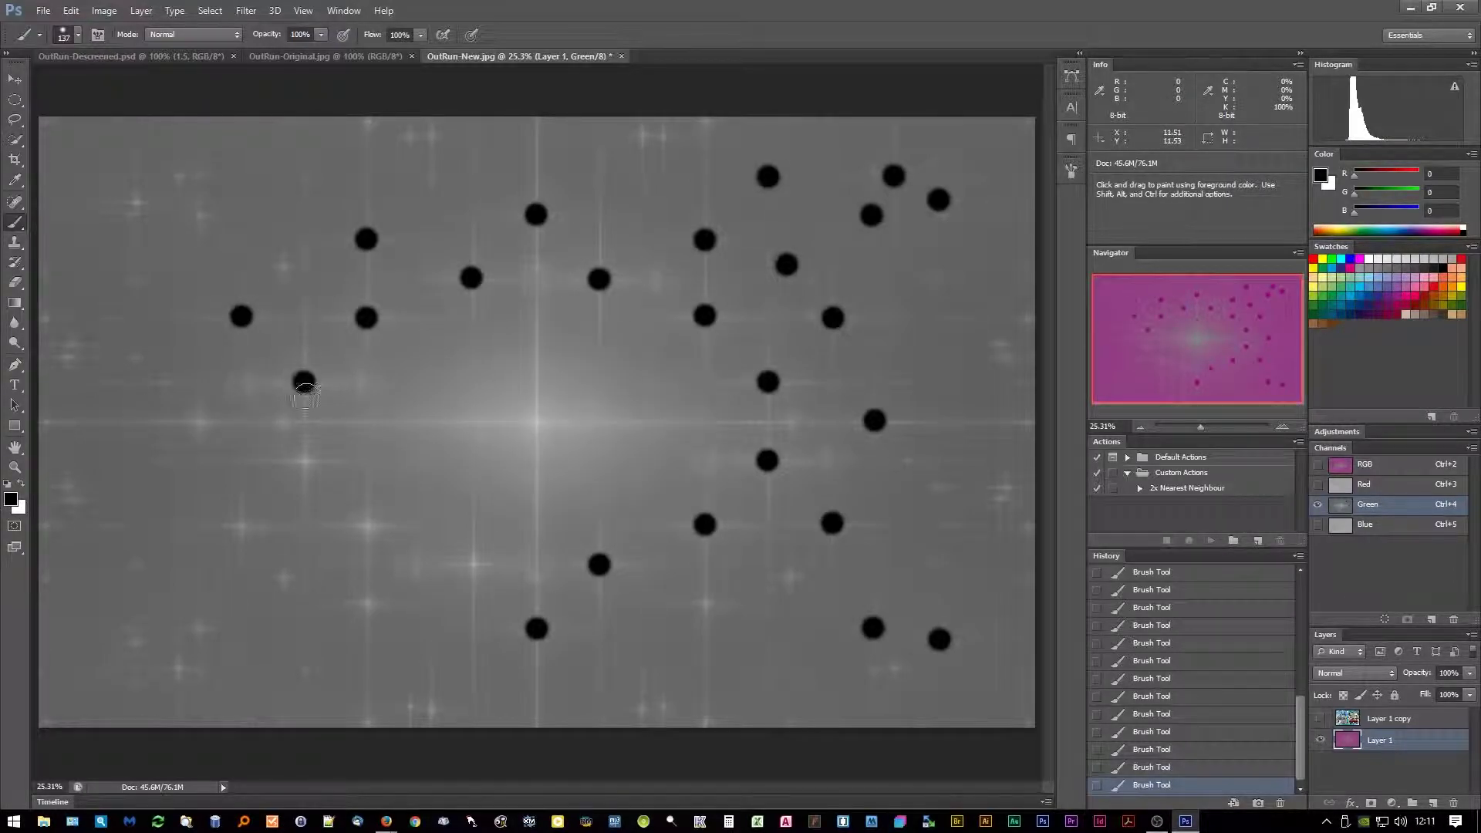
{"action": "left_click", "coordinate": [302, 461]}
{"action": "left_click", "coordinate": [369, 526]}
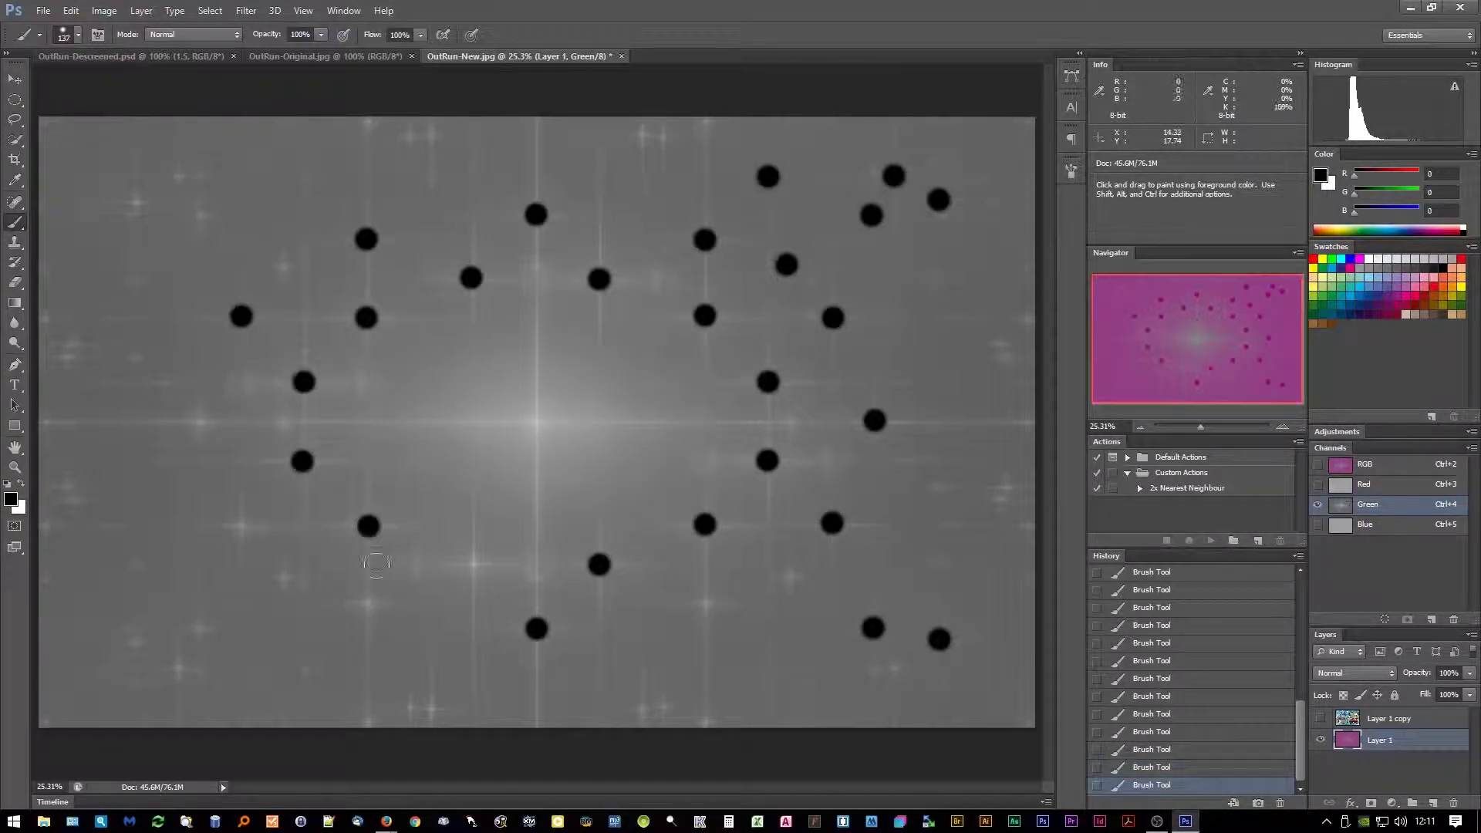
{"action": "left_click", "coordinate": [365, 604]}
{"action": "left_click", "coordinate": [472, 563]}
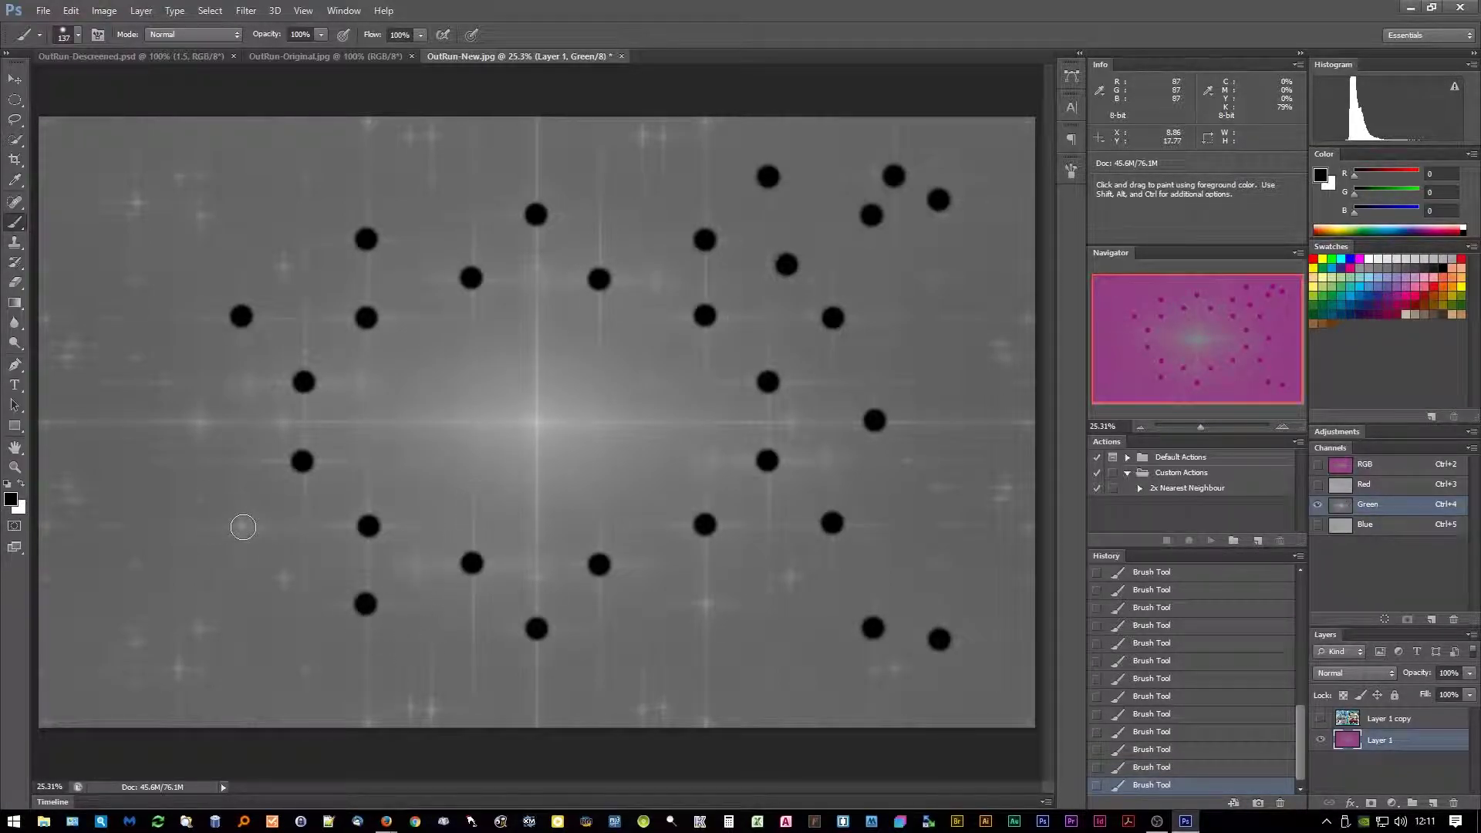
{"action": "left_click", "coordinate": [242, 526]}
{"action": "left_click", "coordinate": [199, 421]}
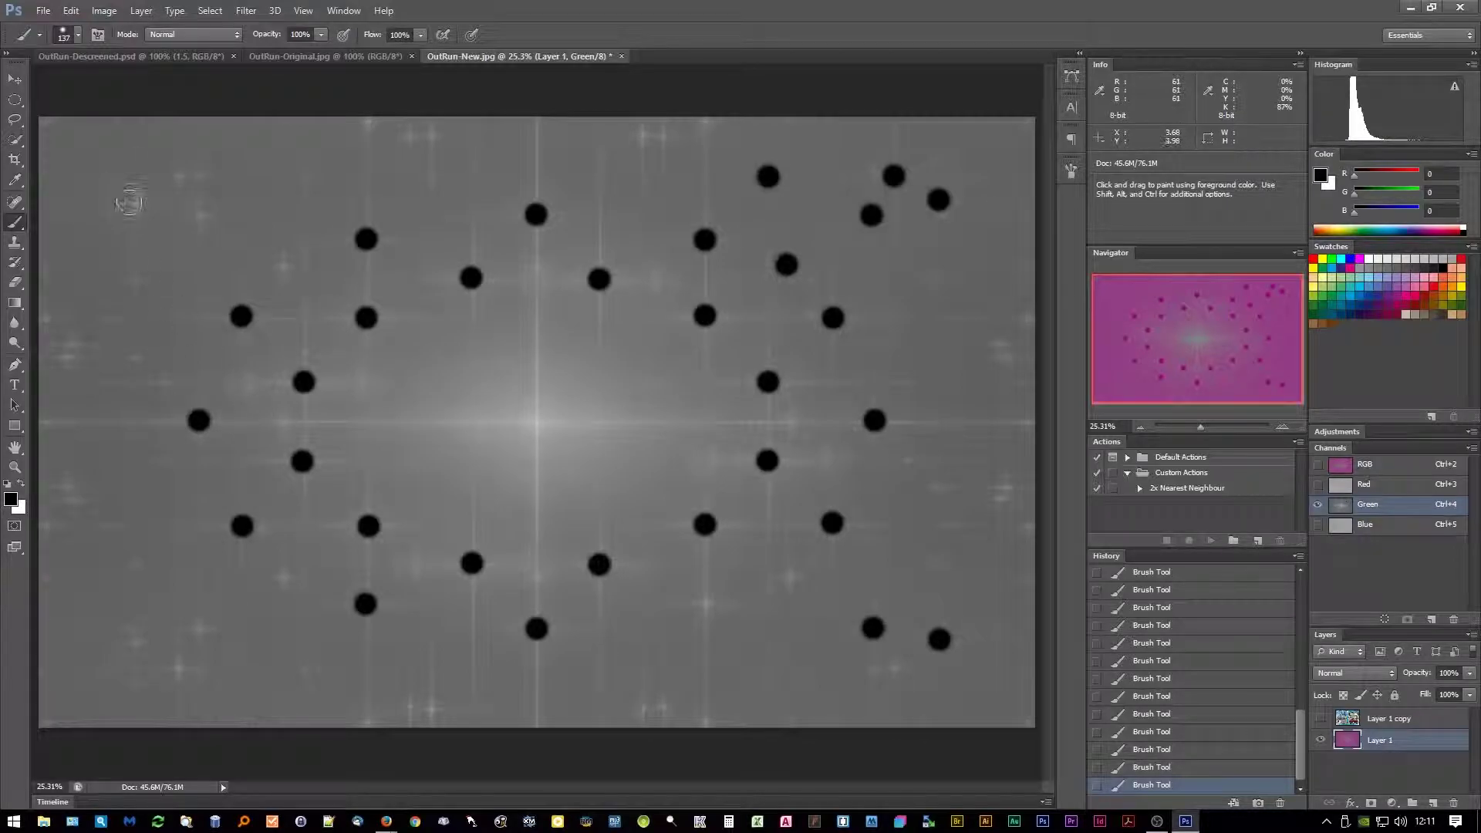
{"action": "left_click", "coordinate": [135, 203]}
{"action": "left_click", "coordinate": [175, 176]}
{"action": "left_click", "coordinate": [197, 175]}
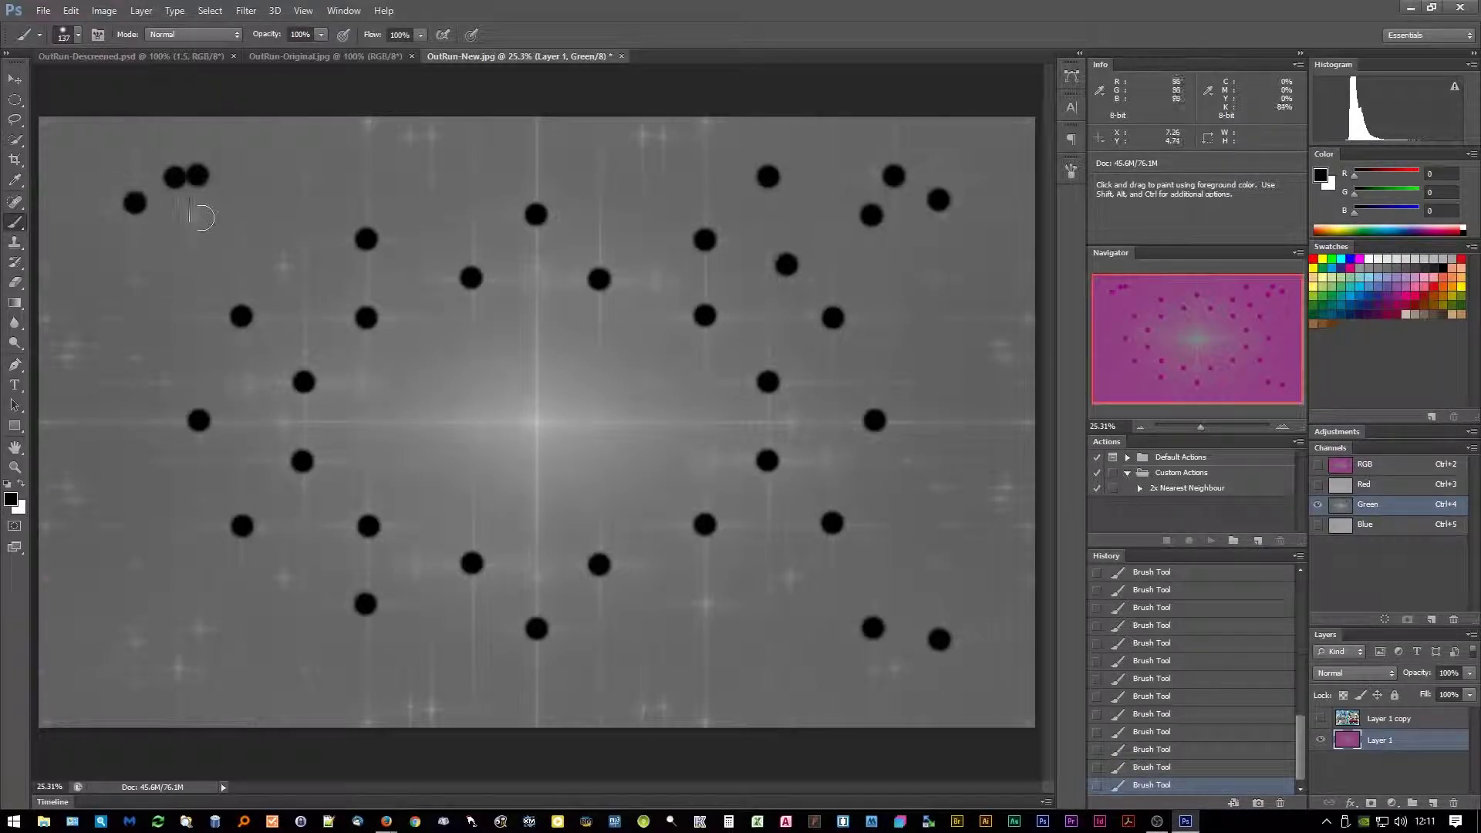
{"action": "left_click", "coordinate": [200, 217]}
{"action": "left_click", "coordinate": [283, 266]}
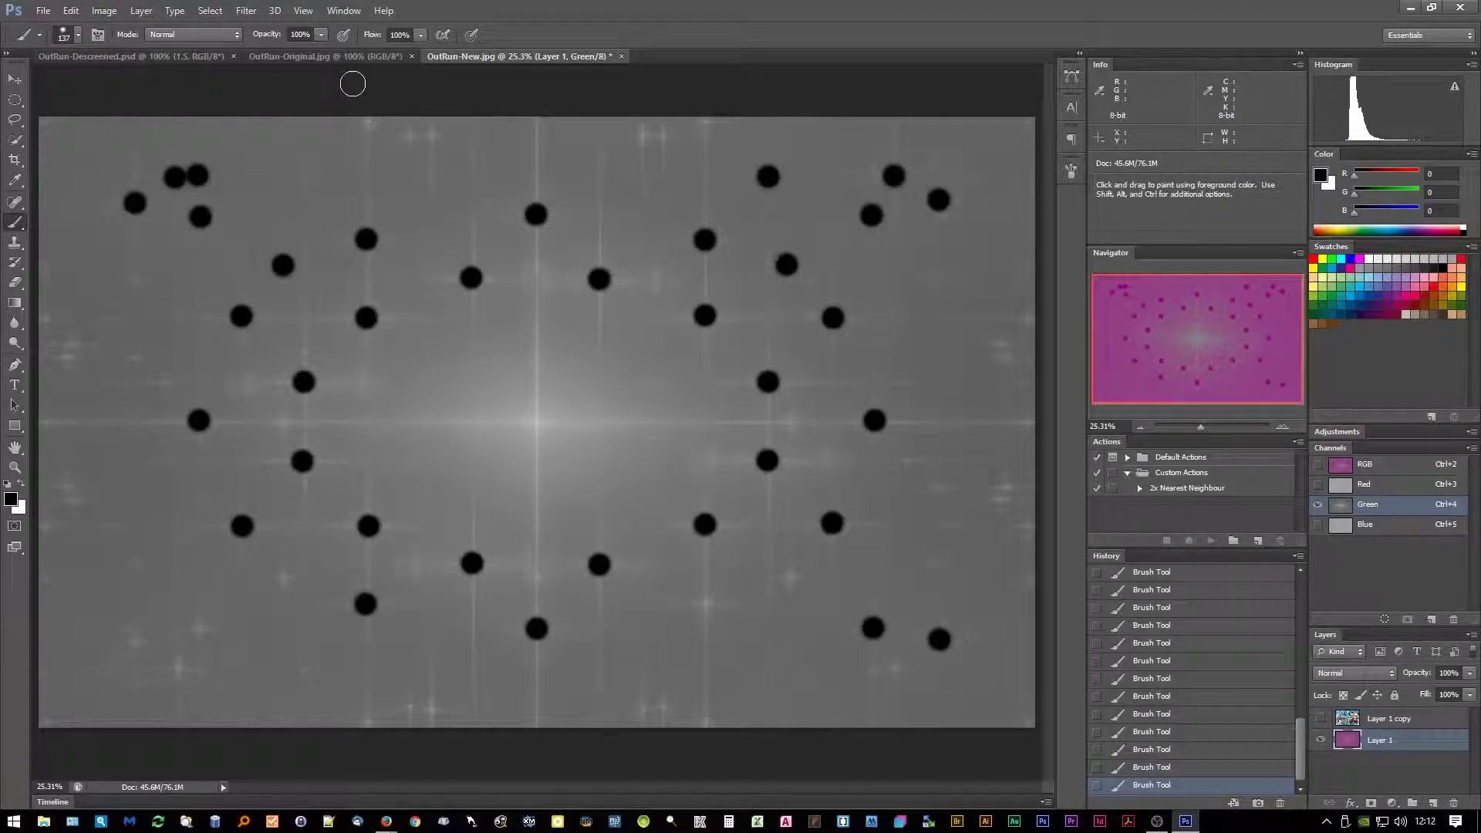
{"action": "left_click", "coordinate": [365, 122]}
{"action": "left_click", "coordinate": [407, 138]}
{"action": "left_click", "coordinate": [437, 138]}
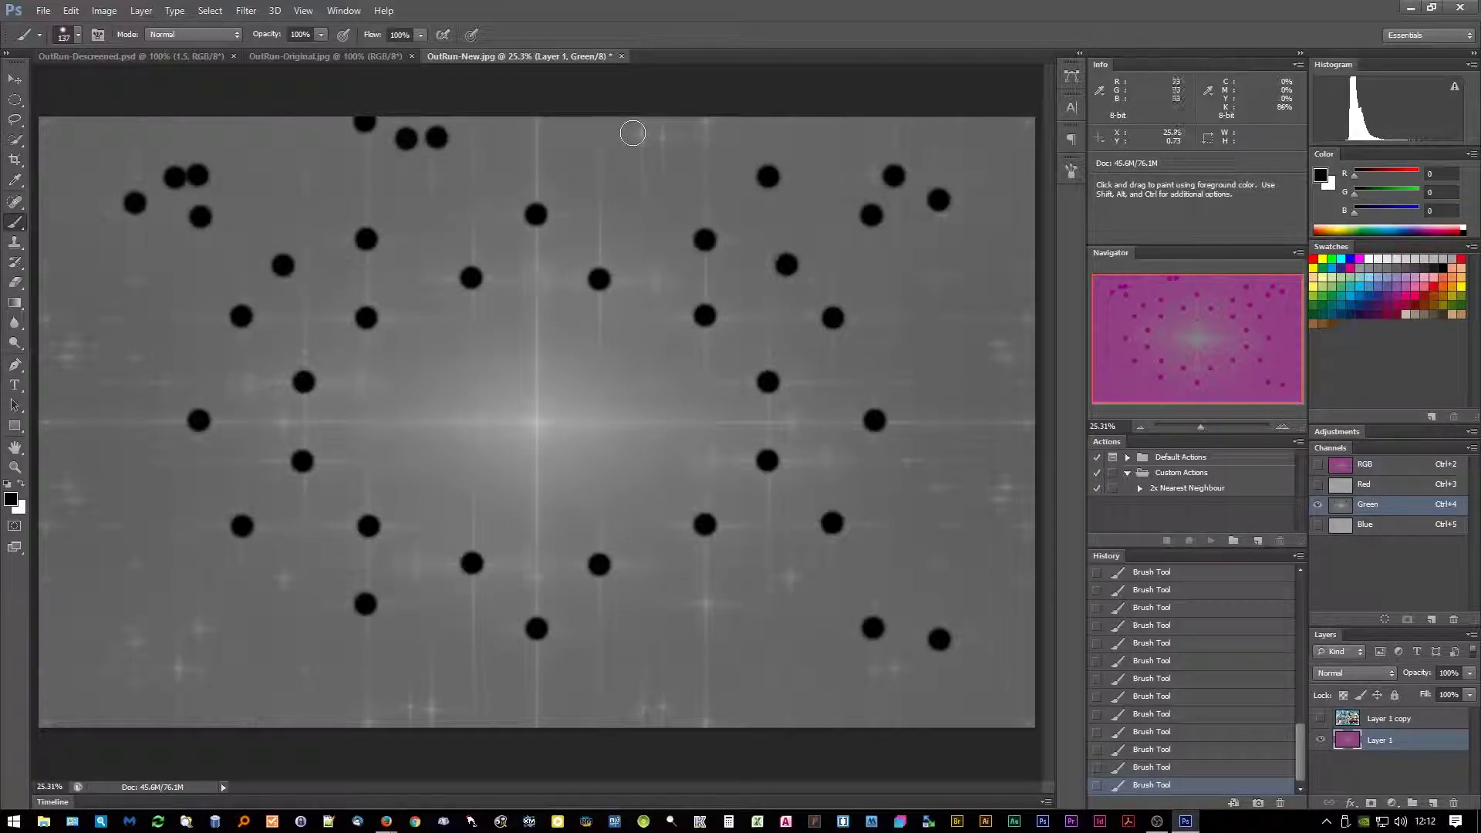
{"action": "left_click", "coordinate": [640, 135]}
{"action": "left_click", "coordinate": [661, 138]}
{"action": "left_click", "coordinate": [710, 122]}
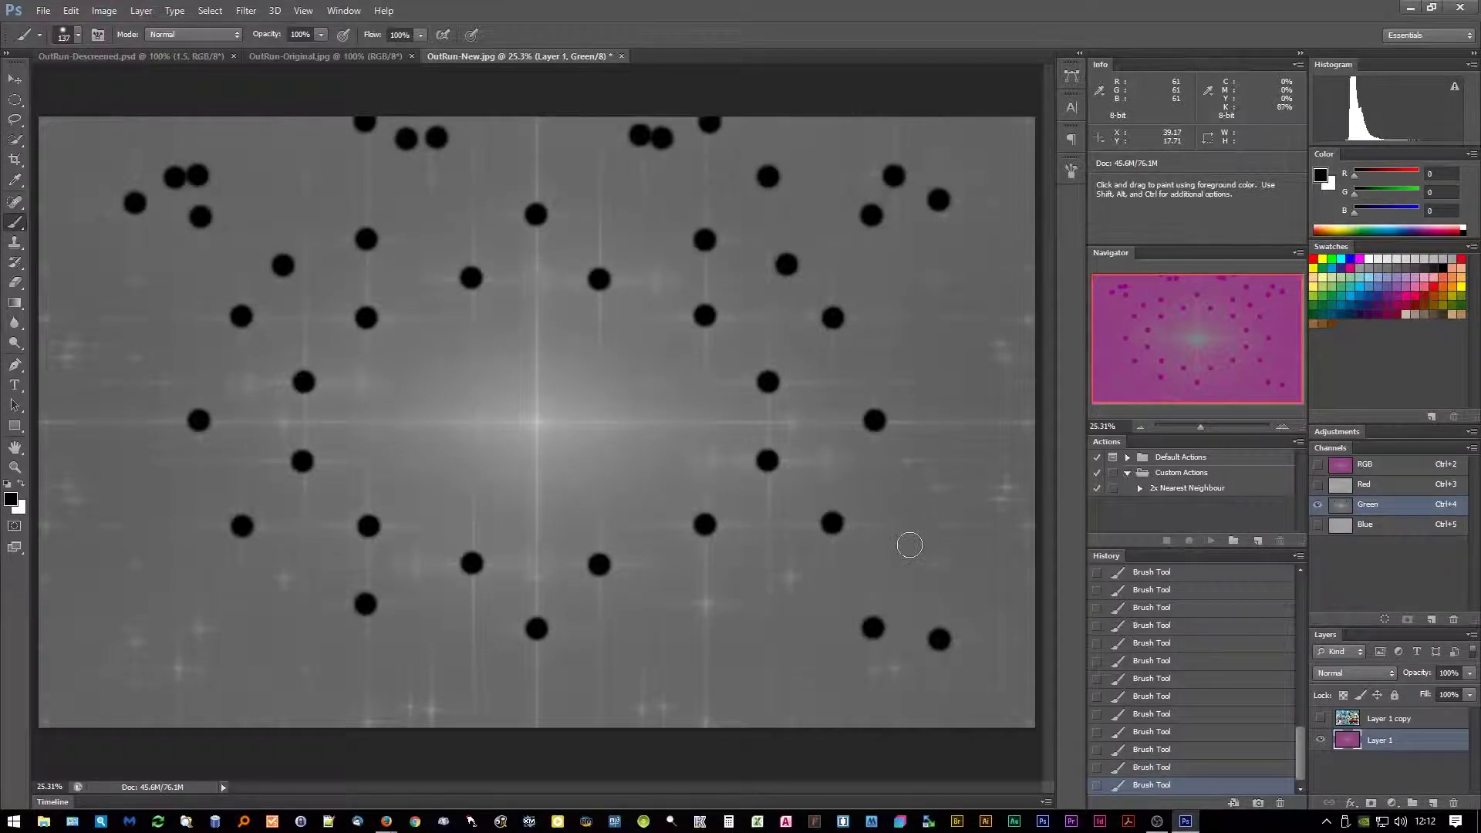
{"action": "left_click_drag", "start_coordinate": [1007, 484], "coordinate": [1003, 498]}
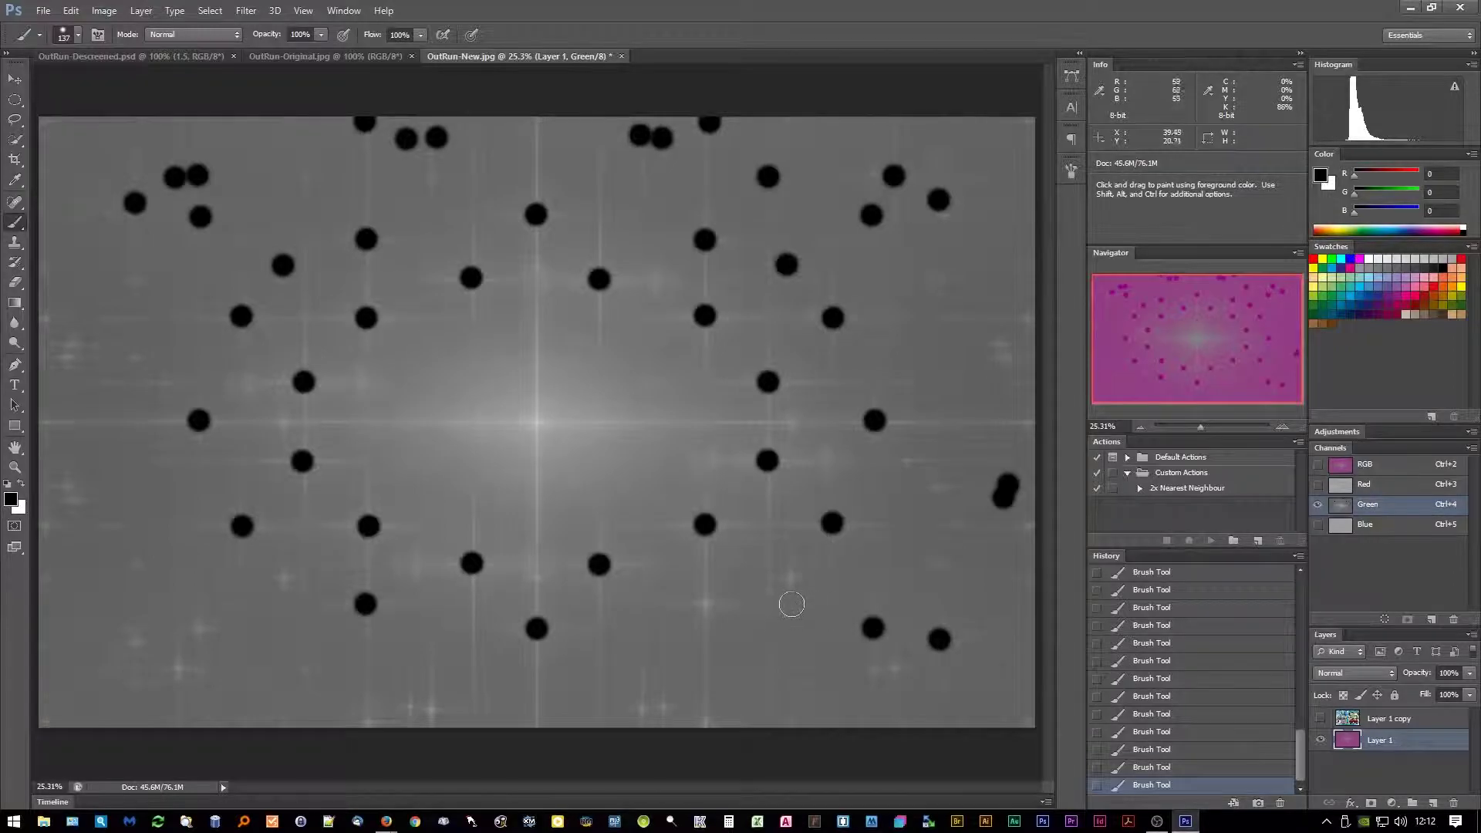
Black out the remaining peaks along the bottom edge, the far left and the right side.
{"action": "left_click", "coordinate": [788, 578]}
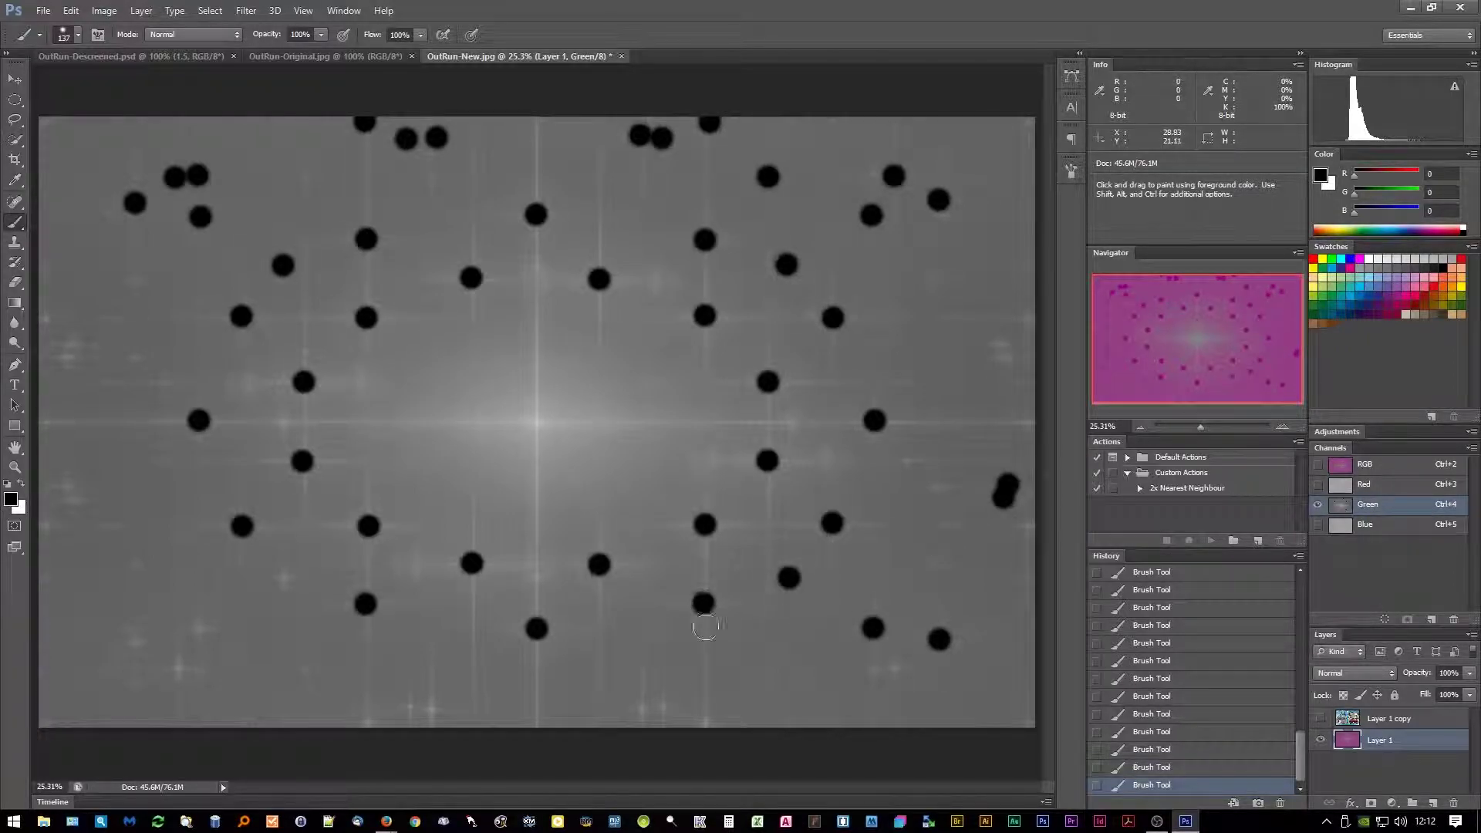
{"action": "left_click", "coordinate": [661, 705]}
{"action": "left_click", "coordinate": [640, 709]}
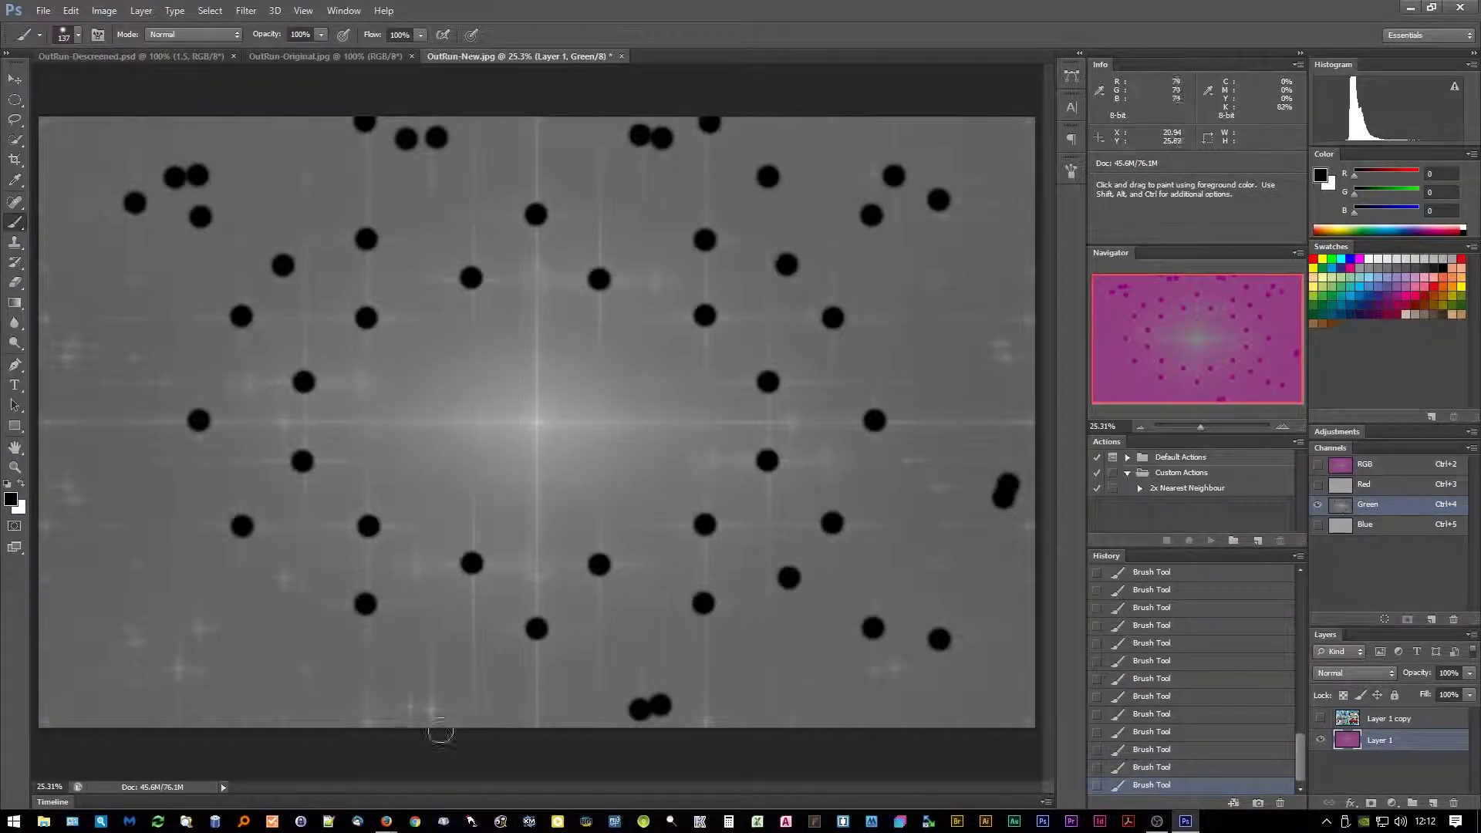
{"action": "left_click", "coordinate": [429, 707]}
{"action": "left_click", "coordinate": [411, 707]}
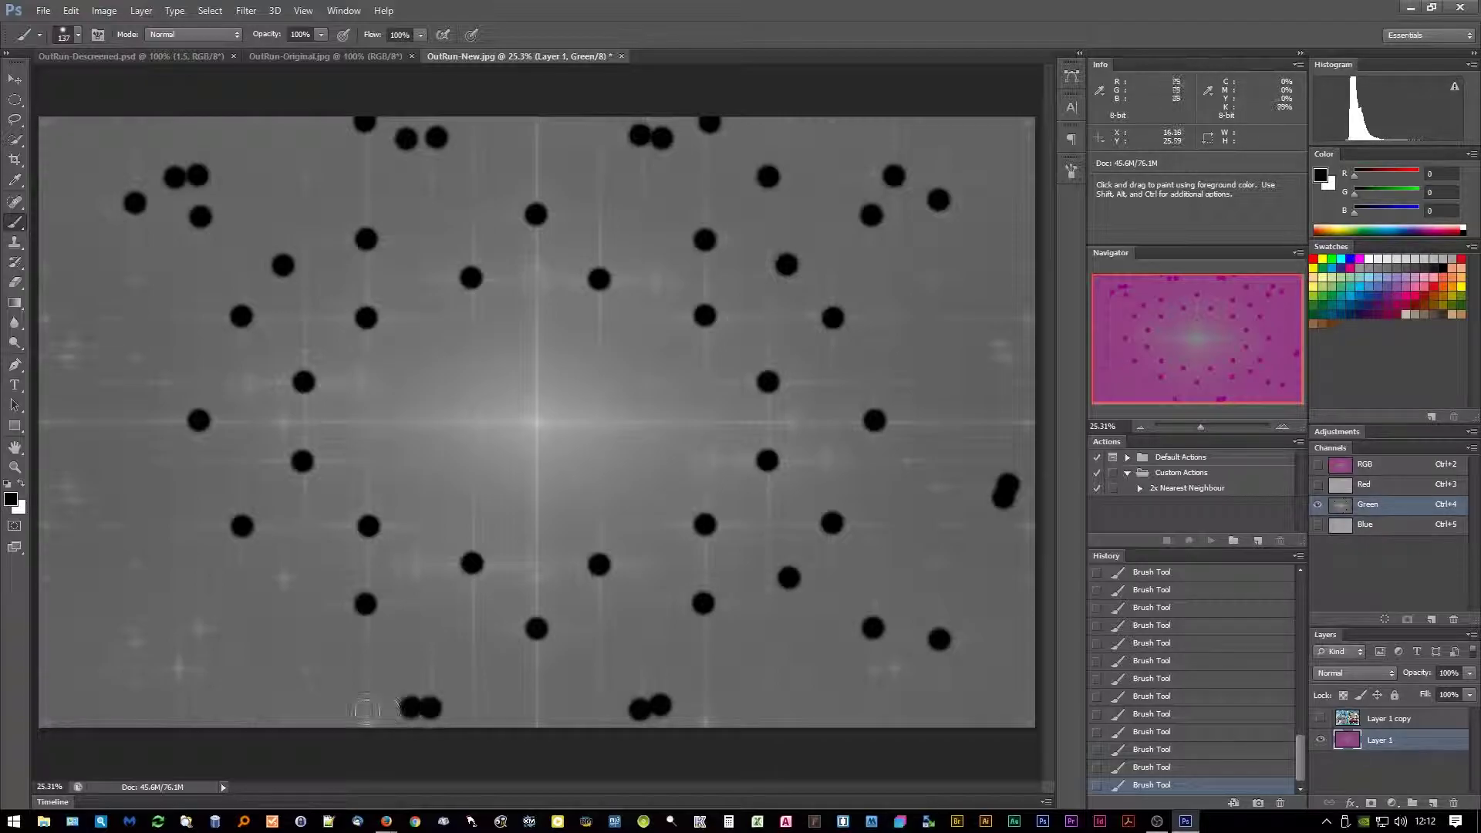
{"action": "left_click", "coordinate": [369, 717]}
{"action": "left_click", "coordinate": [305, 668]}
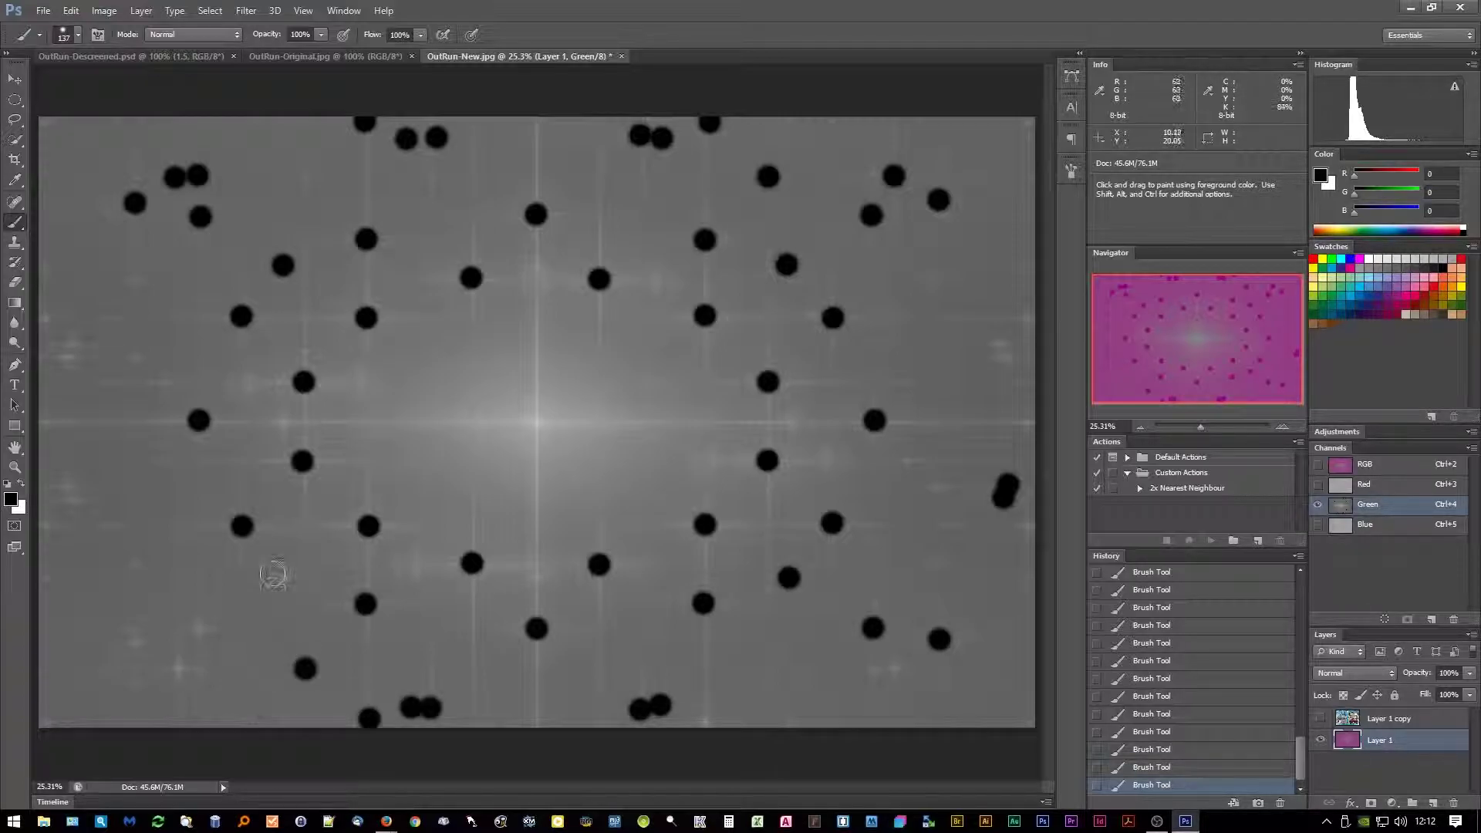
{"action": "left_click", "coordinate": [279, 577]}
{"action": "left_click", "coordinate": [199, 630]}
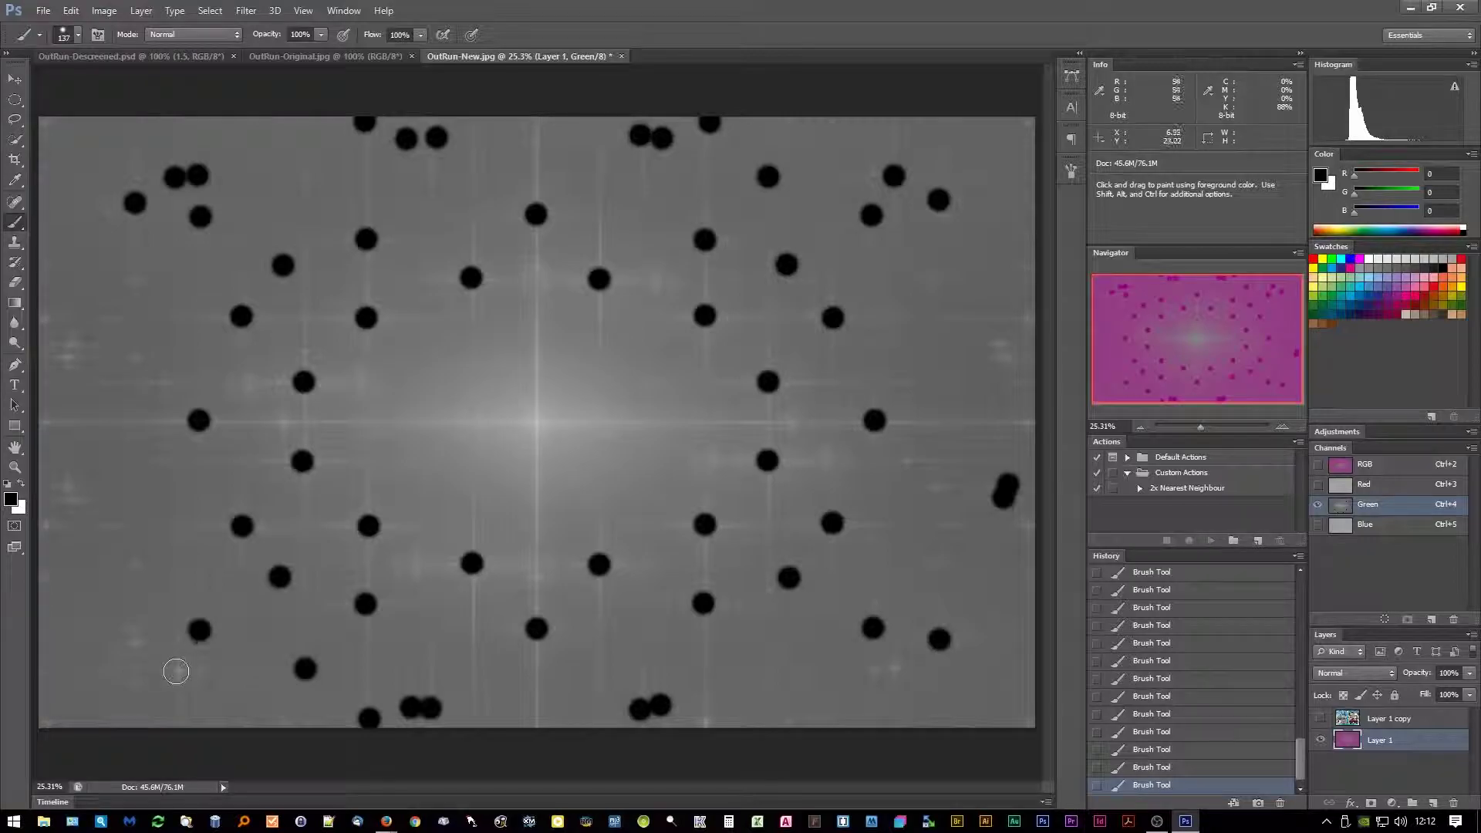
{"action": "left_click", "coordinate": [176, 666]}
{"action": "left_click", "coordinate": [138, 642]}
{"action": "left_click", "coordinate": [128, 628]}
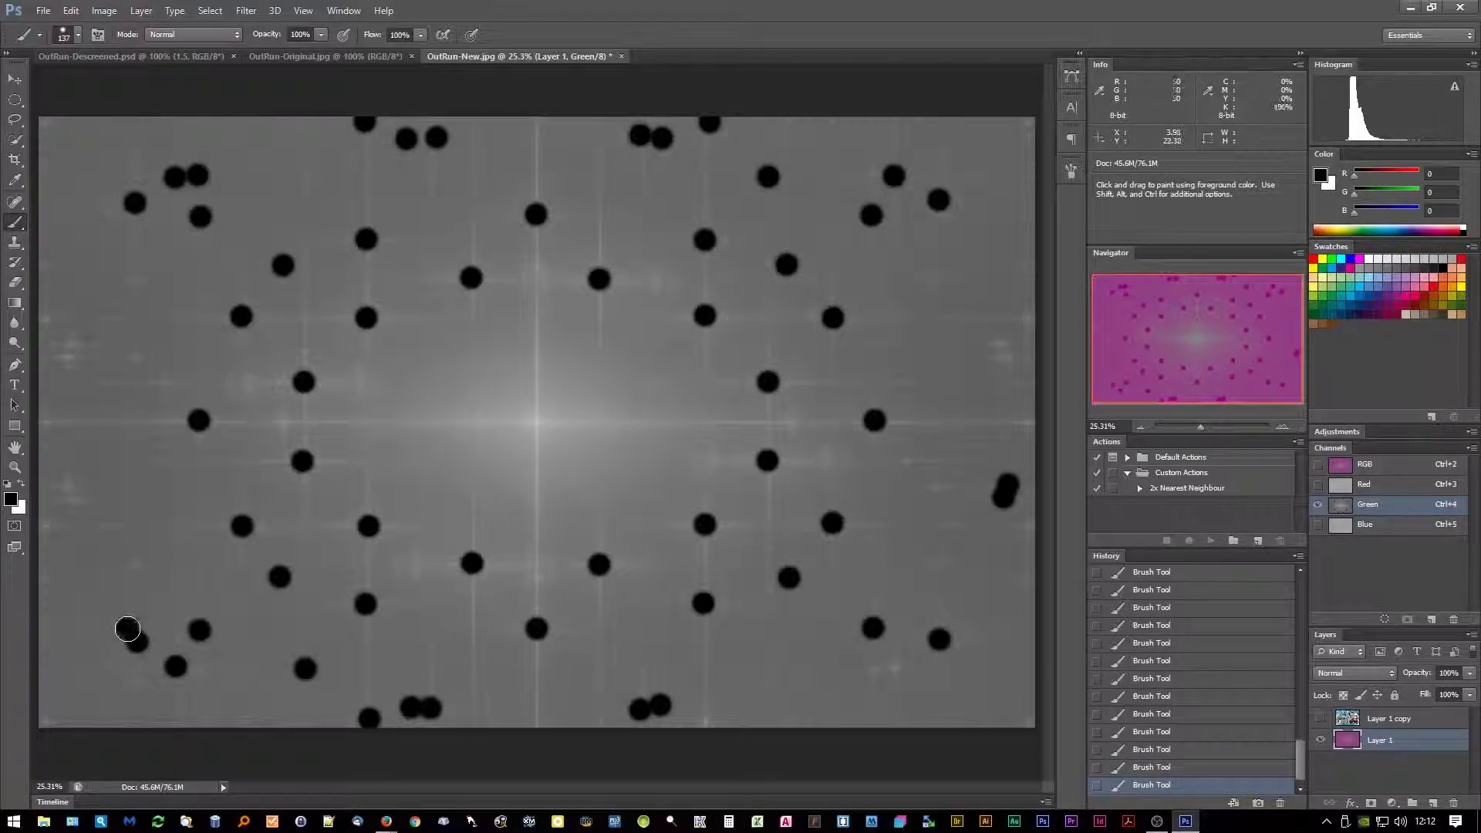
{"action": "left_click", "coordinate": [135, 567]}
{"action": "left_click", "coordinate": [68, 485]}
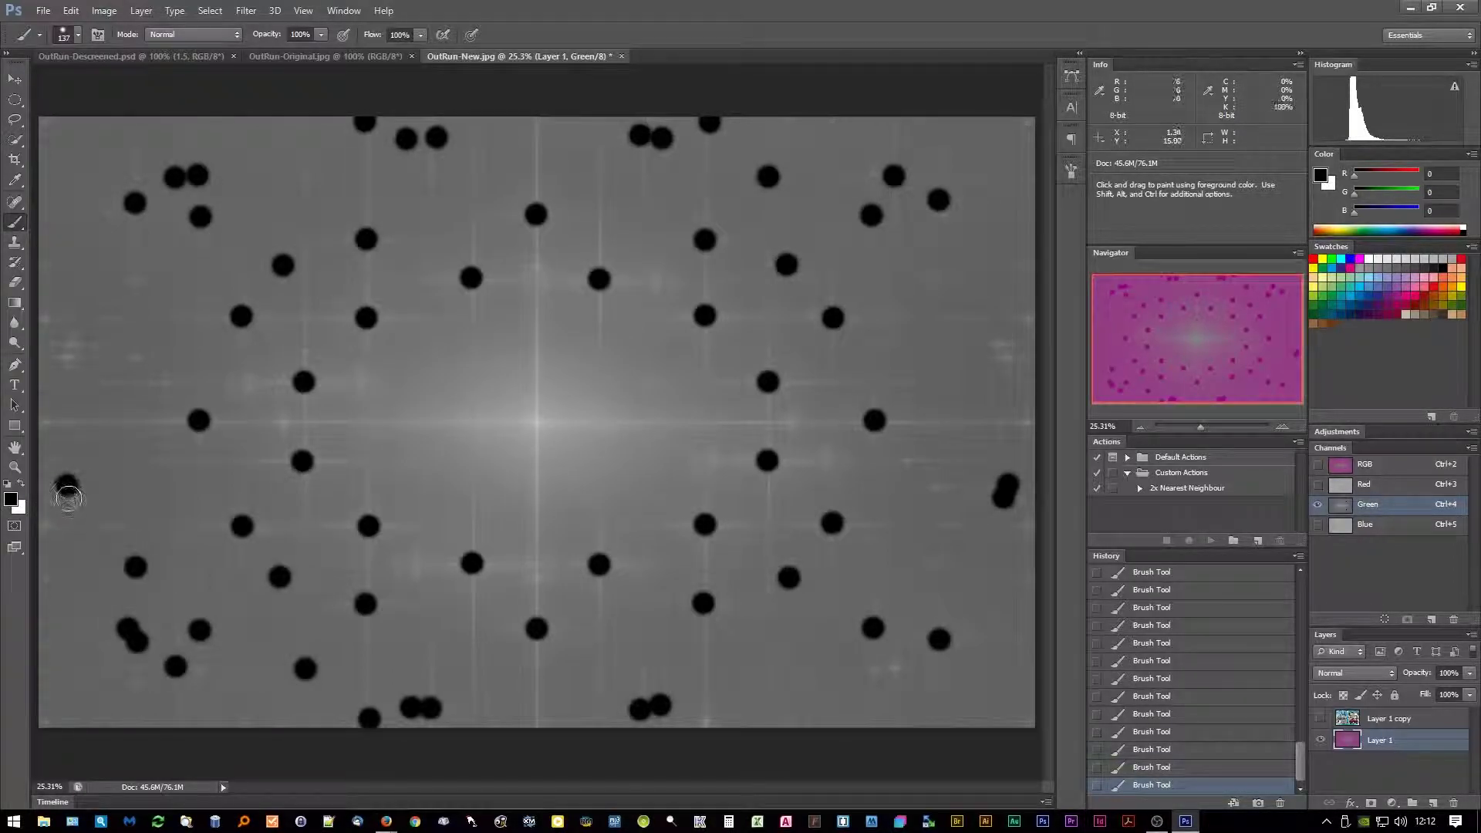
{"action": "left_click", "coordinate": [74, 502]}
{"action": "left_click", "coordinate": [75, 337]}
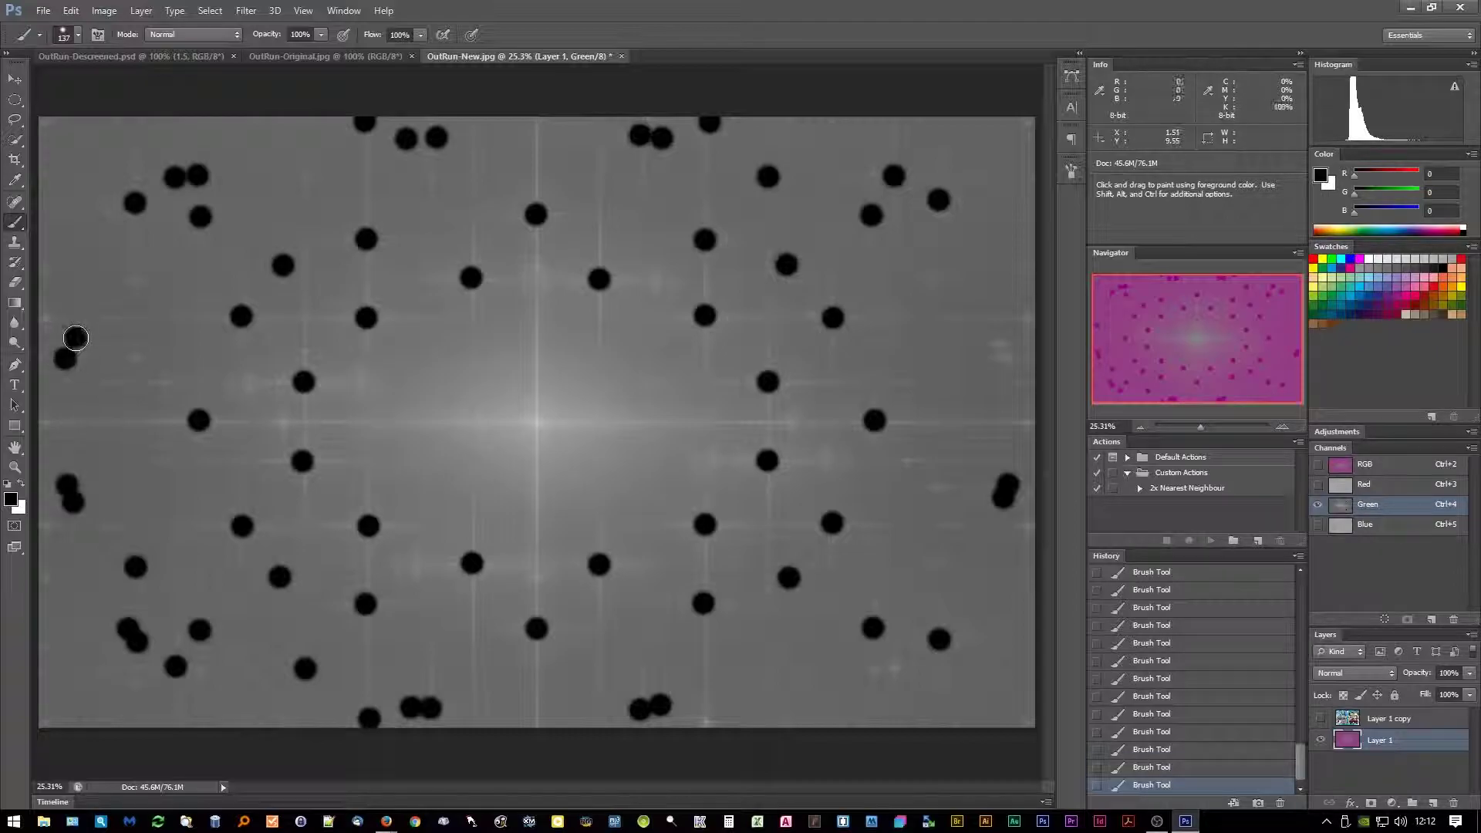
{"action": "left_click", "coordinate": [135, 358]}
{"action": "left_click", "coordinate": [167, 381]}
{"action": "left_click", "coordinate": [139, 278]}
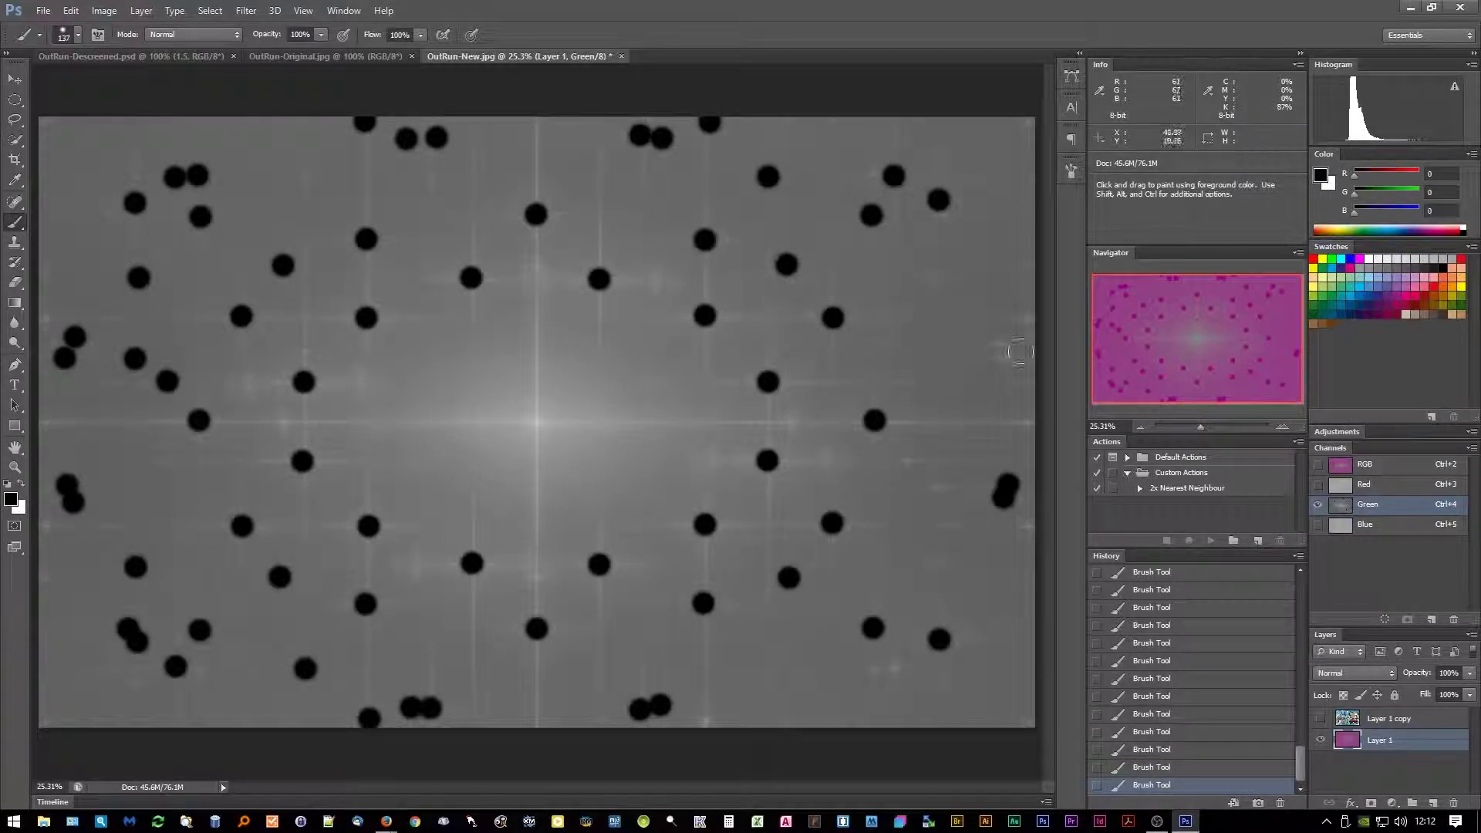
{"action": "left_click", "coordinate": [996, 340]}
{"action": "left_click", "coordinate": [1006, 356]}
{"action": "left_click", "coordinate": [907, 461]}
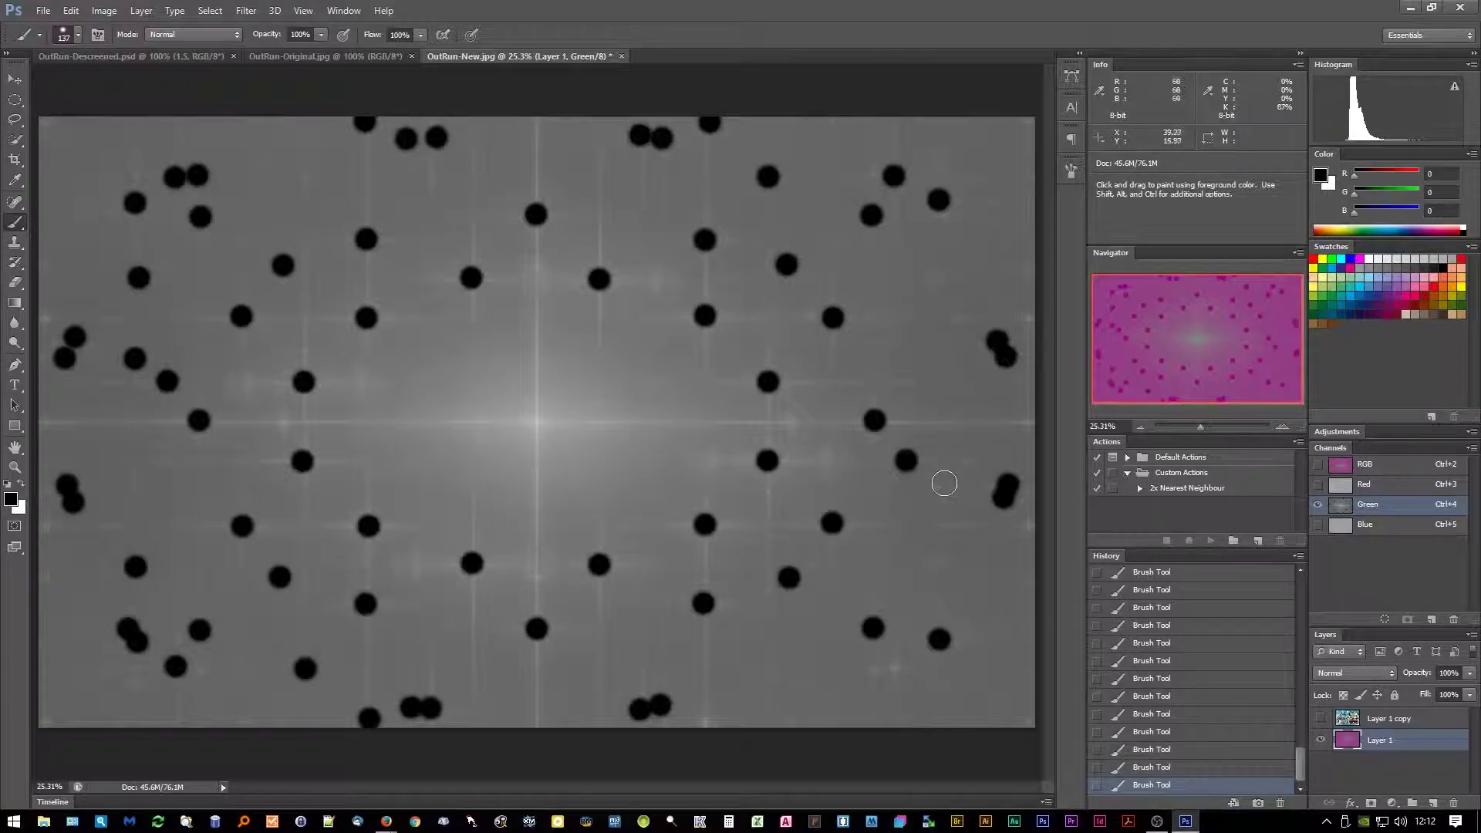
{"action": "left_click", "coordinate": [938, 485]}
{"action": "left_click", "coordinate": [935, 568]}
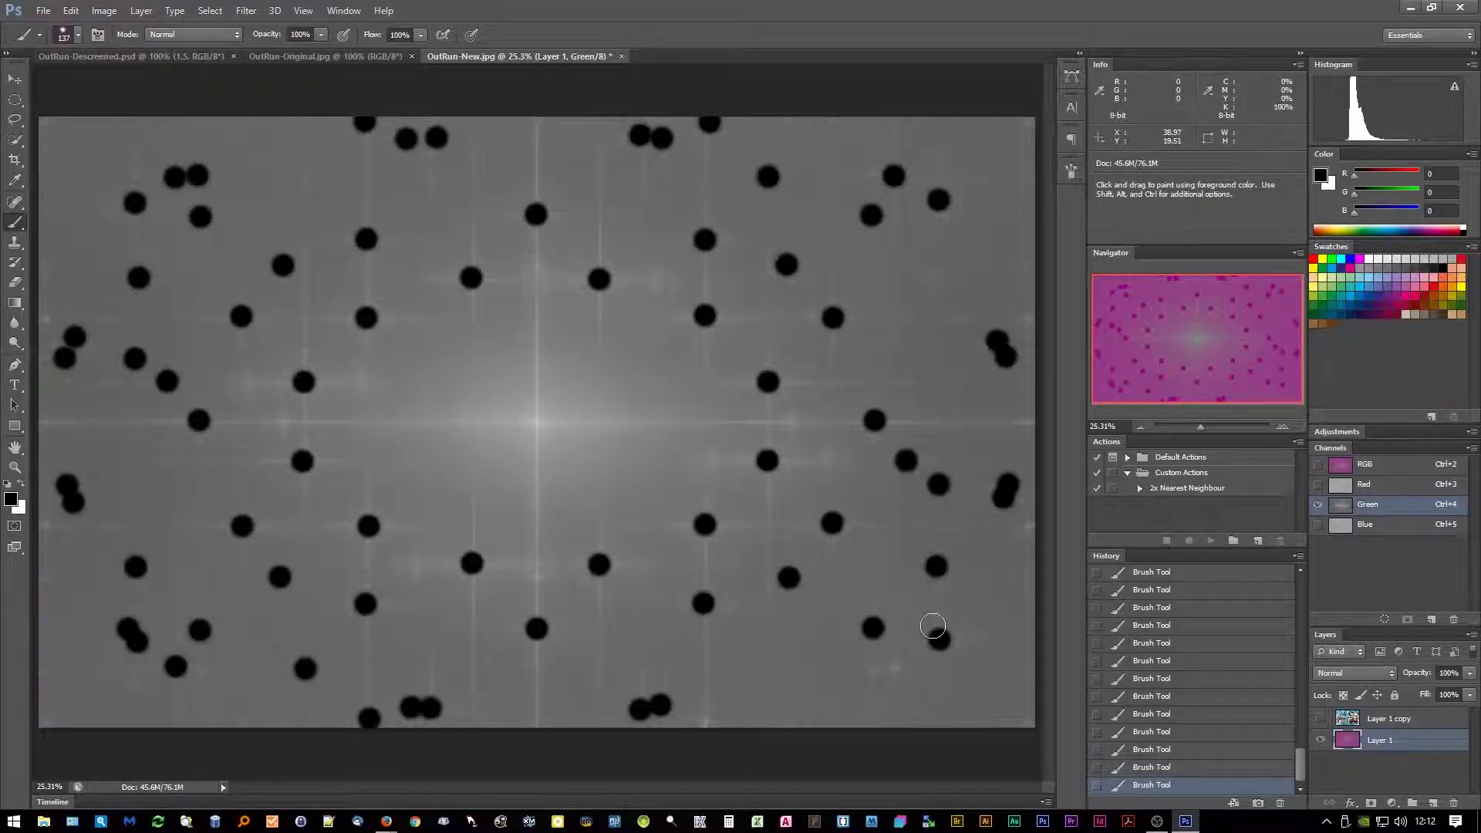
{"action": "left_click", "coordinate": [903, 671]}
{"action": "left_click", "coordinate": [877, 669]}
{"action": "left_click", "coordinate": [705, 721]}
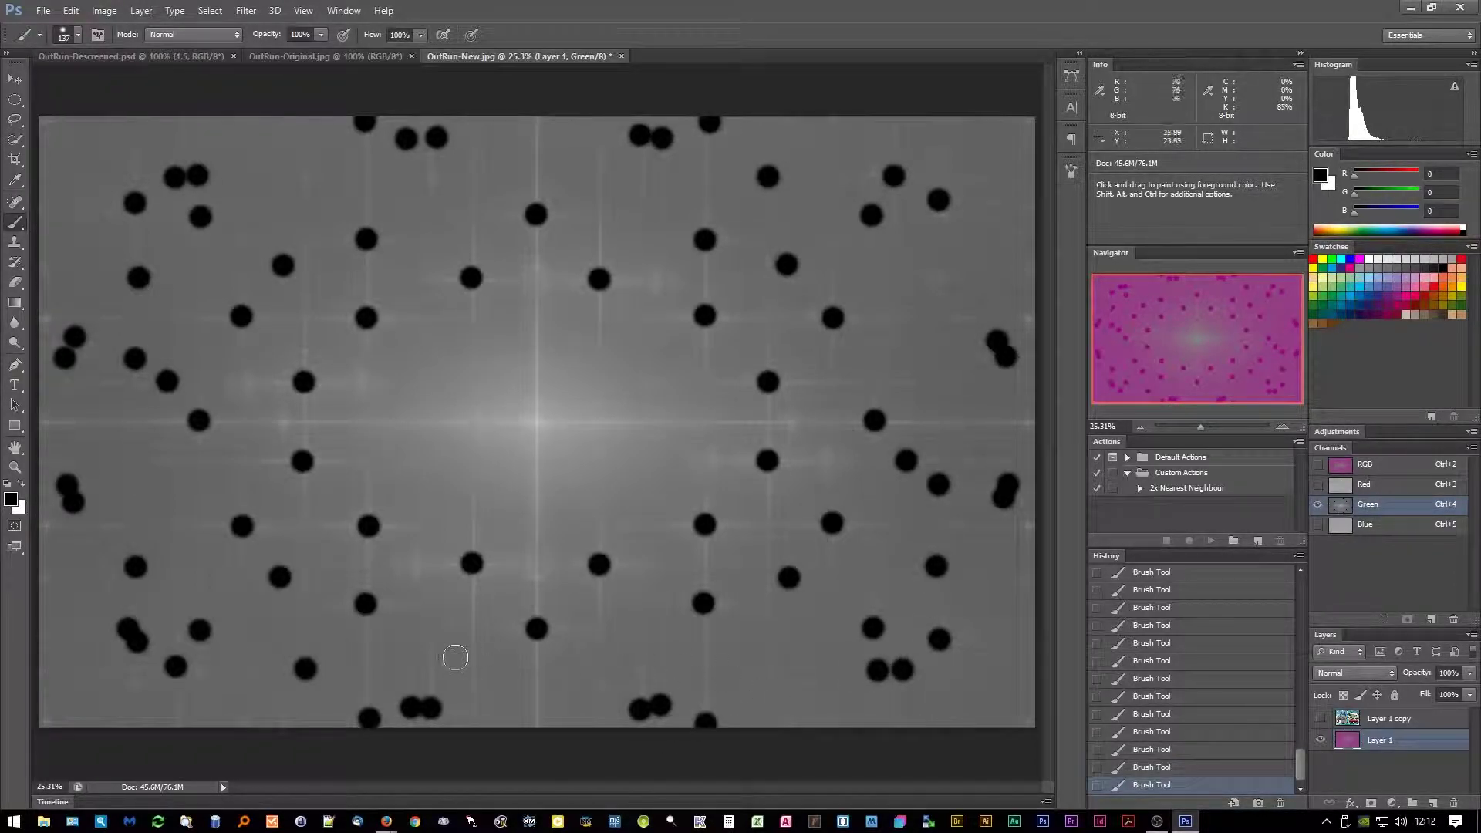
{"action": "left_click", "coordinate": [535, 266]}
{"action": "left_click", "coordinate": [535, 579]}
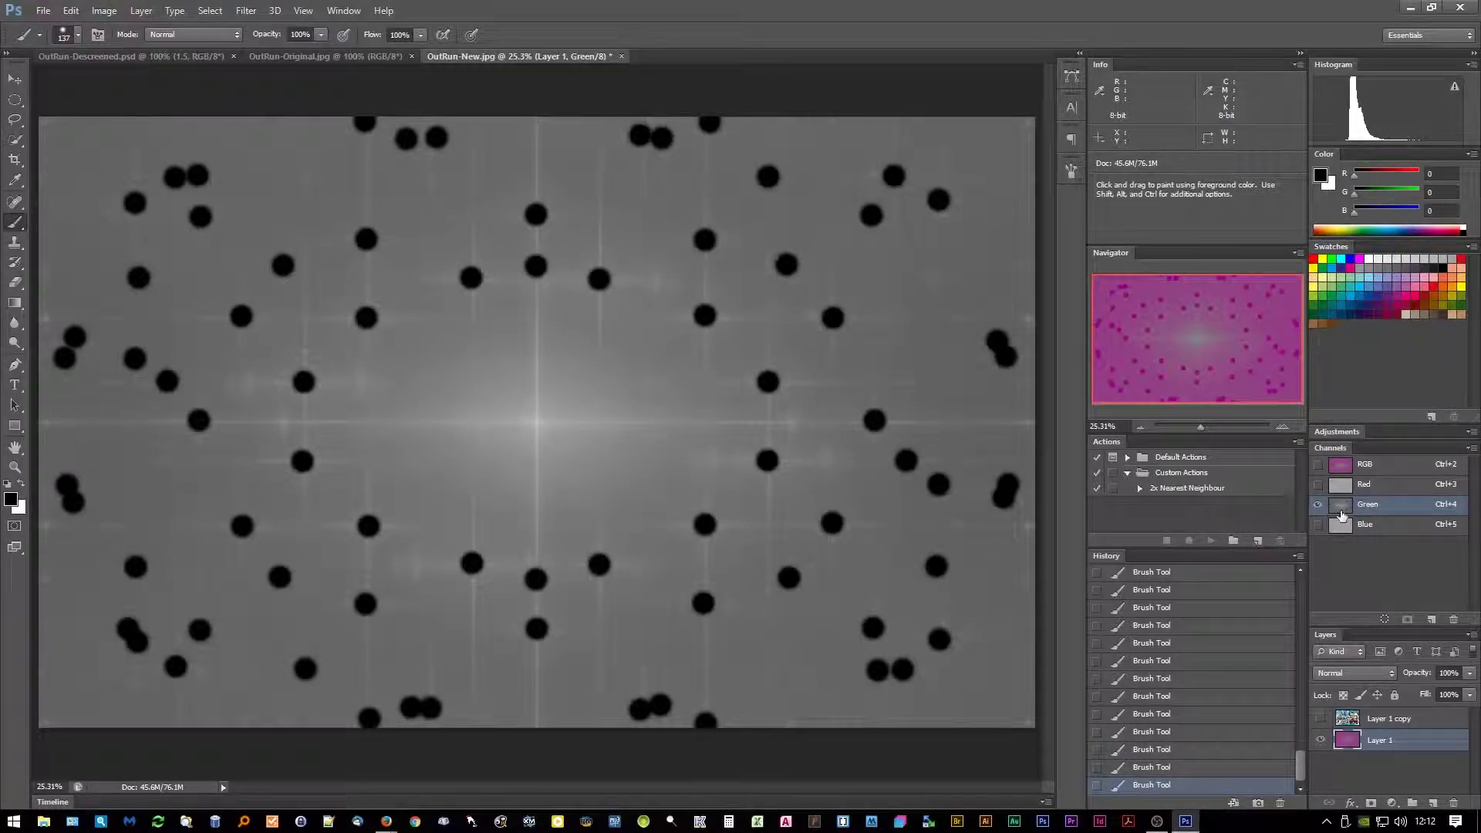
Check the composite, then black out two more Green-channel peaks left and right of centre.
{"action": "left_click", "coordinate": [1370, 468]}
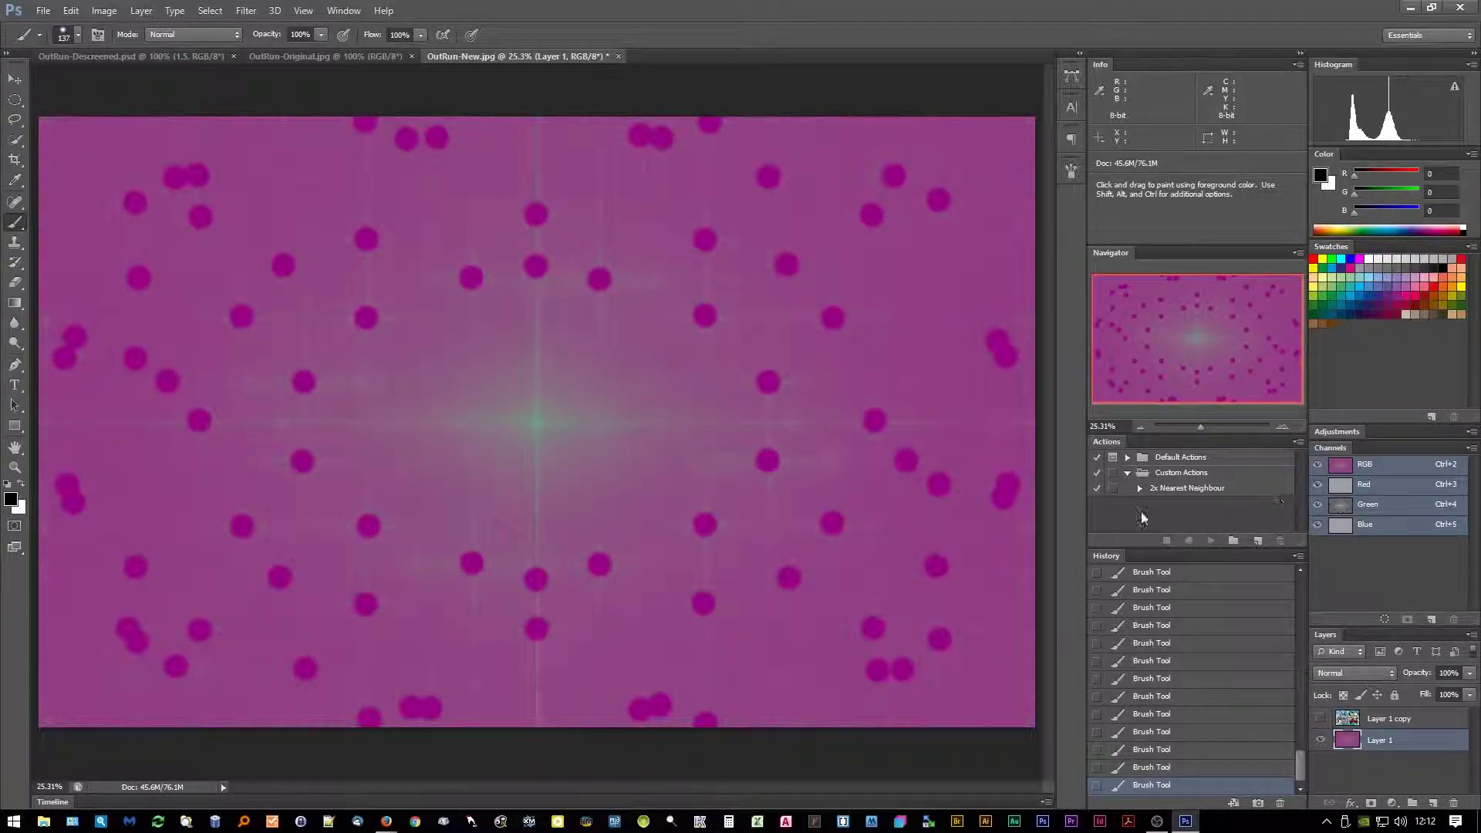
{"action": "left_click", "coordinate": [1368, 505]}
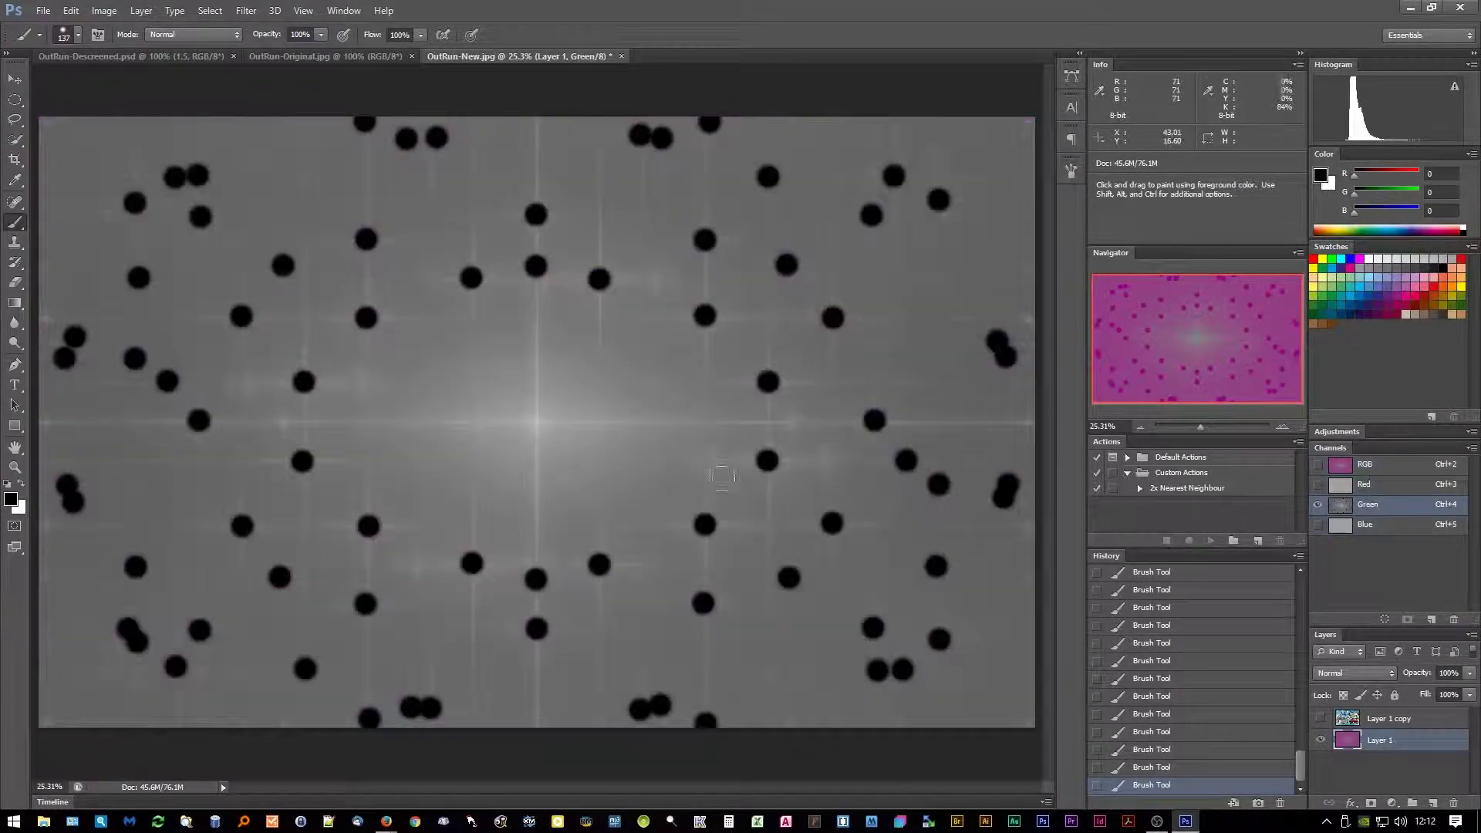
{"action": "left_click", "coordinate": [792, 420]}
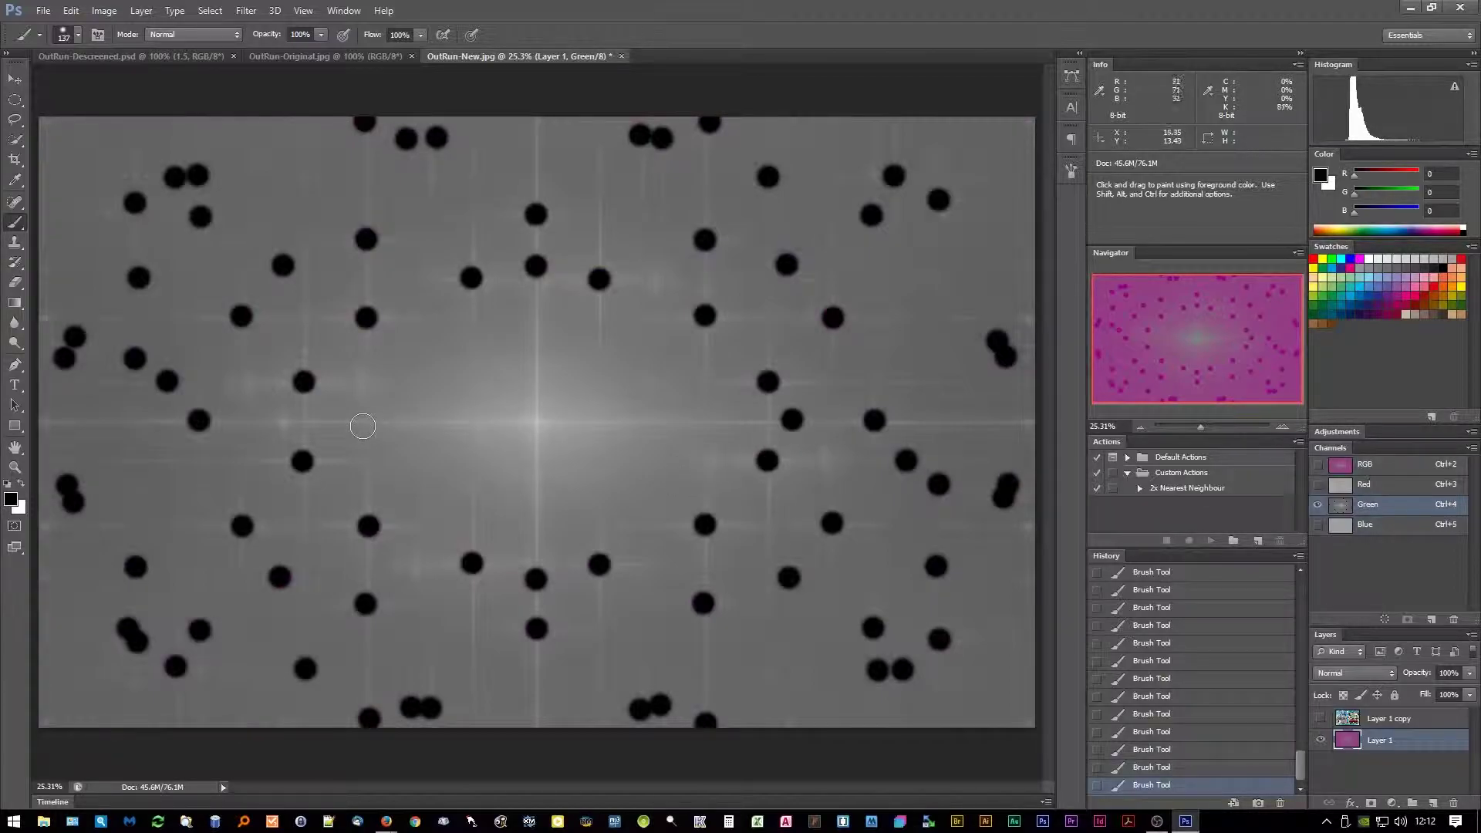
{"action": "left_click", "coordinate": [281, 421]}
{"action": "left_click", "coordinate": [1321, 467]}
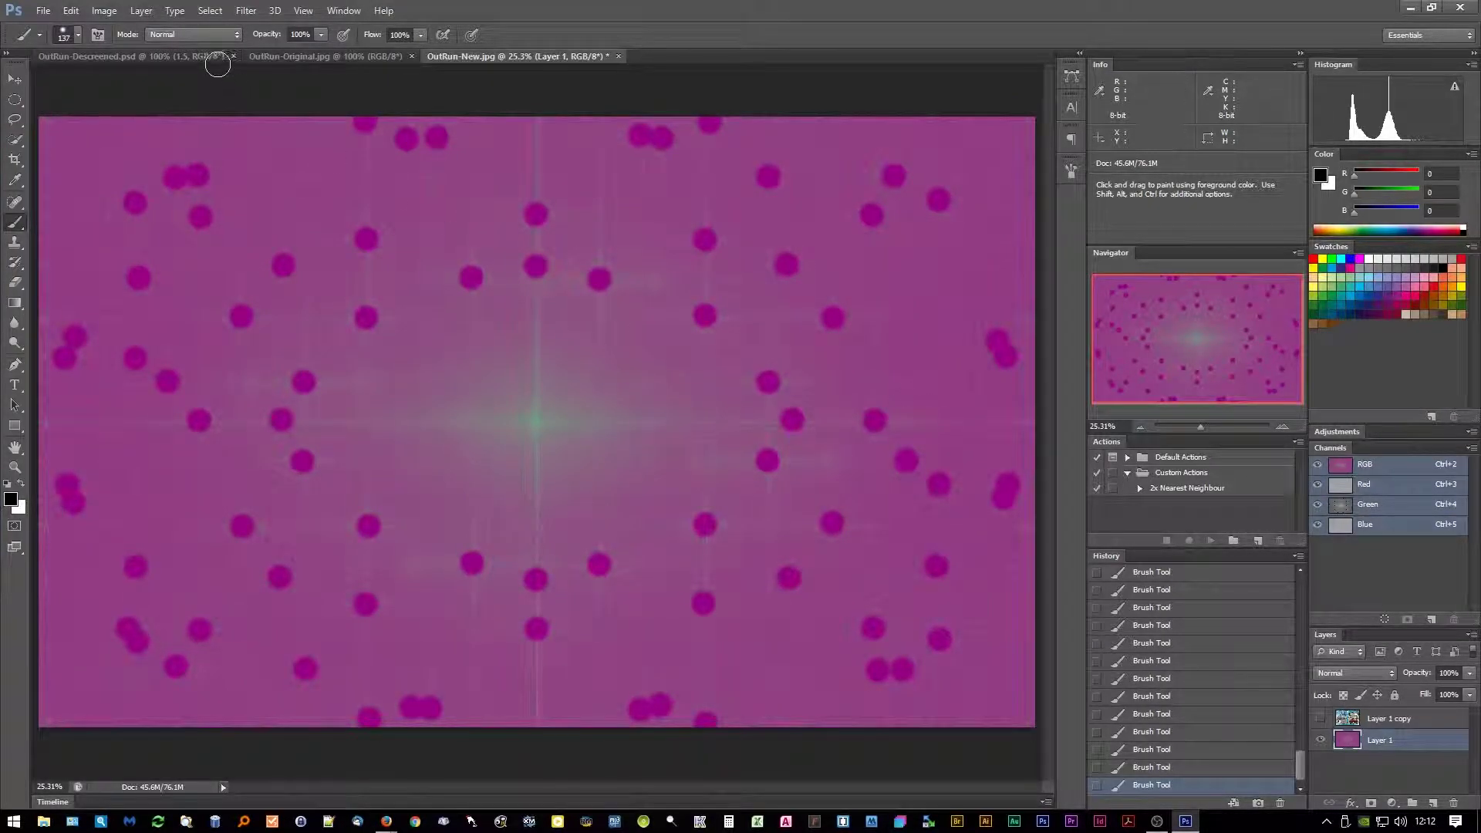
Apply the inverse FFT (IFFT) to Layer 1.
{"action": "left_click", "coordinate": [246, 10]}
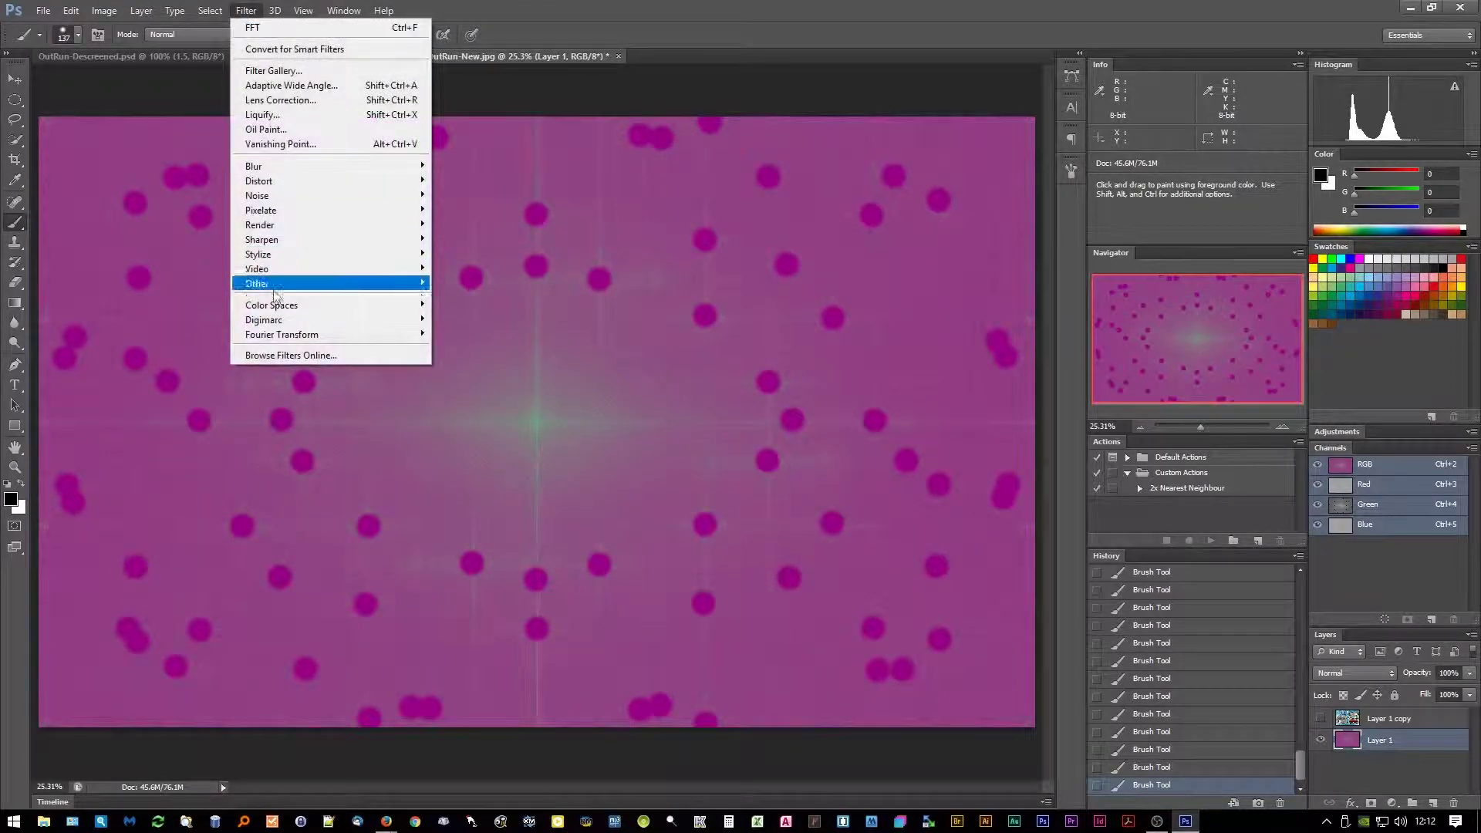
{"action": "mouse_move", "coordinate": [300, 336]}
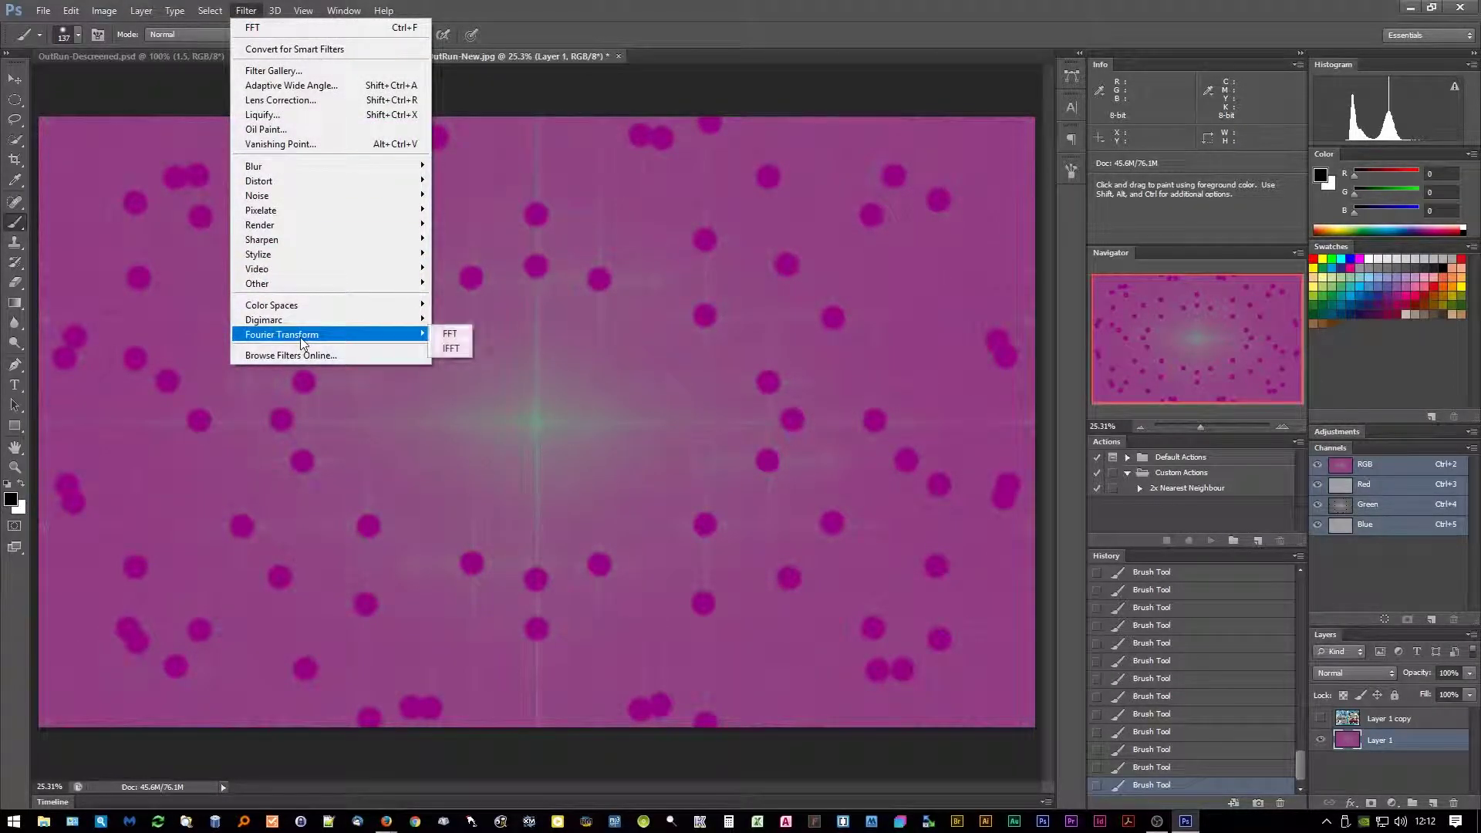
{"action": "left_click", "coordinate": [454, 348]}
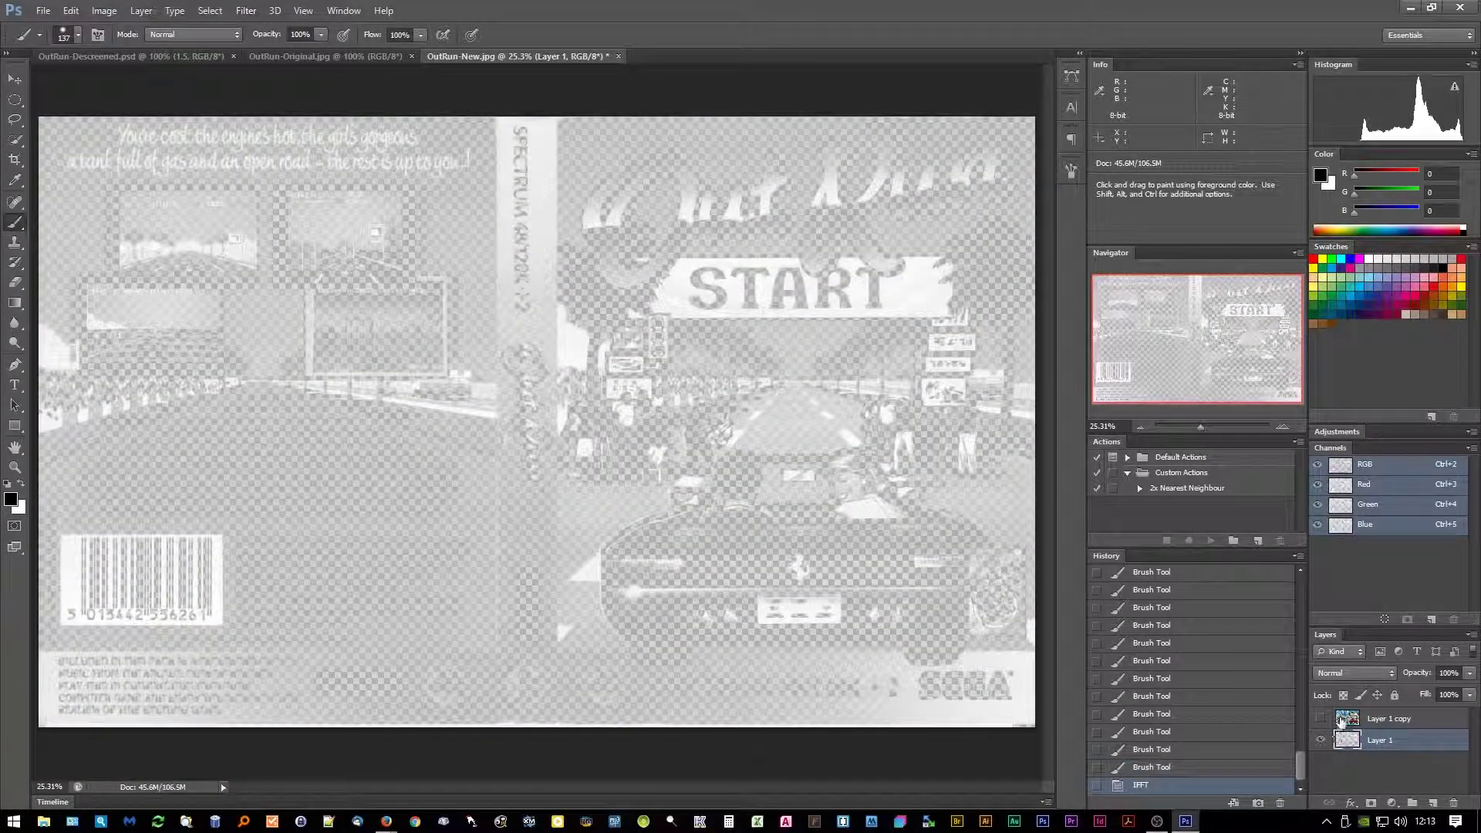
Make Layer 1 copy visible and set its blend mode to Color.
{"action": "left_click", "coordinate": [1341, 720]}
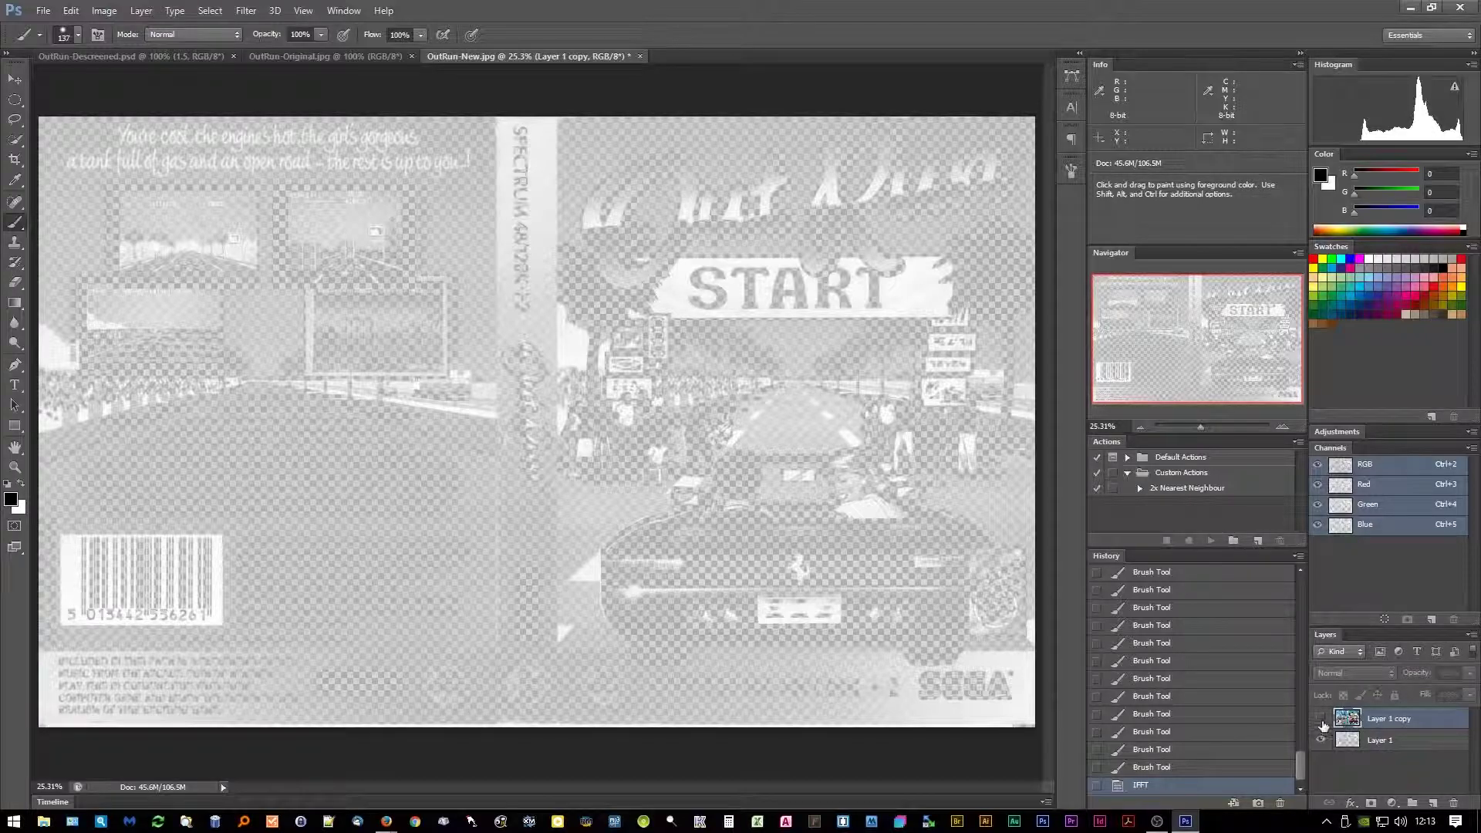
{"action": "left_click", "coordinate": [1322, 719]}
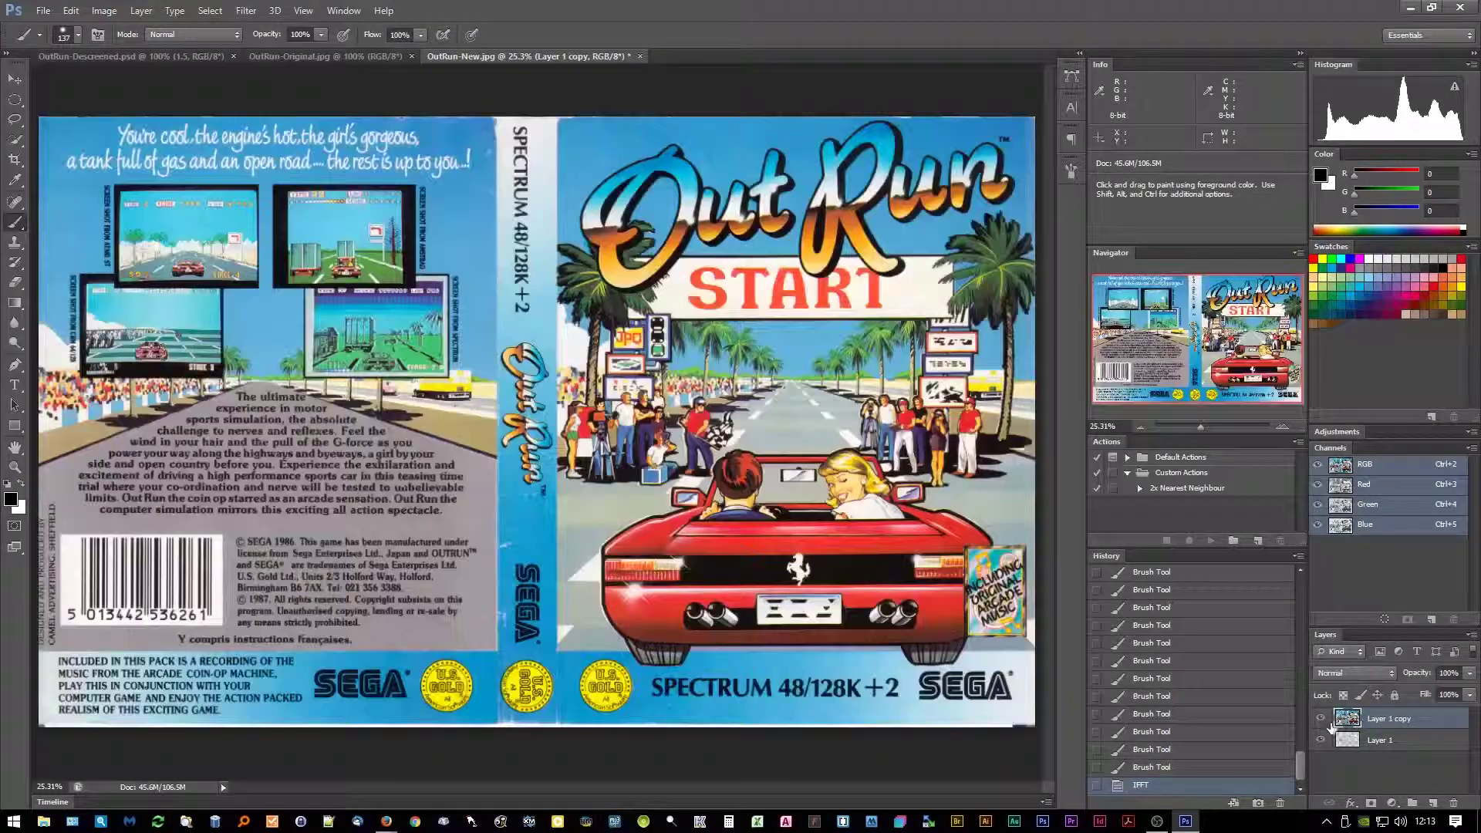
{"action": "left_click", "coordinate": [1353, 670]}
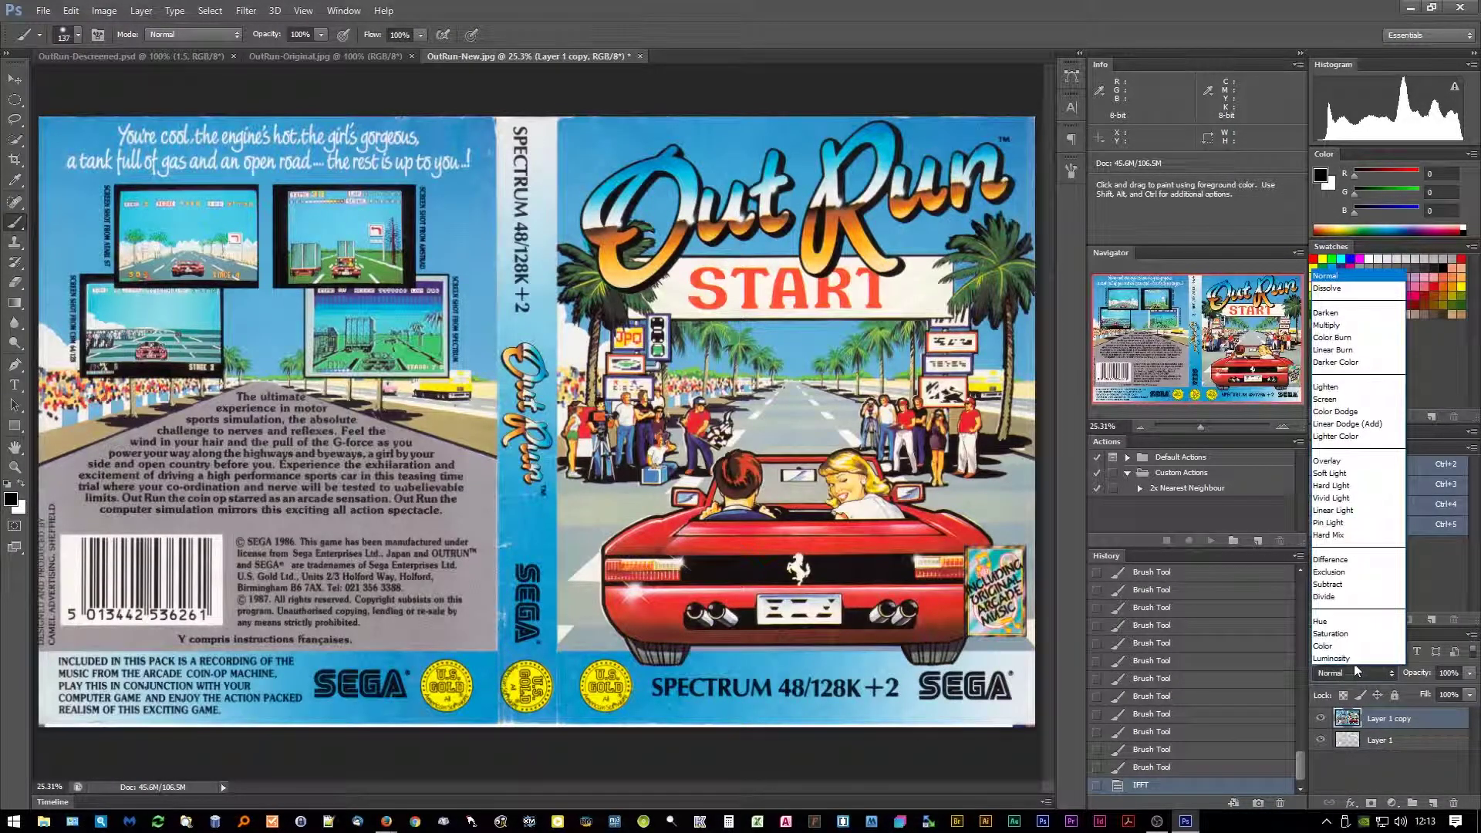
{"action": "left_click", "coordinate": [1324, 647]}
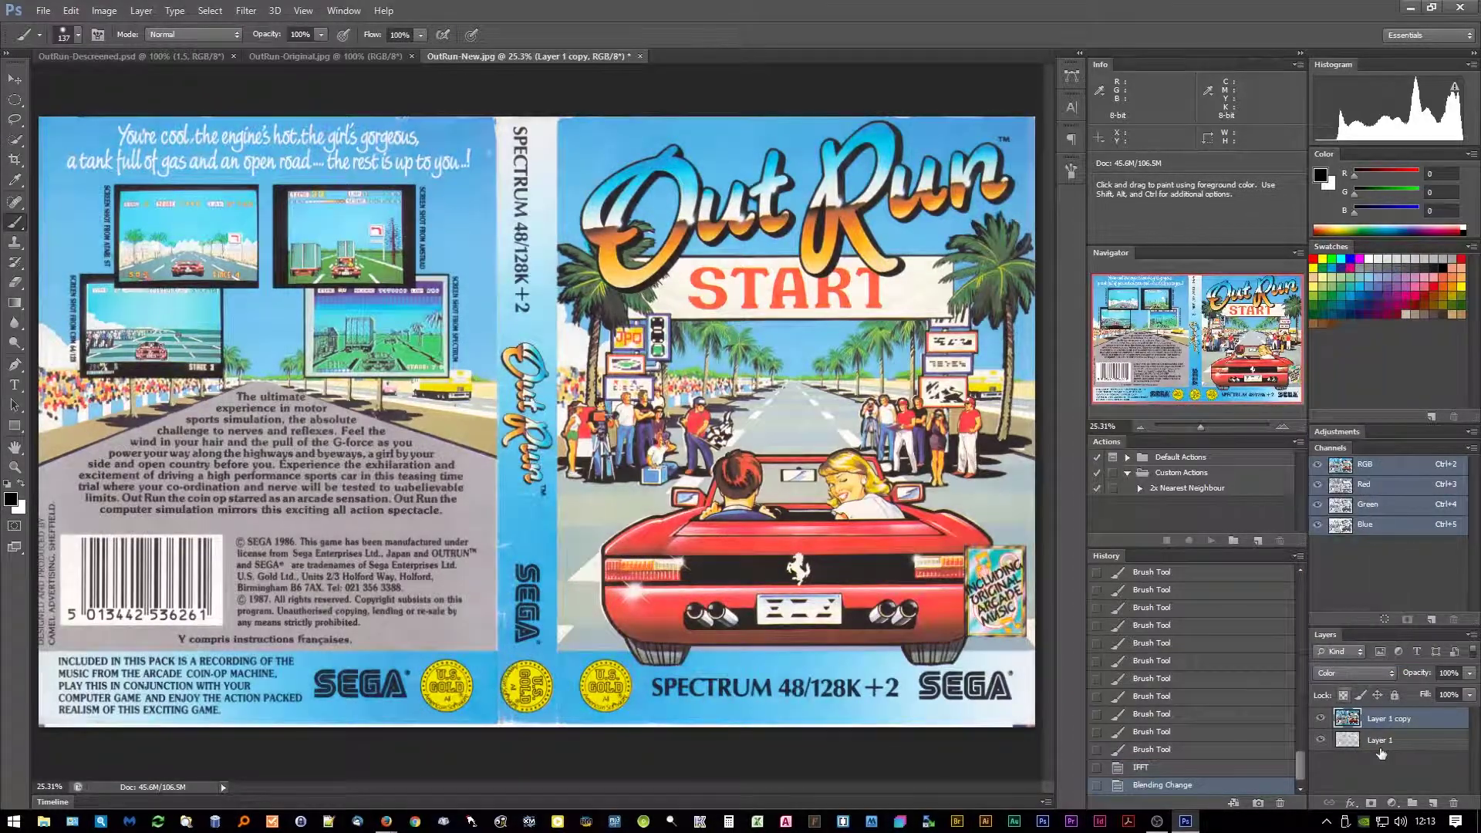
Apply a Gaussian Blur with a 1.25 px radius to Layer 1 copy.
{"action": "left_click", "coordinate": [247, 11]}
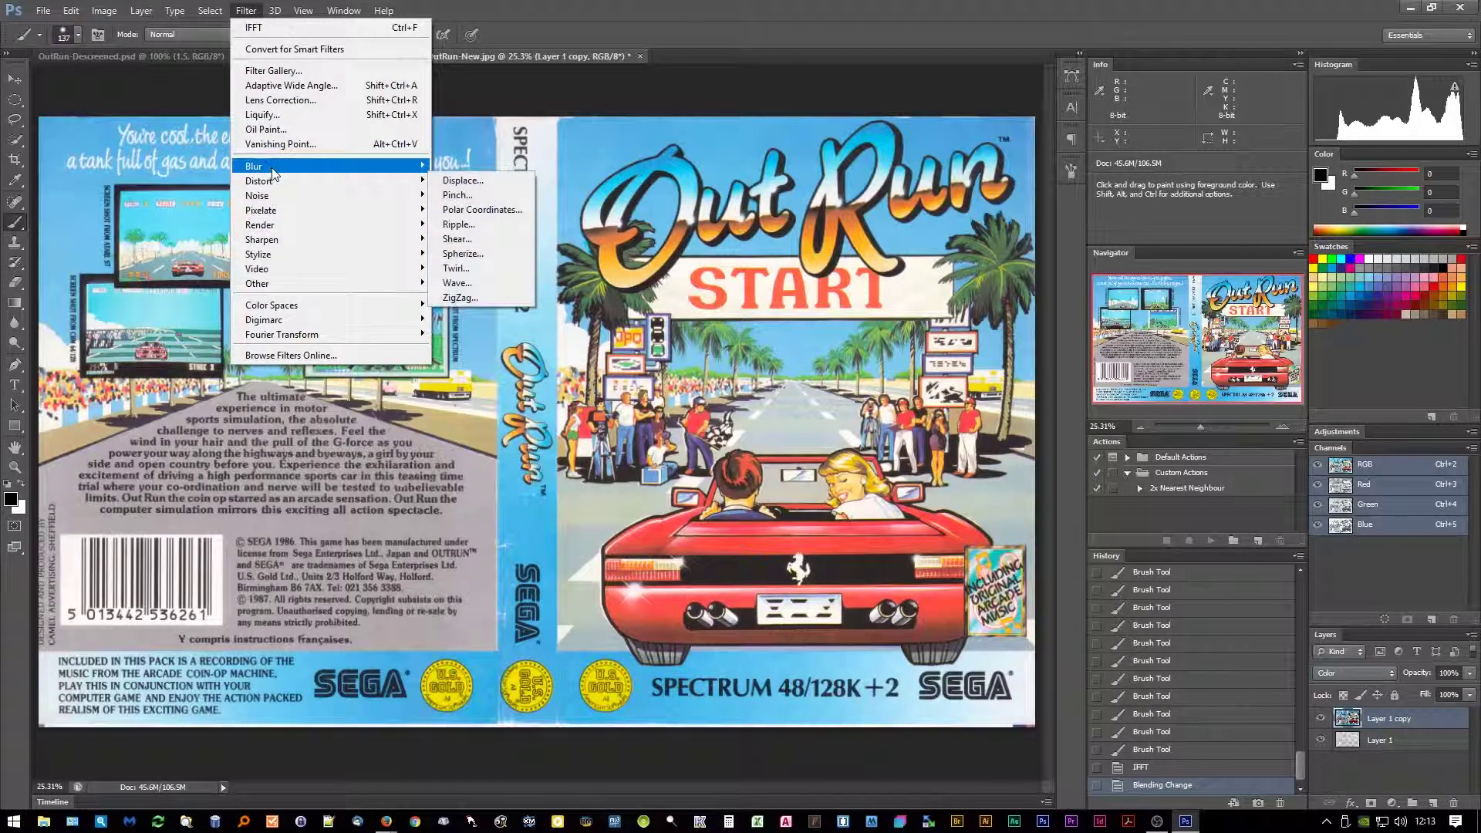
{"action": "mouse_move", "coordinate": [408, 179]}
{"action": "mouse_move", "coordinate": [255, 166]}
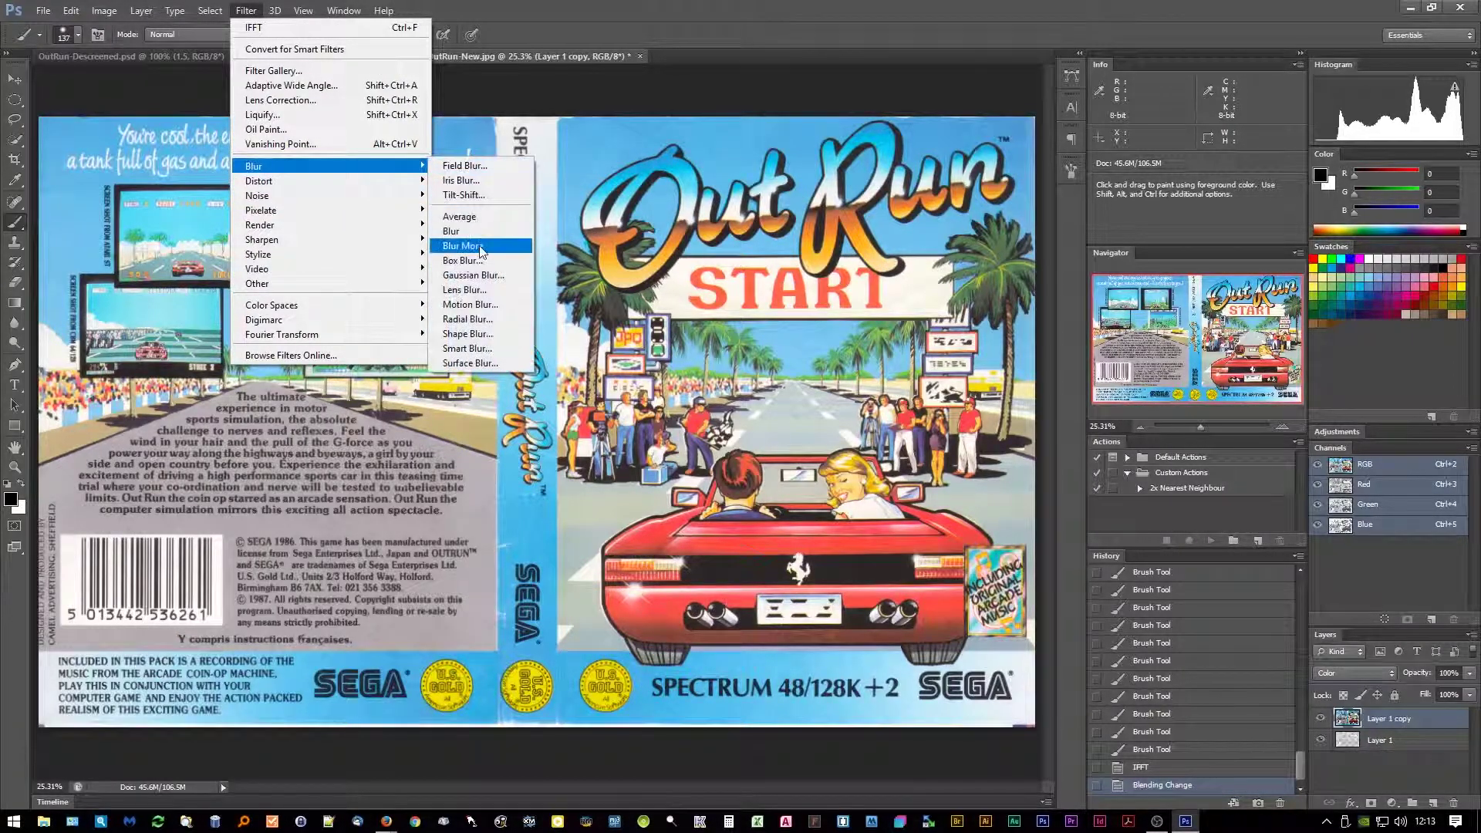
{"action": "left_click", "coordinate": [466, 280]}
{"action": "left_click_drag", "start_coordinate": [1218, 302], "coordinate": [1216, 362]}
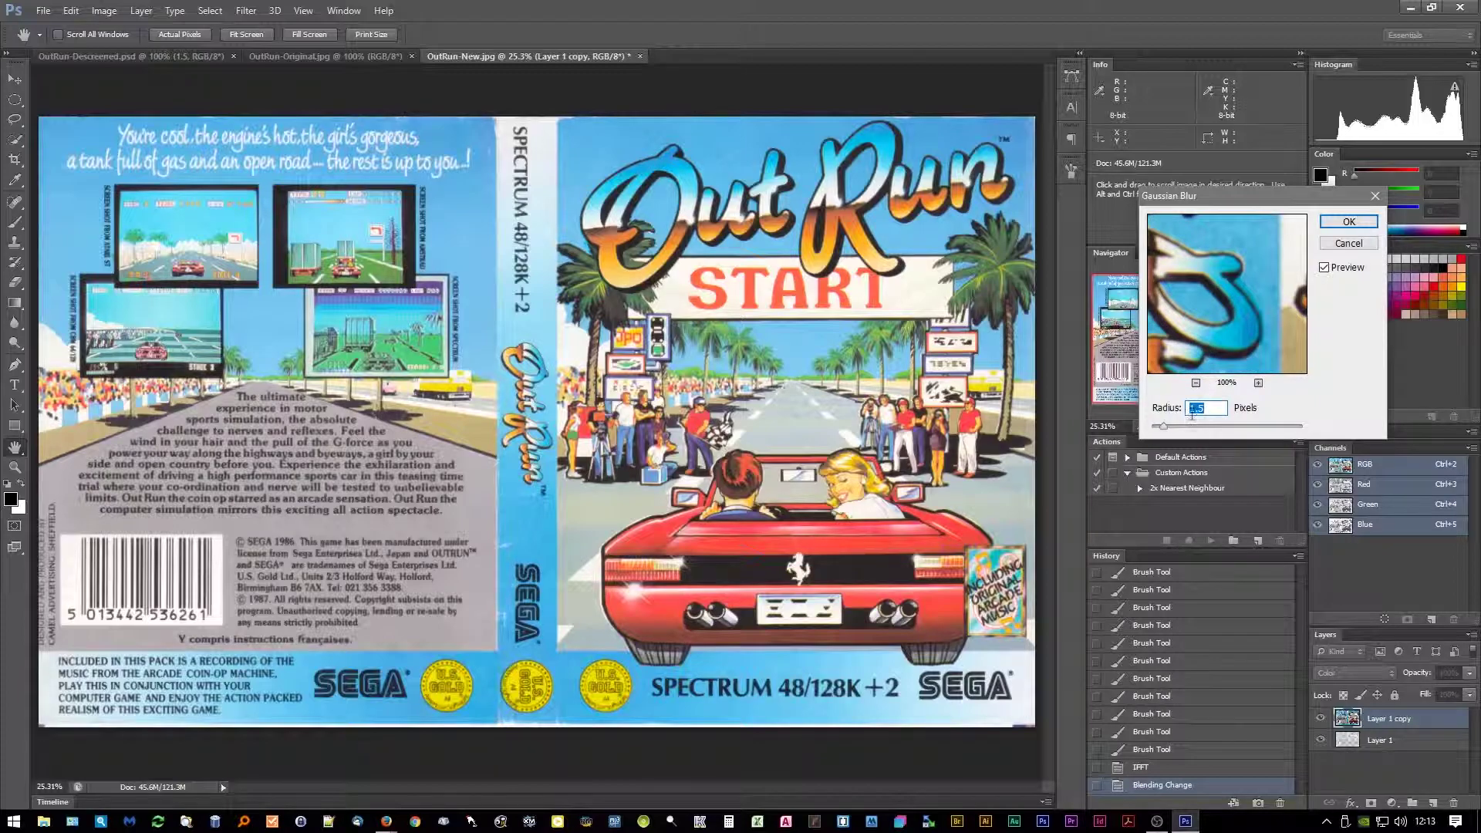
{"action": "type", "text": "1.25"}
{"action": "left_click_drag", "start_coordinate": [1212, 409], "coordinate": [1198, 409]}
{"action": "left_click", "coordinate": [1348, 221]}
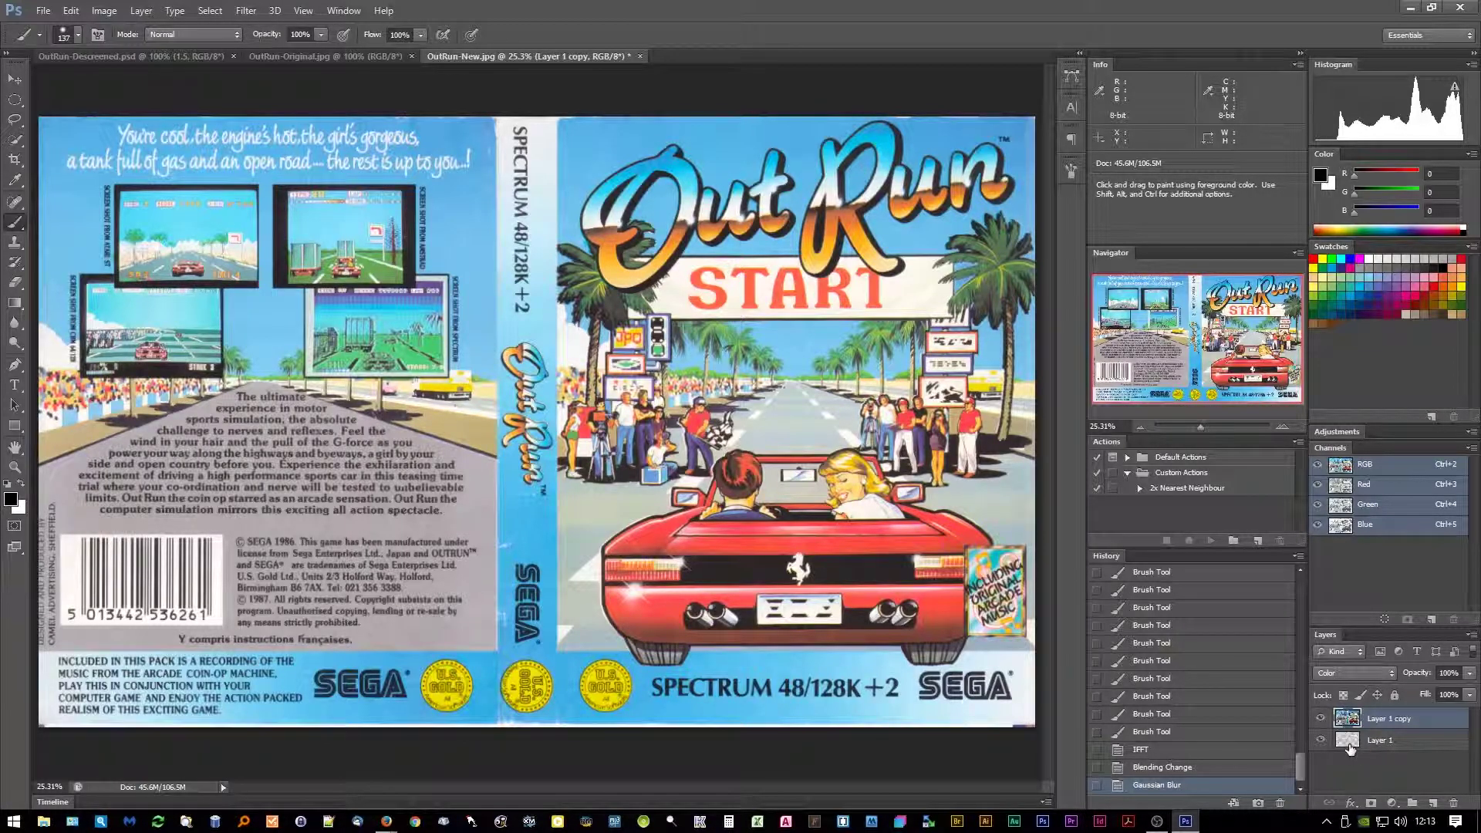
{"action": "key", "text": "ctrl+plus"}
{"action": "key", "text": "ctrl+plus"}
{"action": "key", "text": "ctrl+plus"}
{"action": "left_click_drag", "start_coordinate": [1126, 359], "coordinate": [1115, 356]}
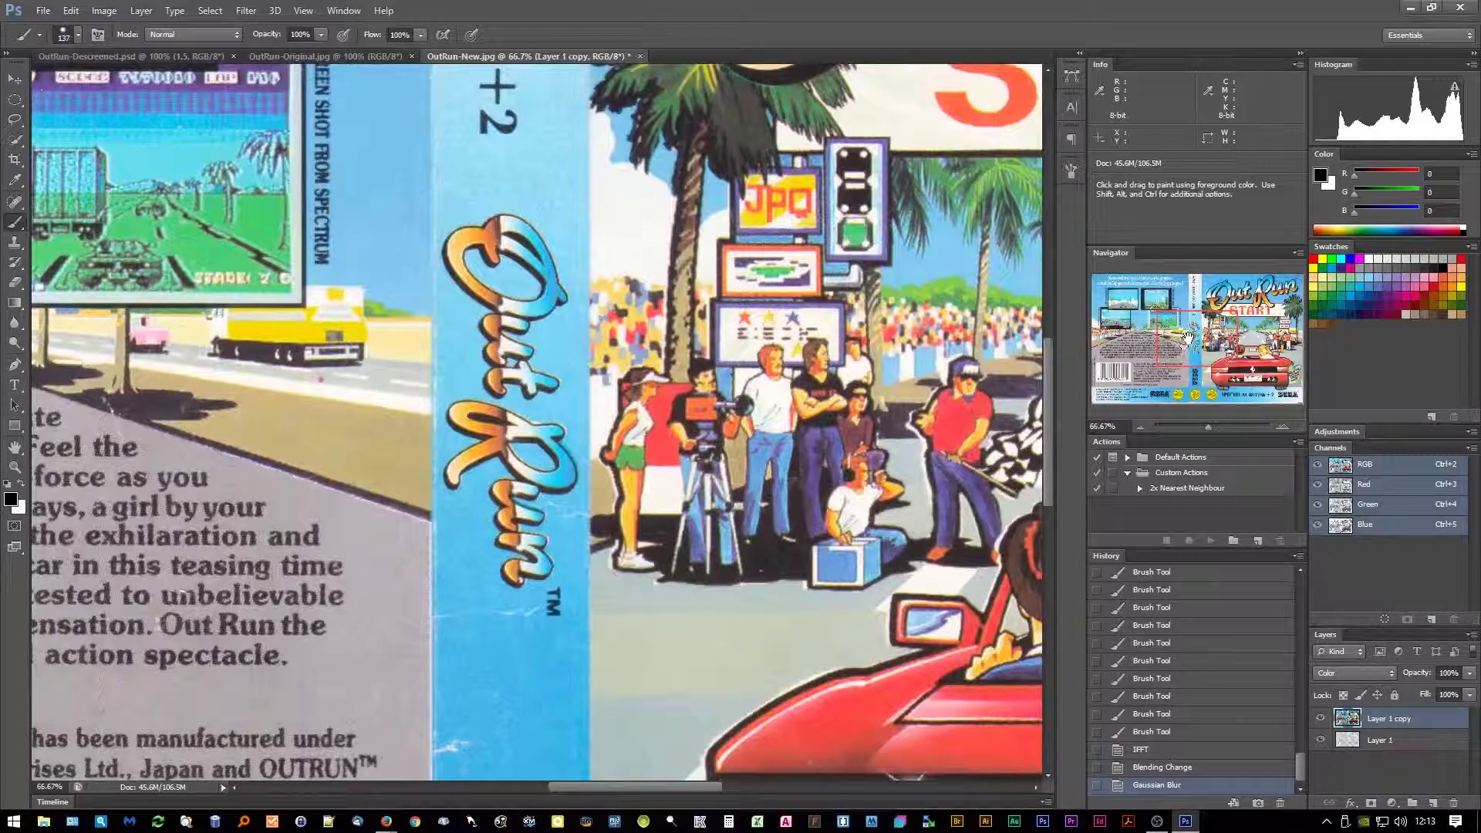
{"action": "key", "text": "ctrl+plus"}
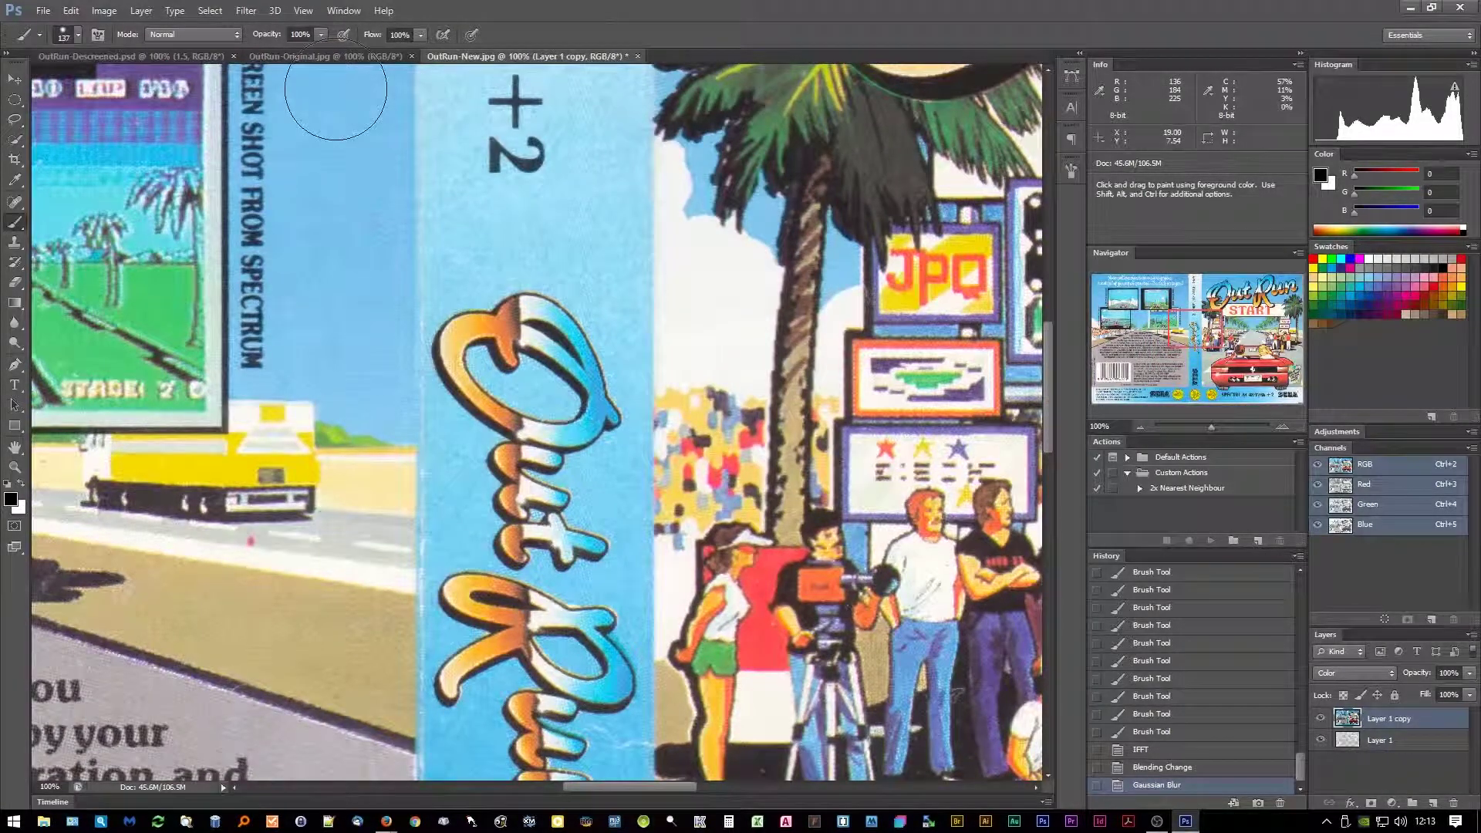
{"action": "left_click", "coordinate": [317, 59]}
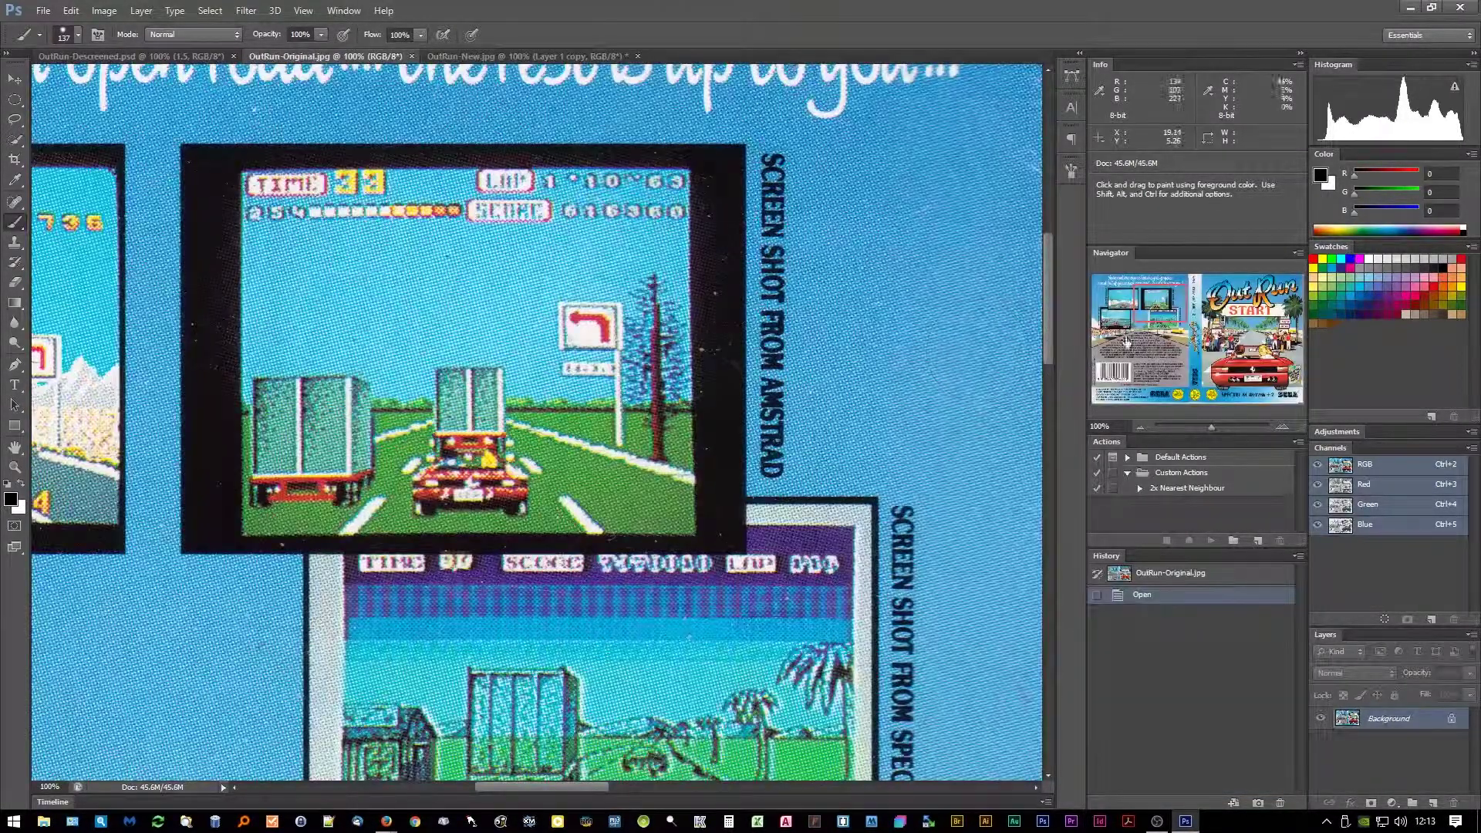
{"action": "left_click_drag", "start_coordinate": [1164, 307], "coordinate": [1201, 323]}
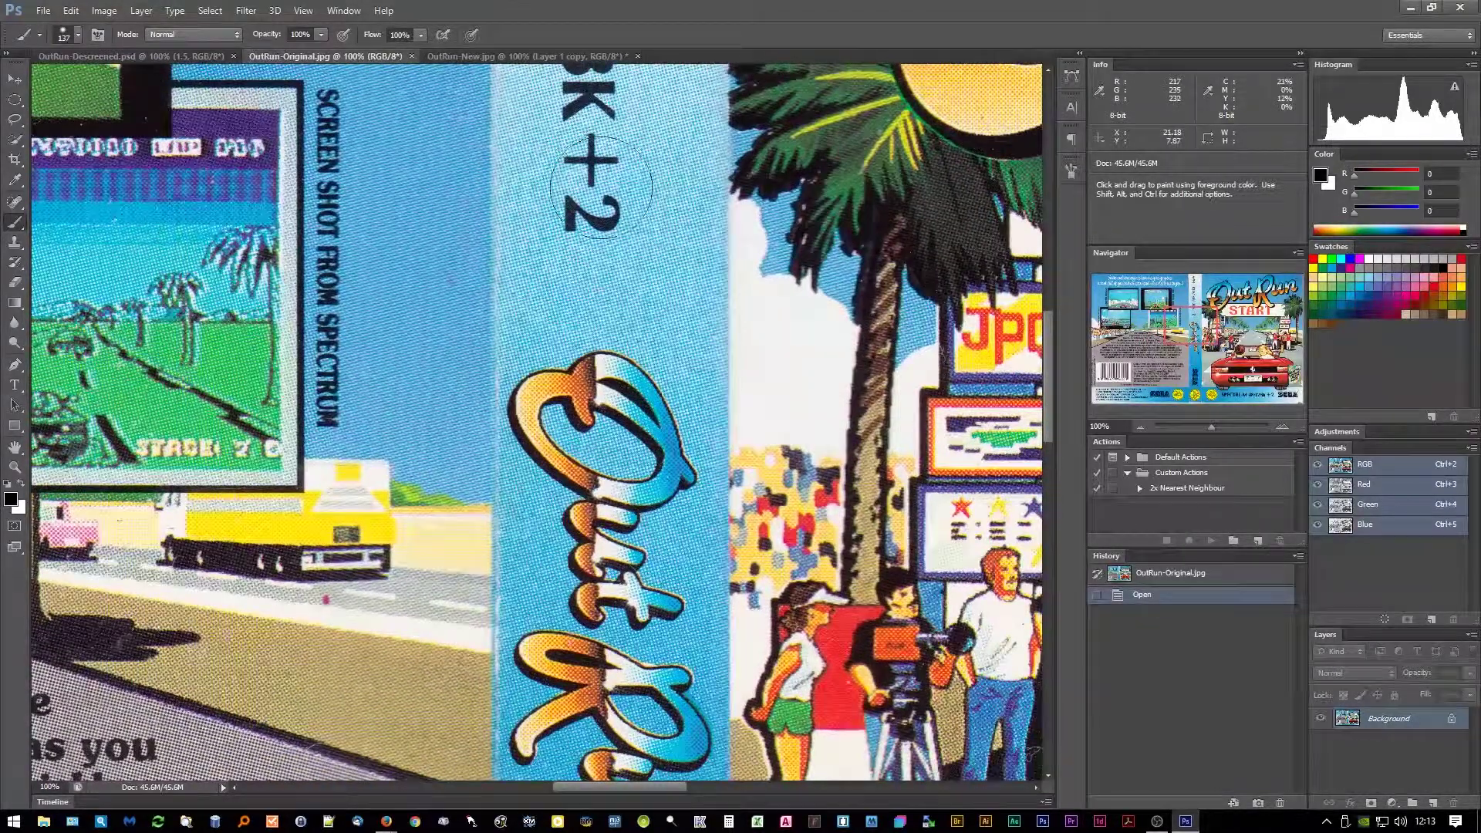
{"action": "left_click", "coordinate": [471, 55]}
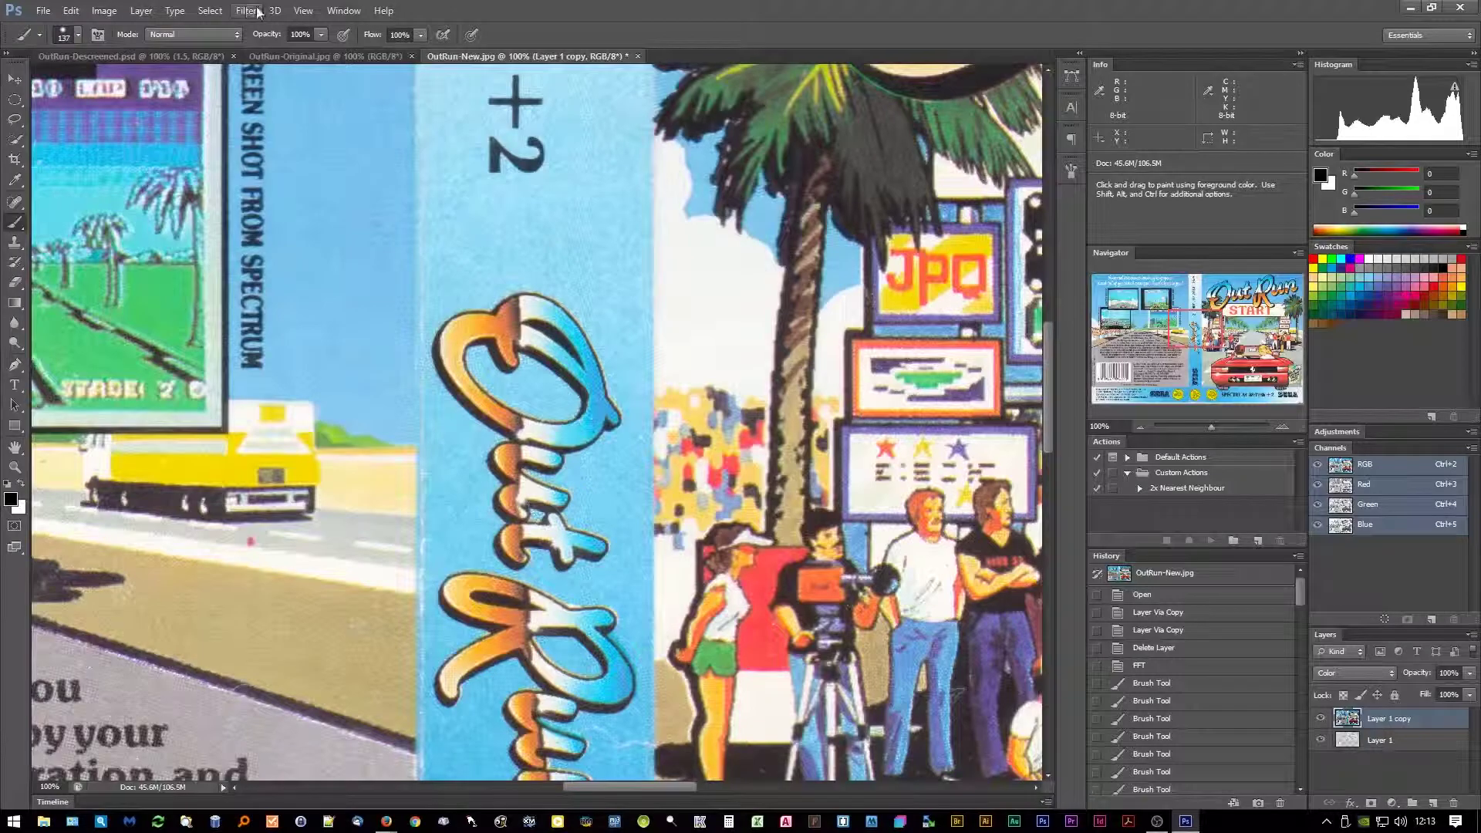
{"action": "left_click", "coordinate": [344, 10]}
{"action": "mouse_move", "coordinate": [383, 31]}
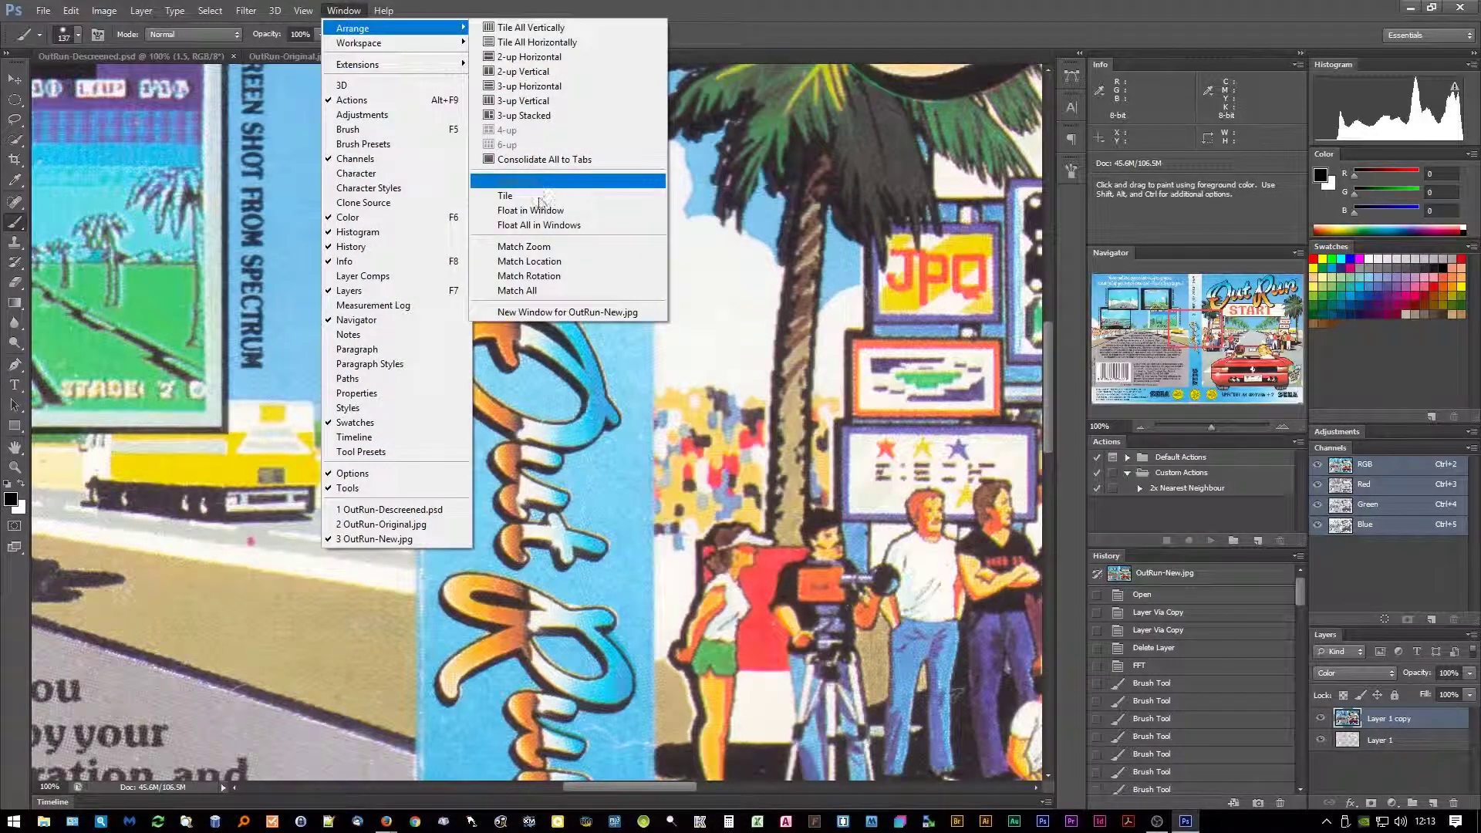
{"action": "left_click", "coordinate": [525, 290]}
{"action": "left_click", "coordinate": [373, 54]}
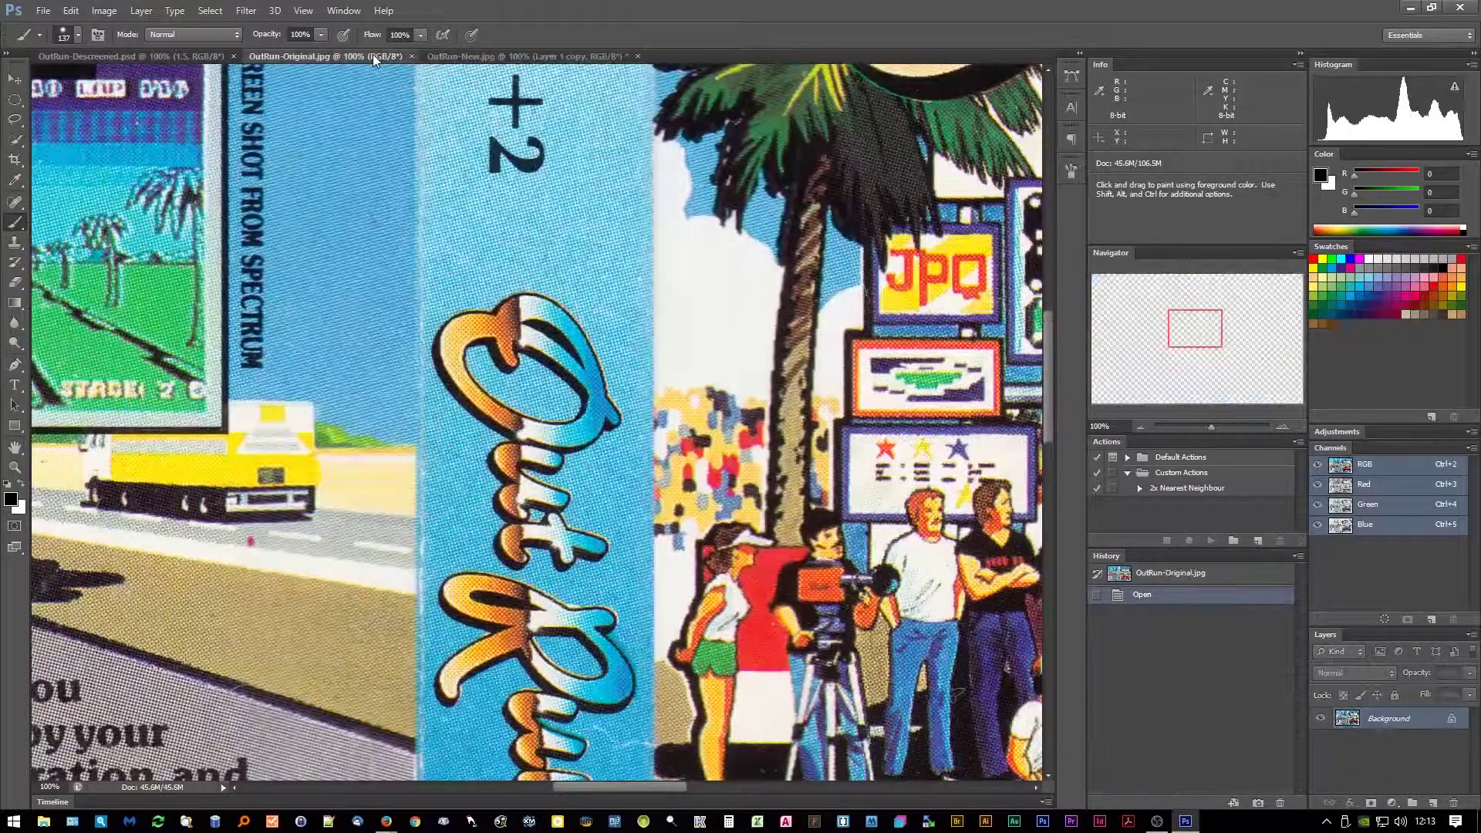
{"action": "left_click", "coordinate": [481, 54]}
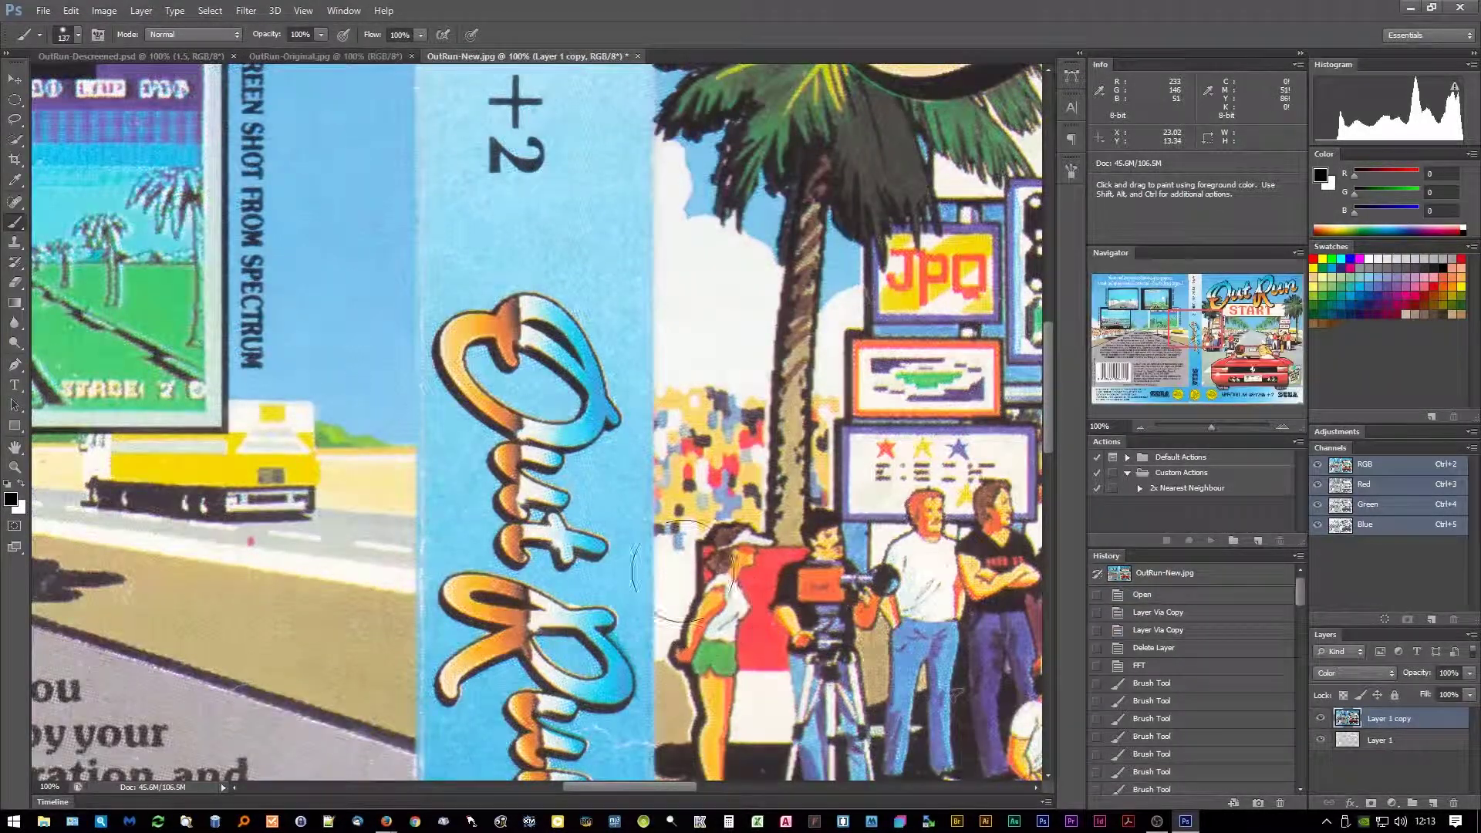
{"action": "left_click", "coordinate": [369, 57]}
{"action": "left_click", "coordinate": [474, 56]}
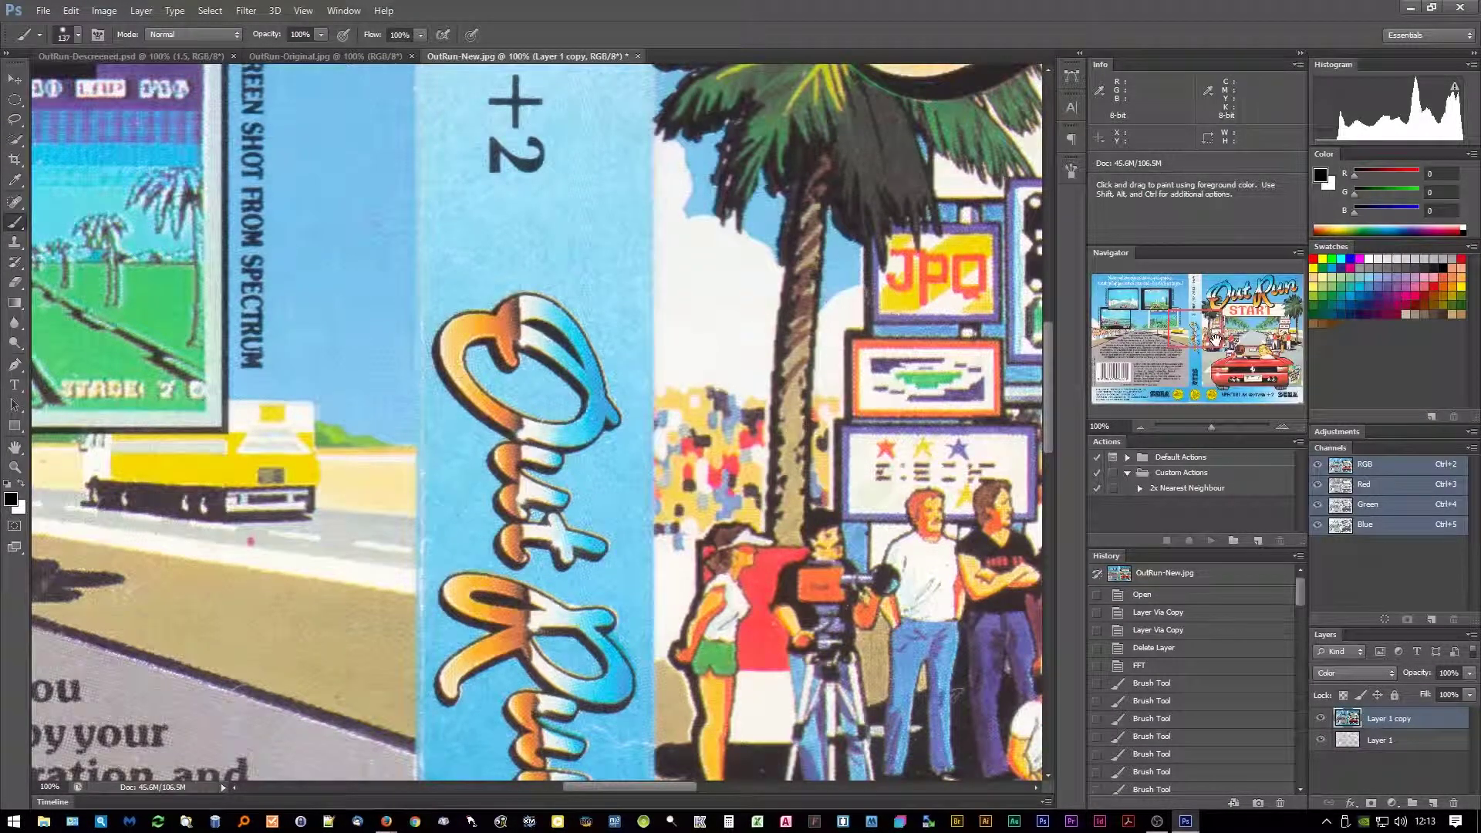
{"action": "left_click_drag", "start_coordinate": [1215, 340], "coordinate": [1222, 348]}
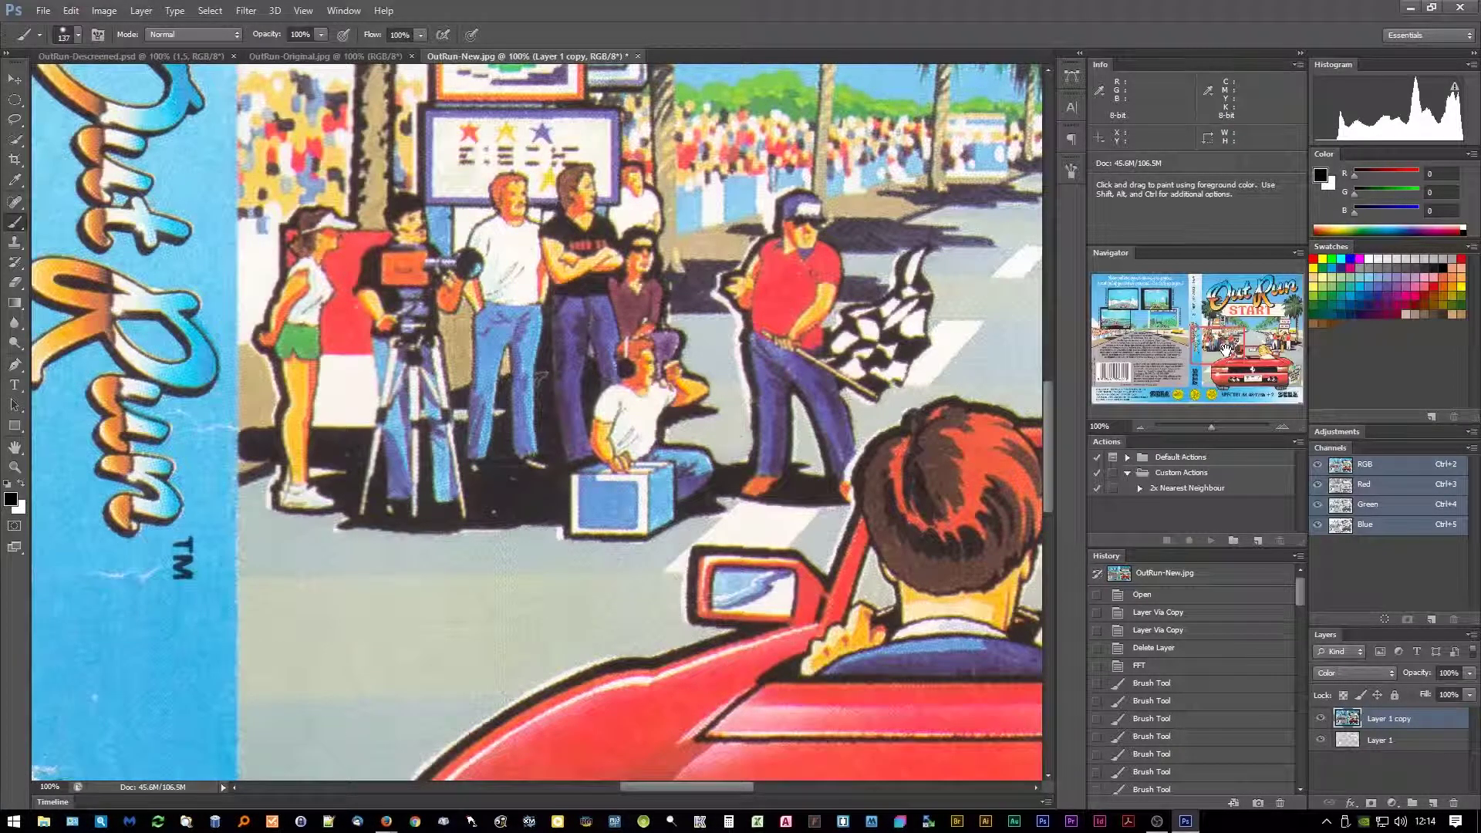
{"action": "key", "text": "ctrl+0"}
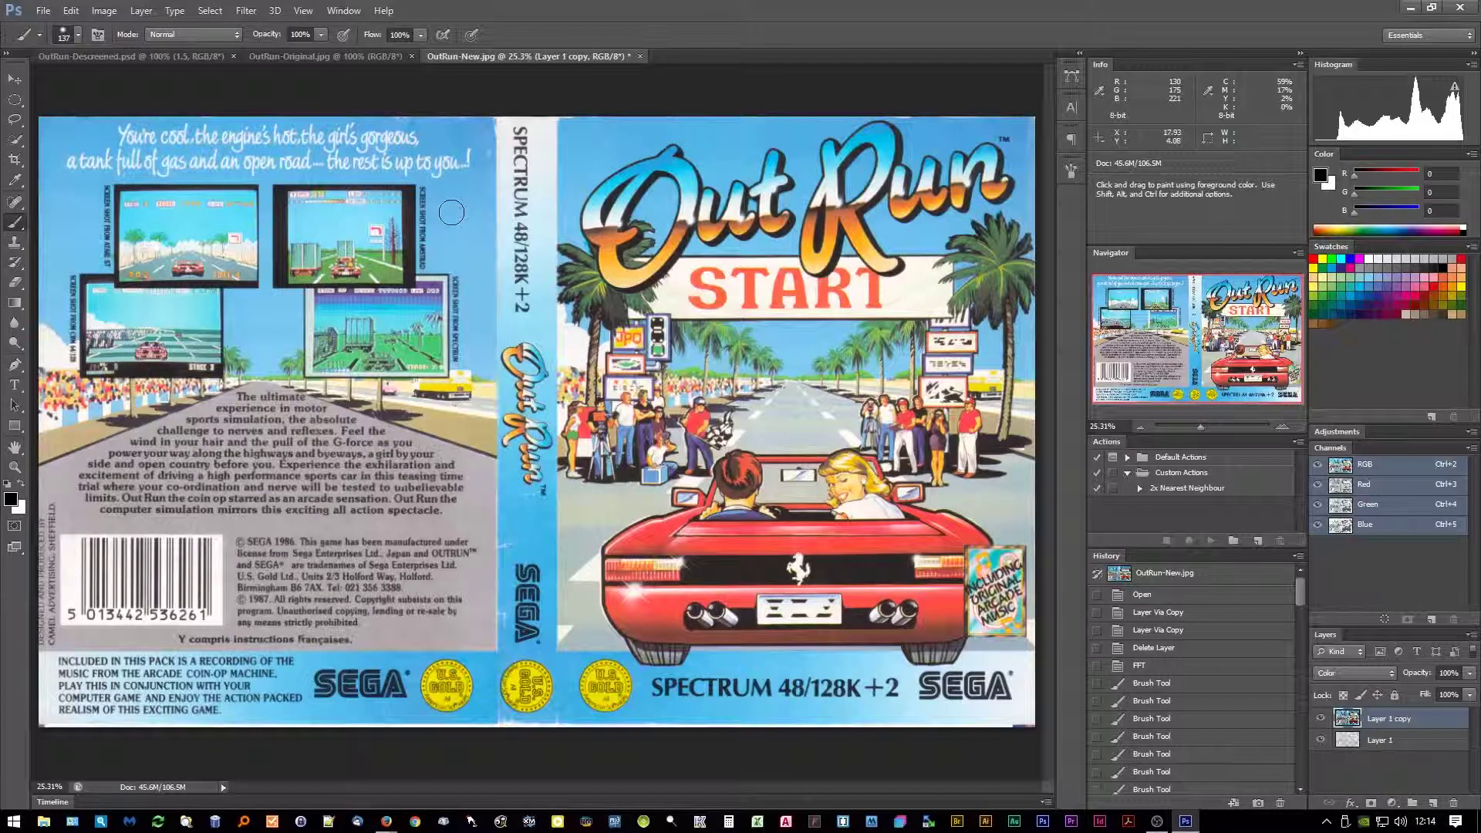
Compare the original scan with the descreened document, zooming in, then fitting to view.
{"action": "left_click", "coordinate": [313, 56]}
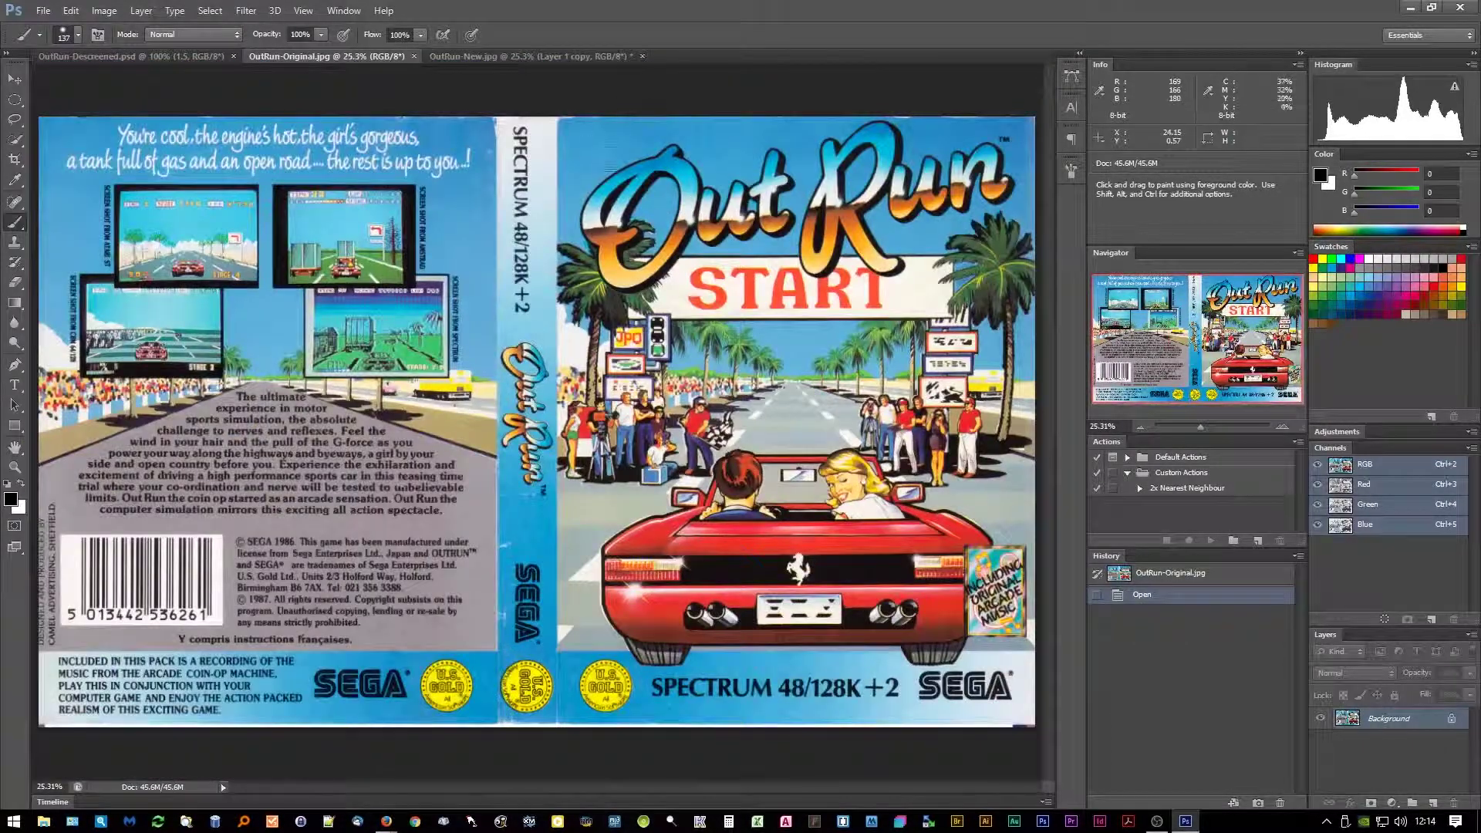
{"action": "left_click", "coordinate": [476, 54]}
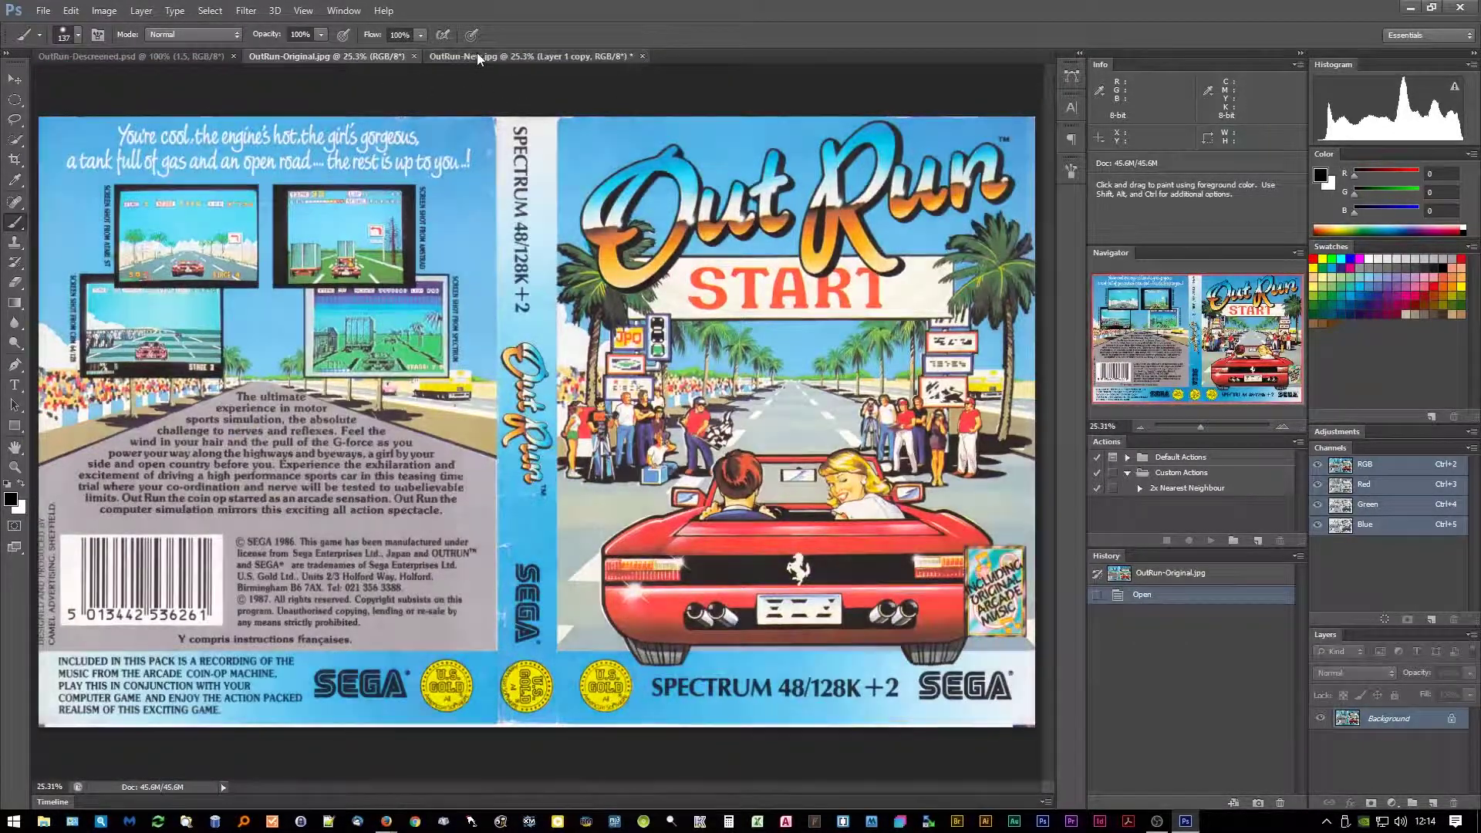
{"action": "left_click", "coordinate": [348, 57]}
{"action": "key", "text": "ctrl+plus"}
{"action": "key", "text": "ctrl+plus"}
{"action": "key", "text": "ctrl+plus"}
{"action": "key", "text": "ctrl+plus"}
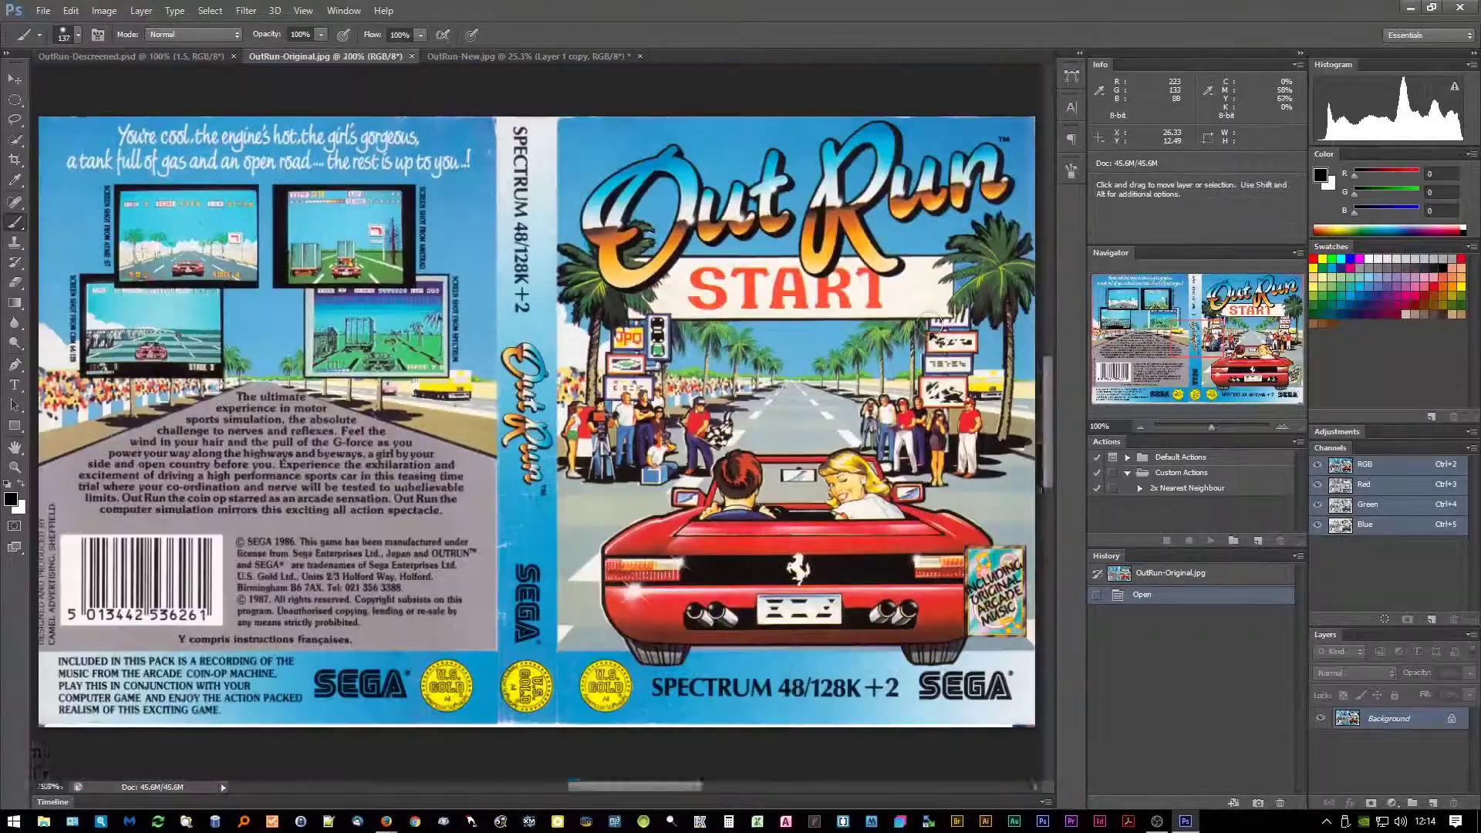
{"action": "key", "text": "ctrl+0"}
{"action": "left_click", "coordinate": [495, 57]}
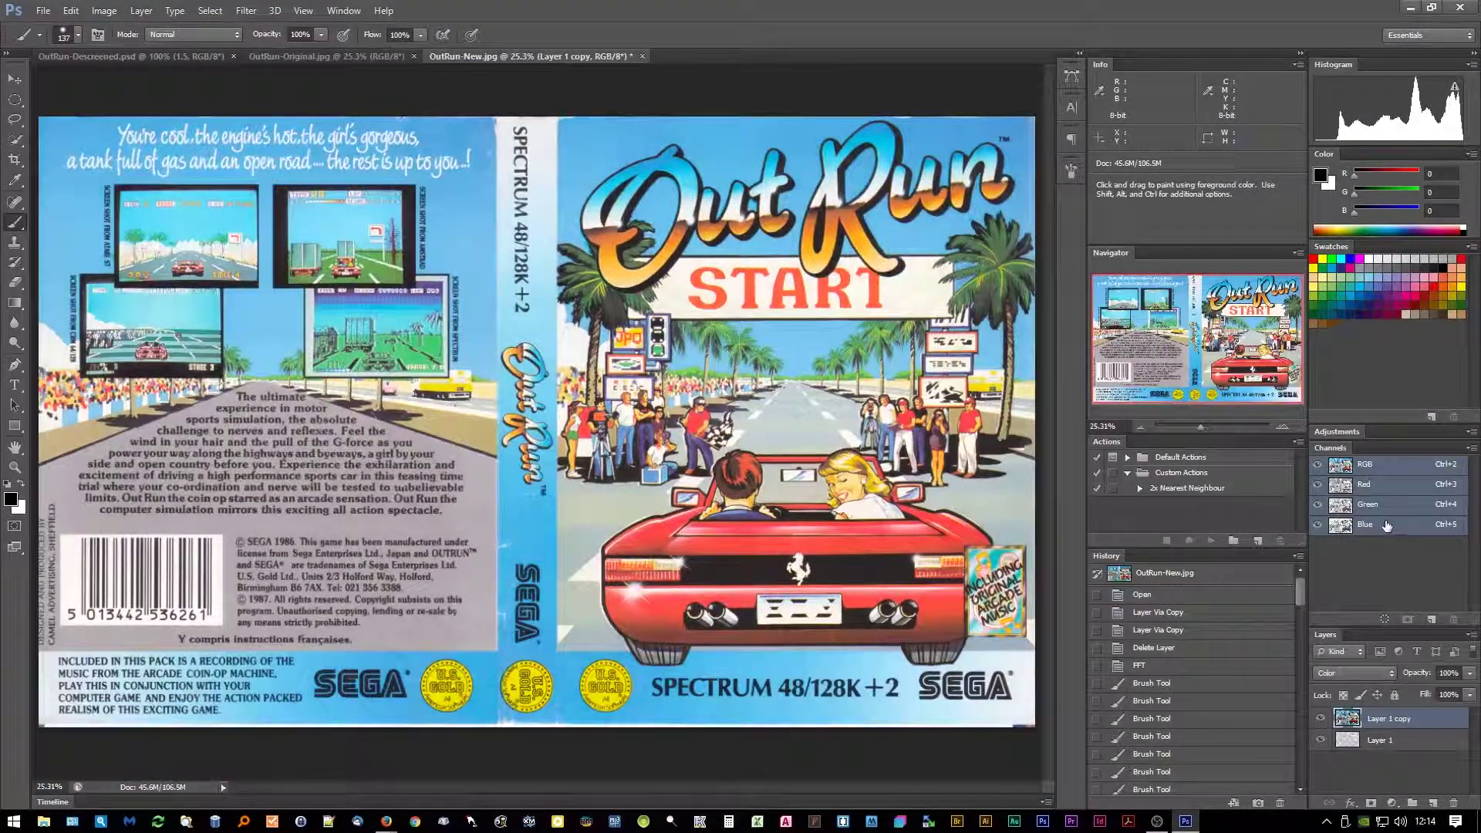
Flatten the image and open Levels with the black input raised to 17.
{"action": "left_click", "coordinate": [1472, 635]}
{"action": "left_click", "coordinate": [1354, 553]}
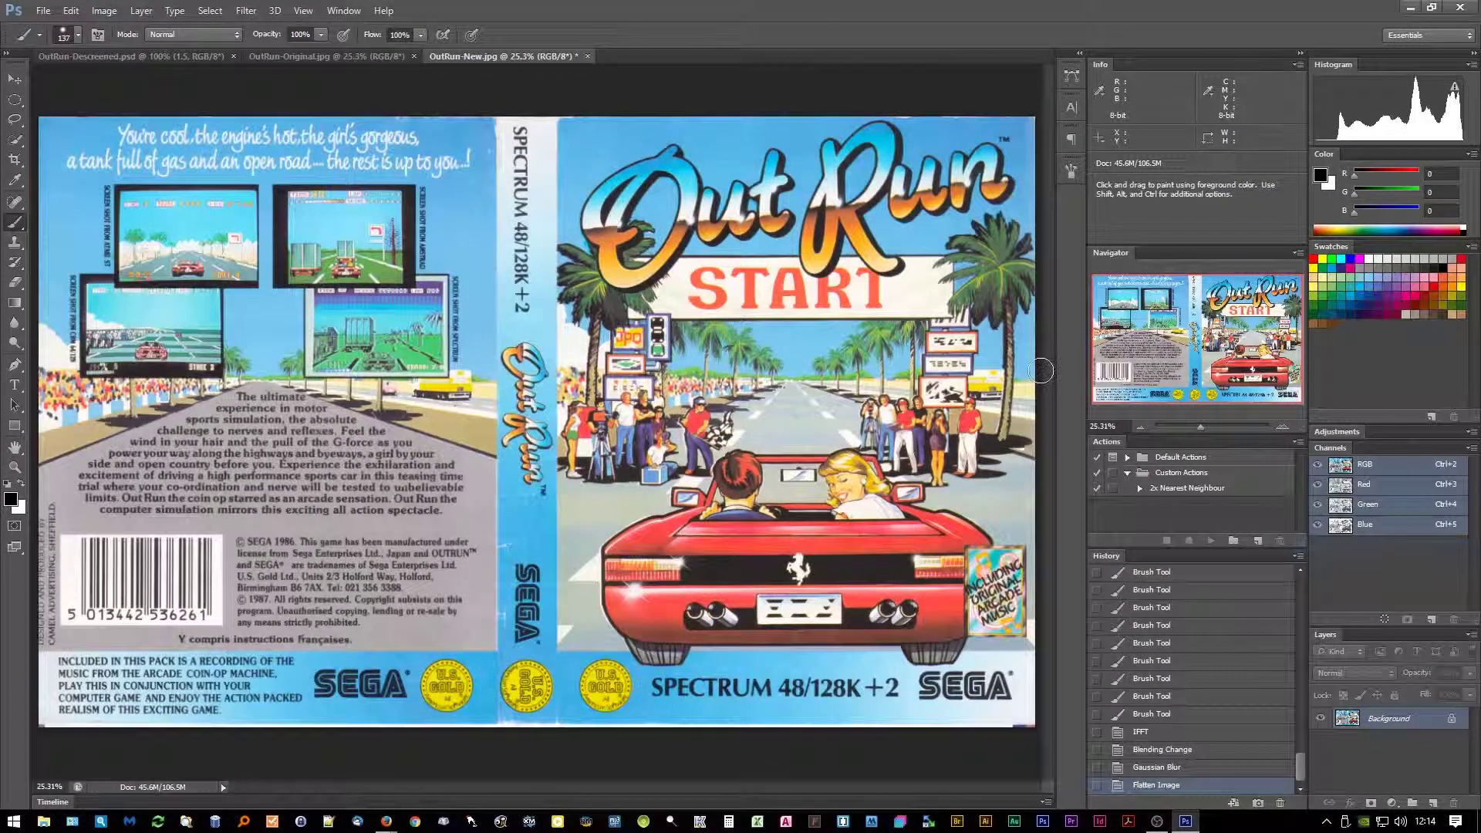
{"action": "key", "text": "ctrl+l"}
{"action": "left_click_drag", "start_coordinate": [715, 175], "coordinate": [1242, 182]}
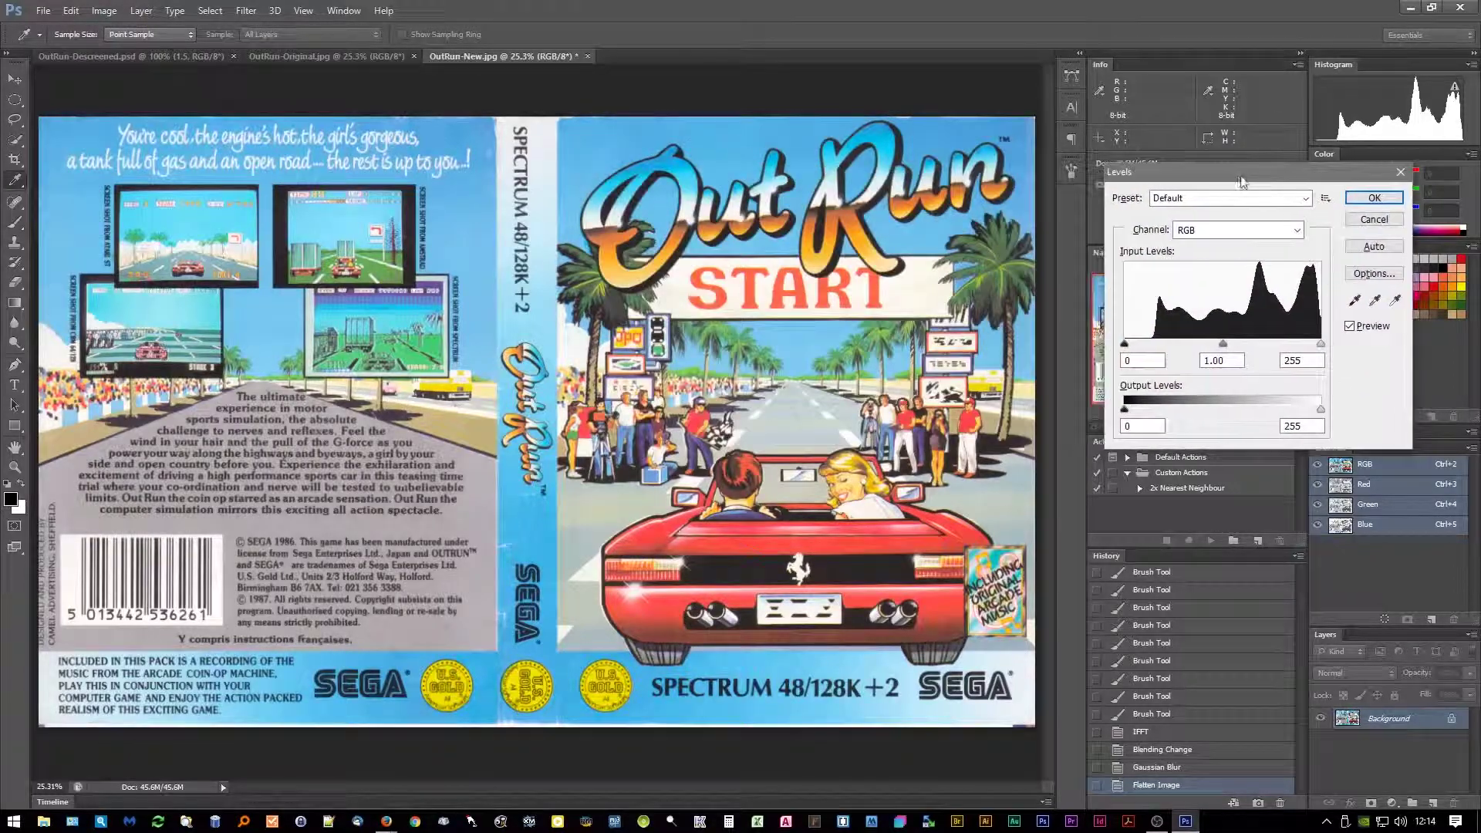
{"action": "left_click_drag", "start_coordinate": [1120, 344], "coordinate": [1140, 347]}
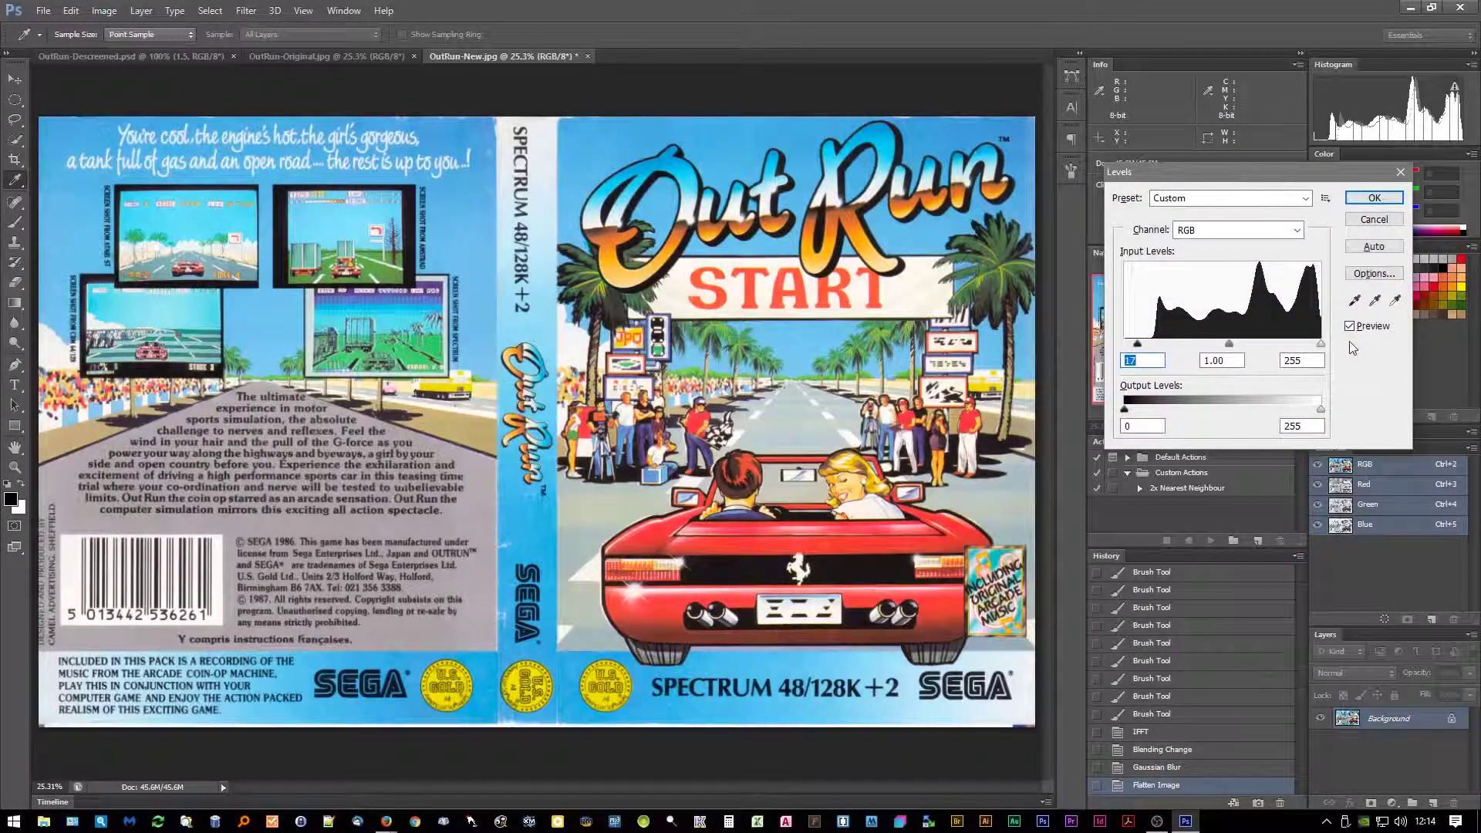